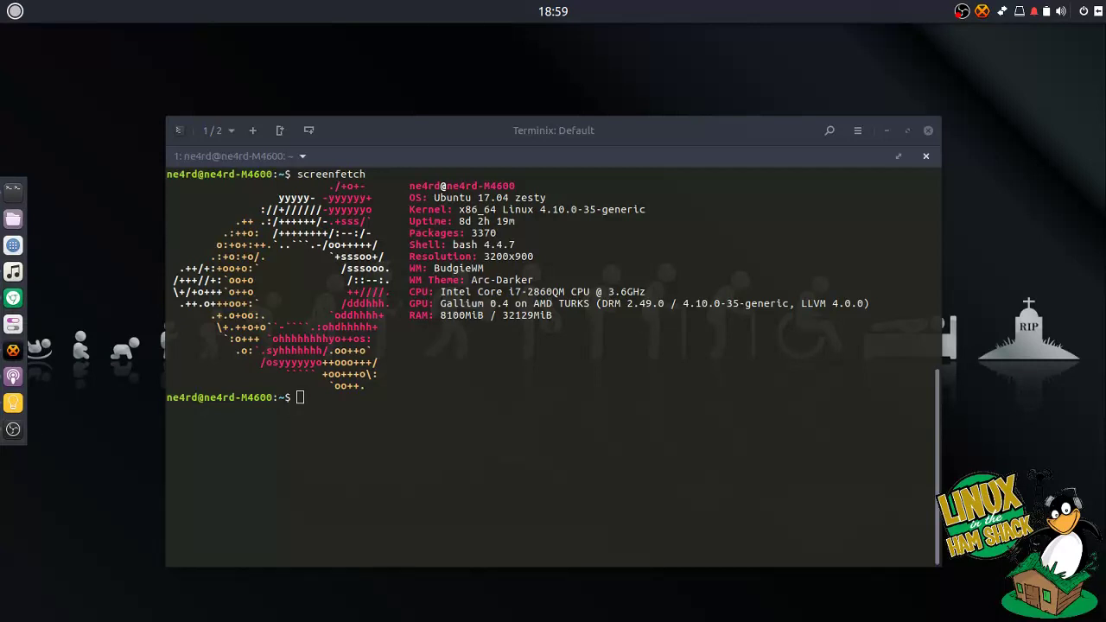
- Launch CQRLOG from the Internet > Hamradio applications menu
click(16, 11)
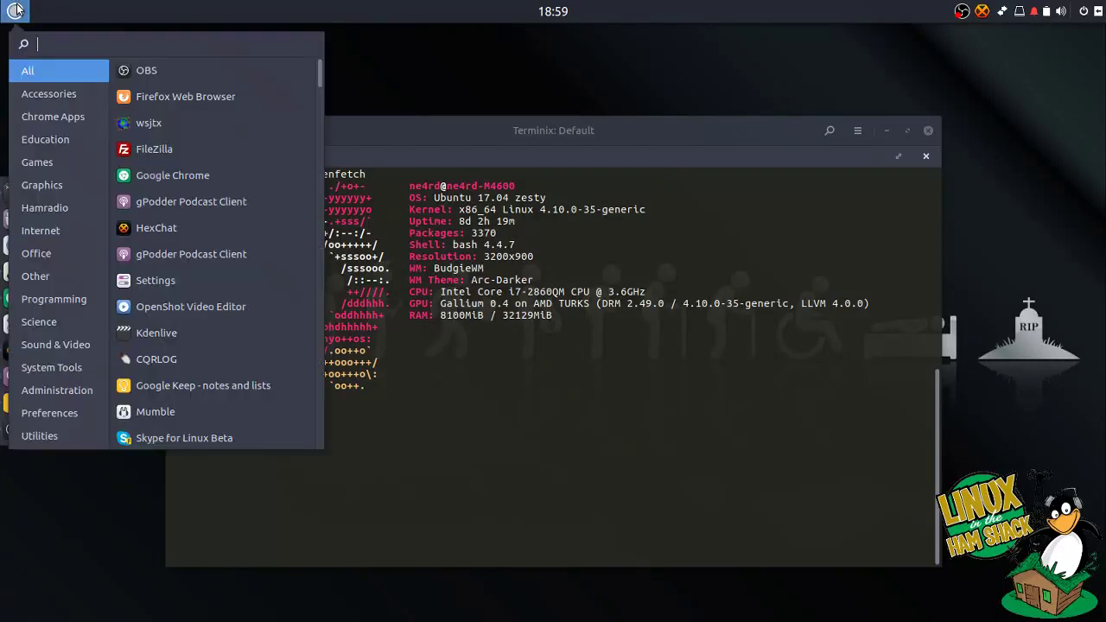
click(46, 230)
click(97, 208)
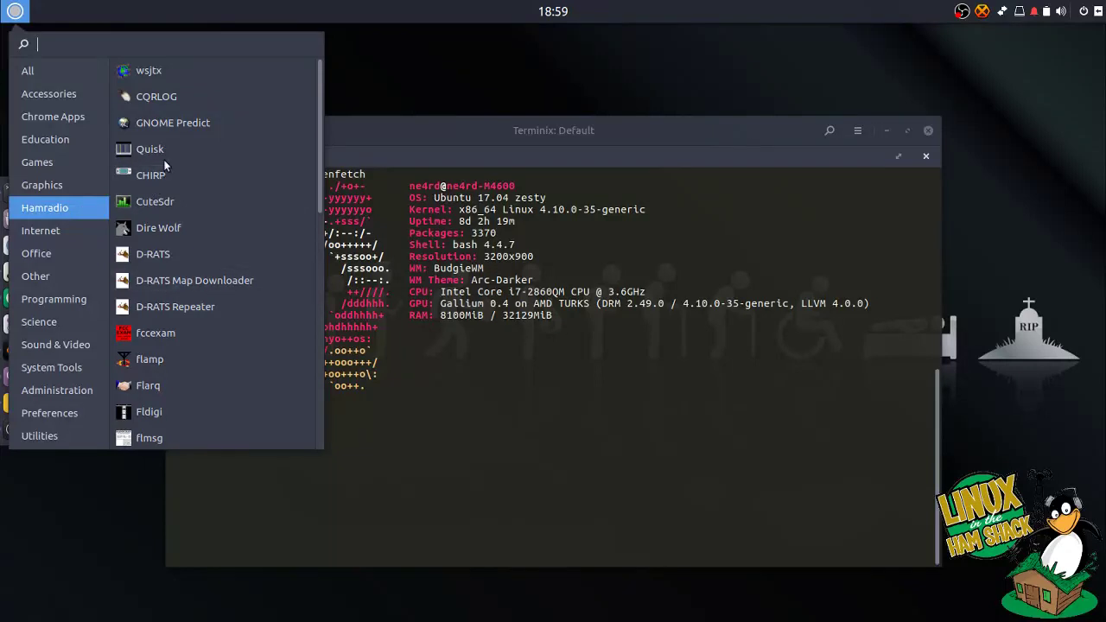
click(171, 94)
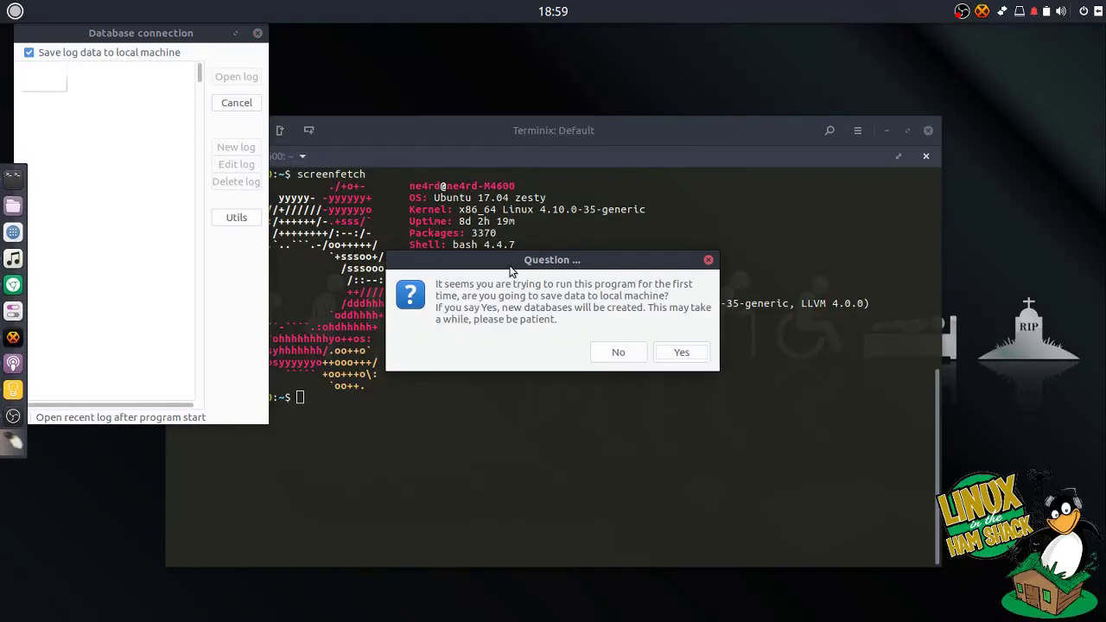
- Accept storing log data locally so the databases are created and Log 001 is listed
drag(510, 267, 476, 269)
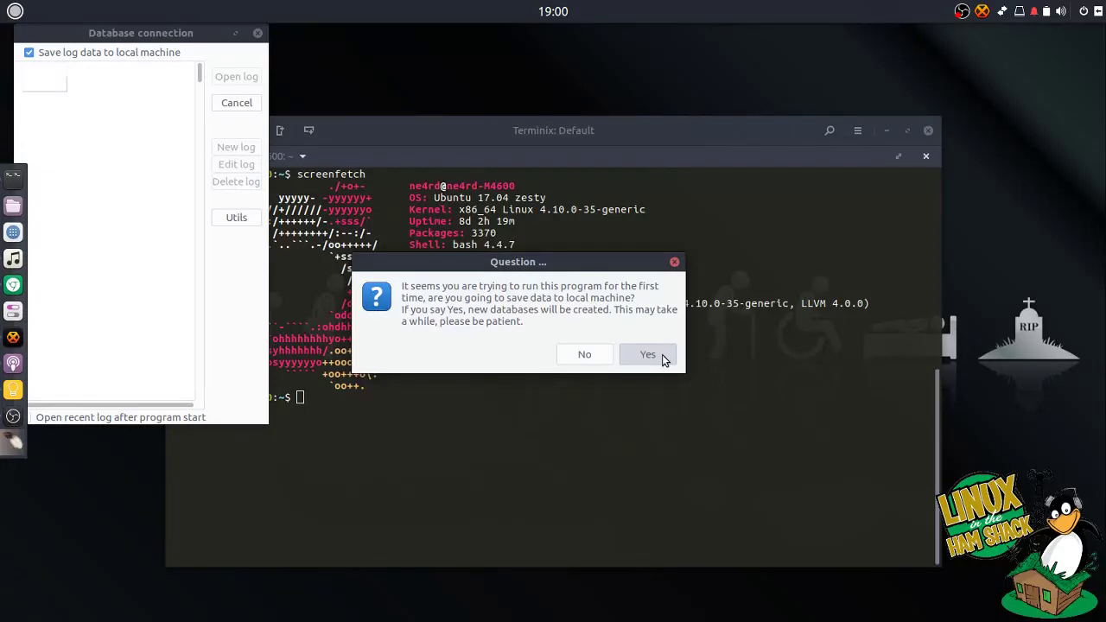
click(662, 354)
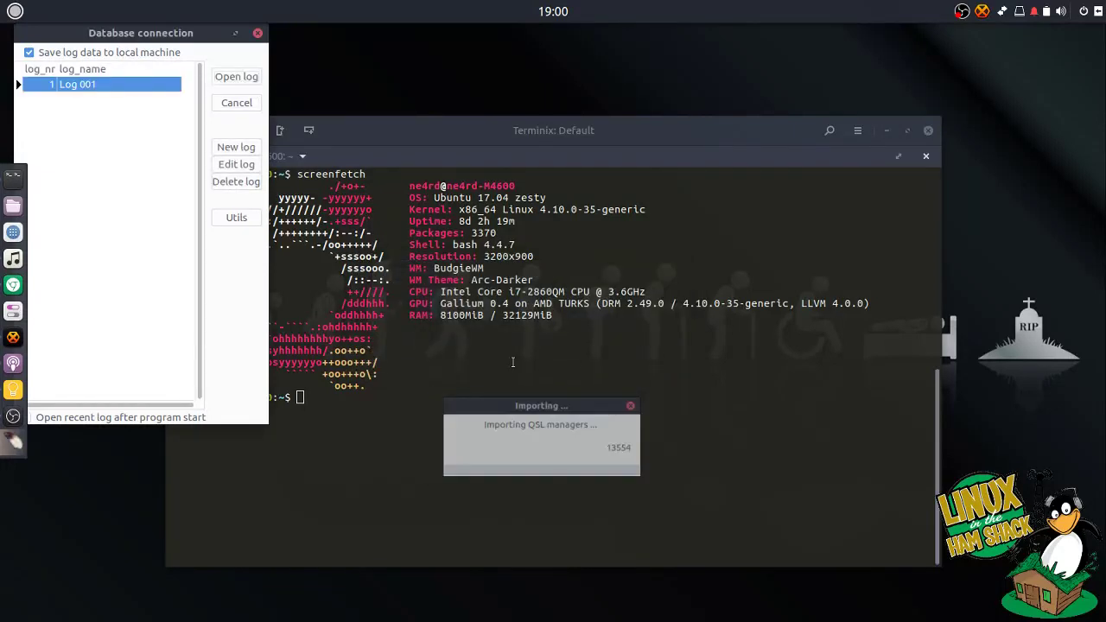
drag(159, 53, 208, 92)
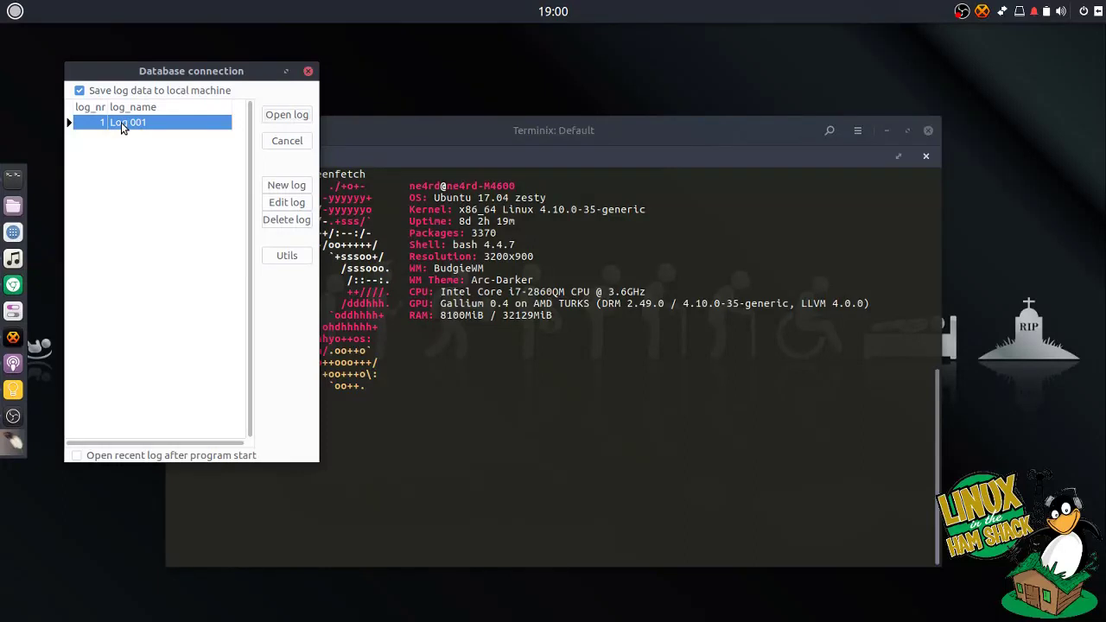
- Rename Log 001 to the station callsign, set it to open at startup, and open it
click(281, 203)
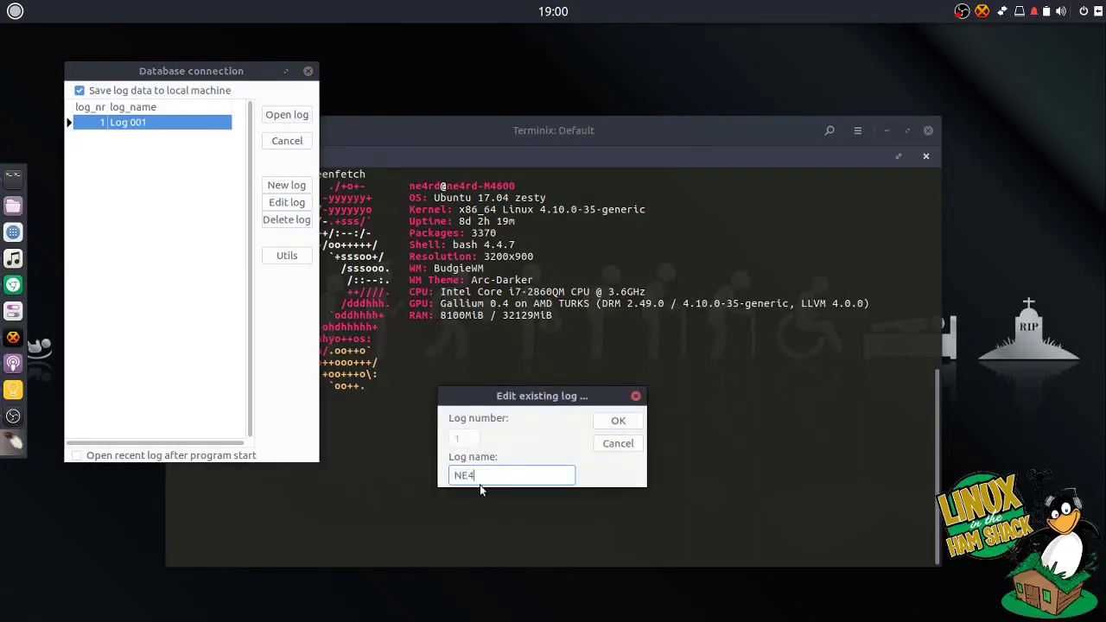
click(615, 422)
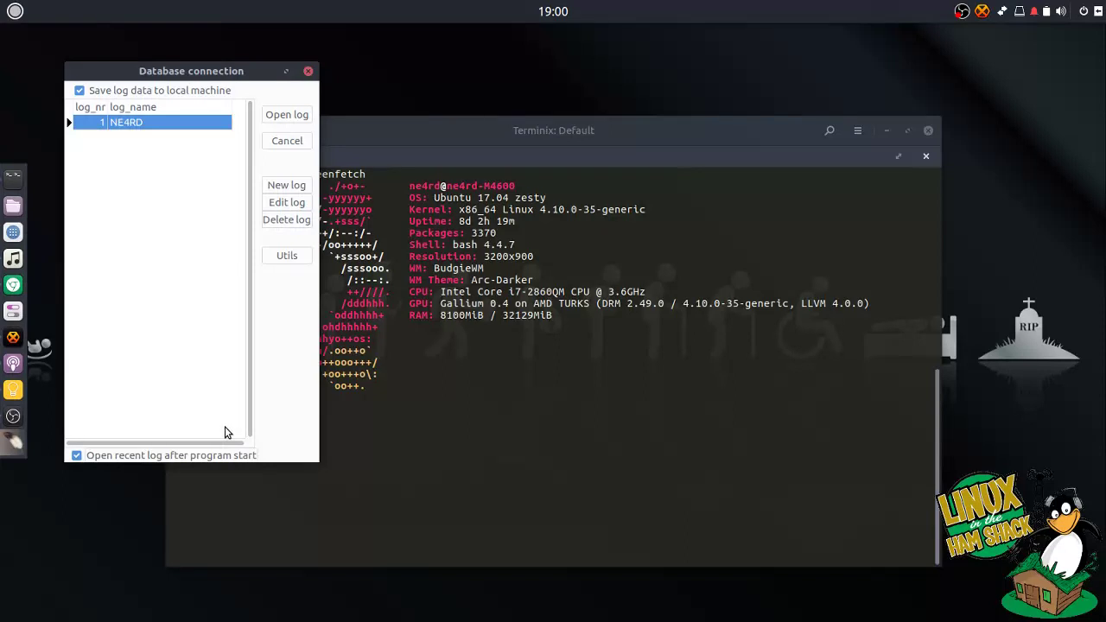
click(91, 456)
click(278, 120)
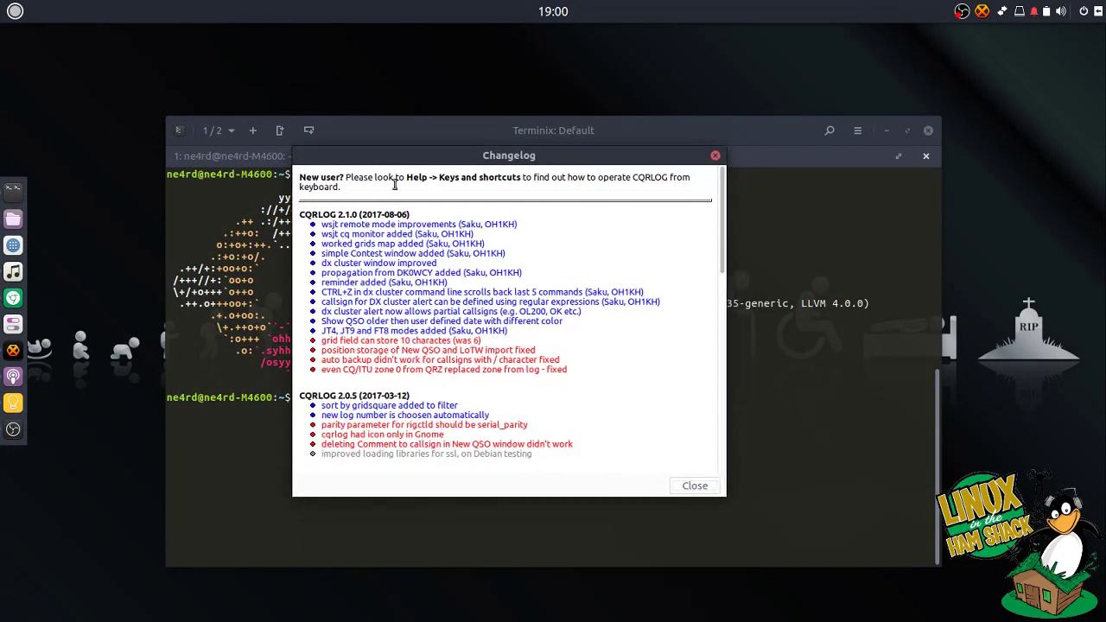
- Close the changelog and accept downloading the new DXCC tables and QSL managers database
click(716, 155)
drag(386, 36, 603, 43)
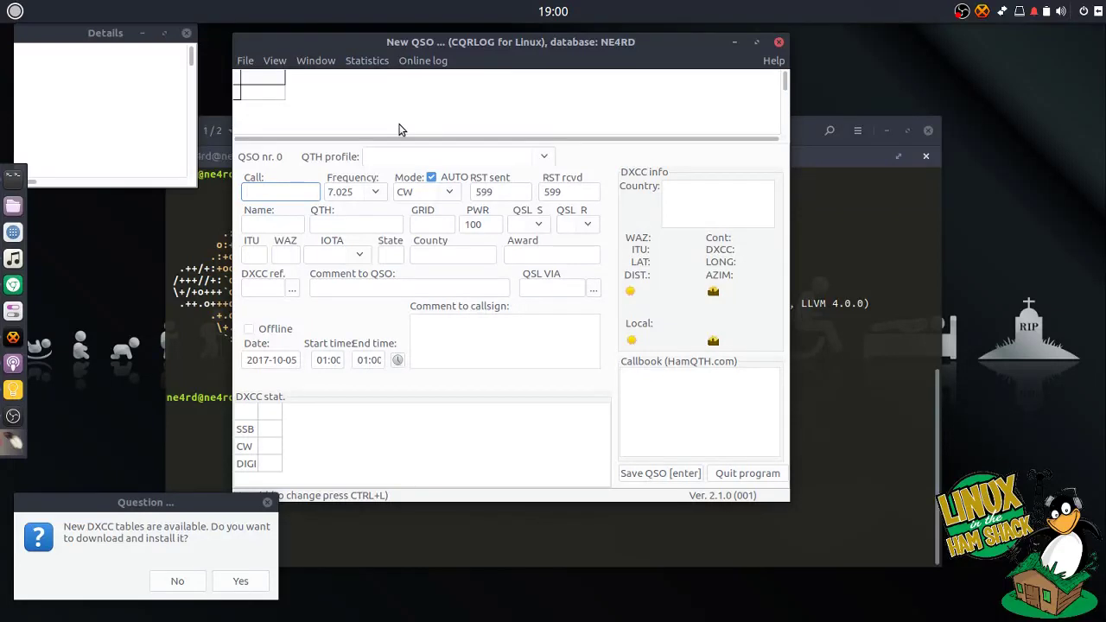
drag(140, 502, 405, 226)
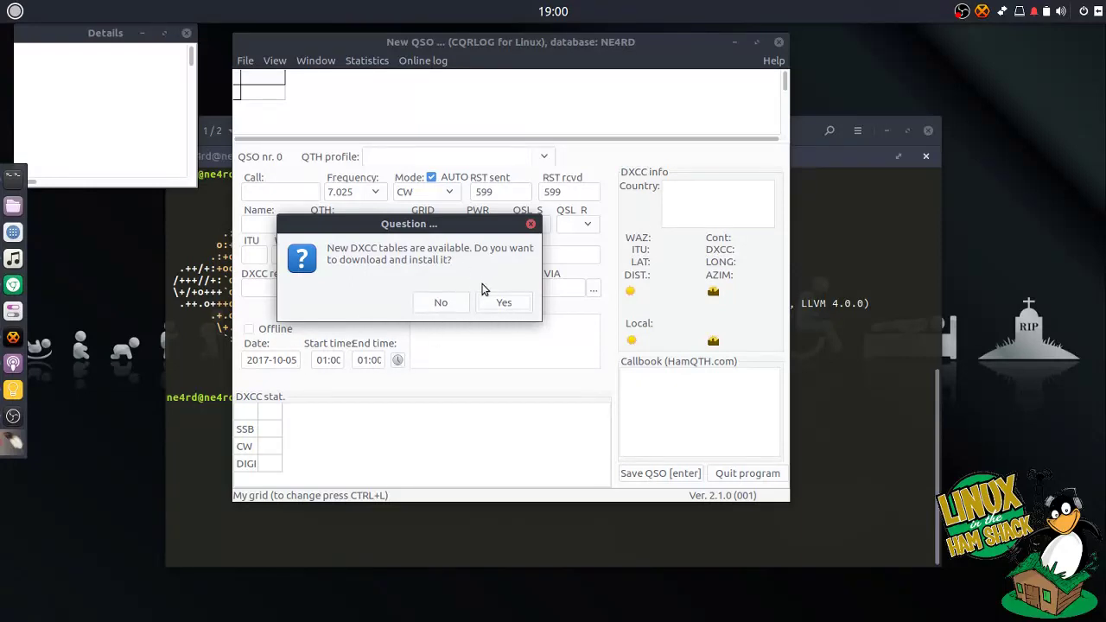
click(516, 309)
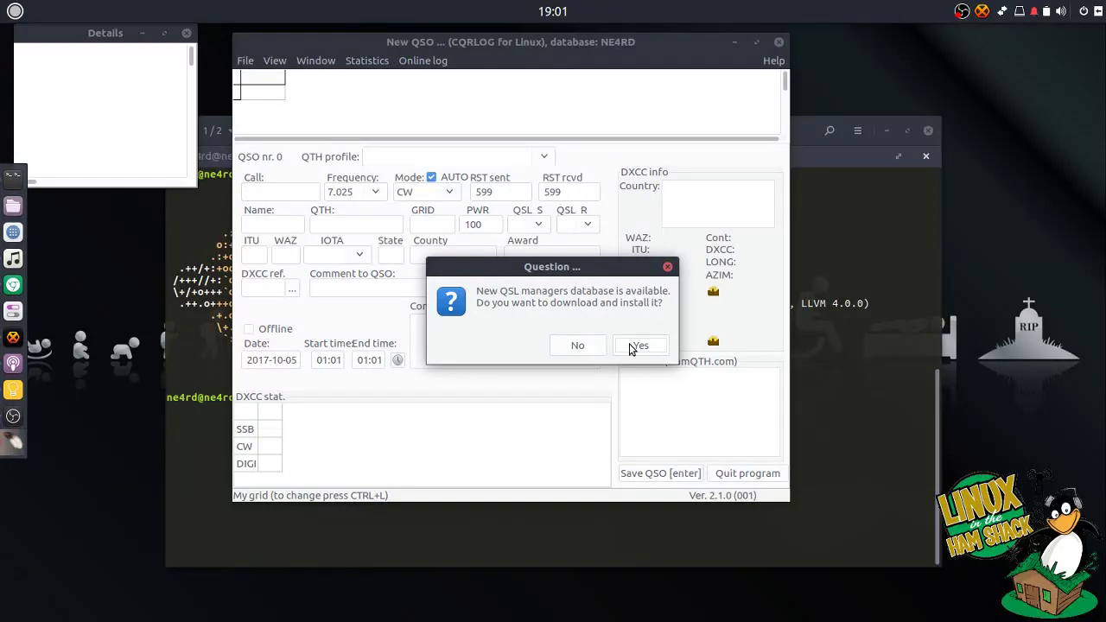
click(631, 349)
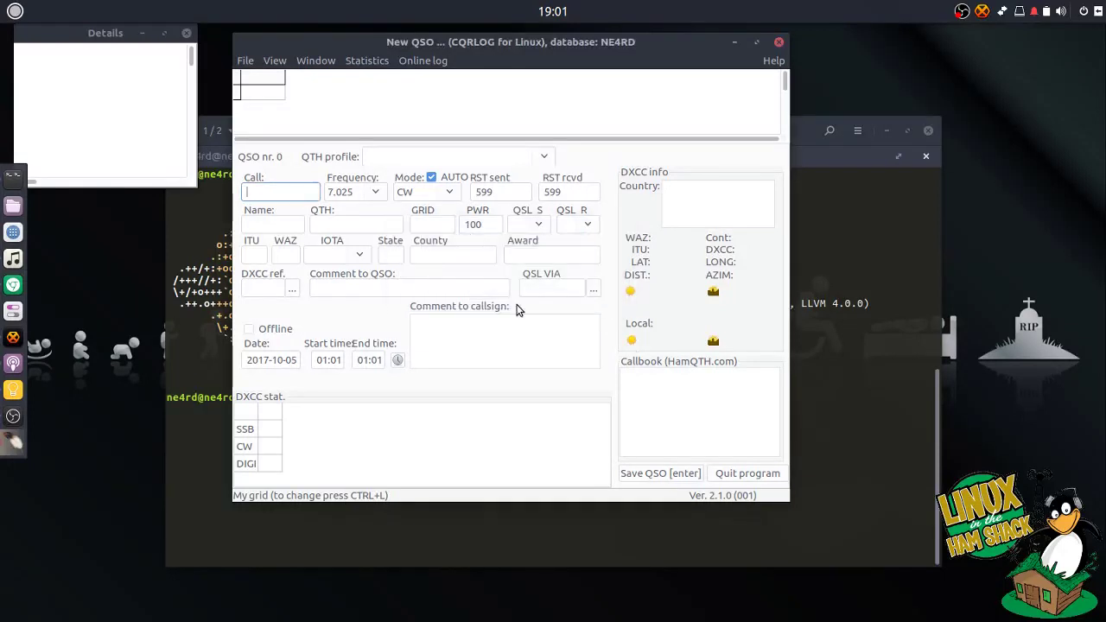
drag(421, 47, 439, 77)
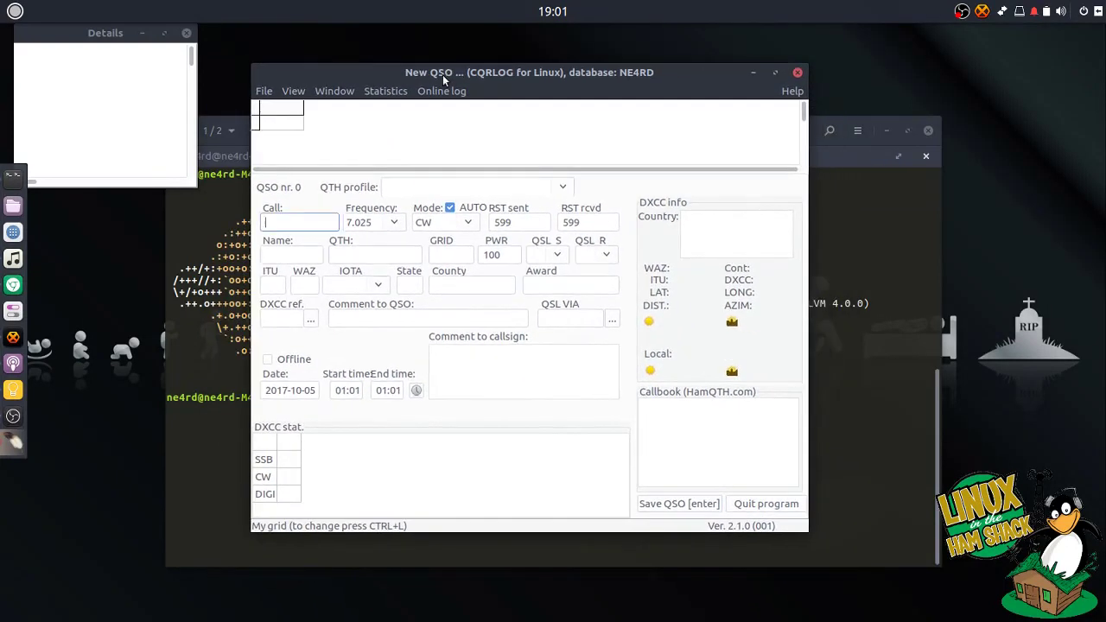
- In Preferences > Program, set the browser to google-chrome and enable UTC sunrise/sunset and miles
click(264, 92)
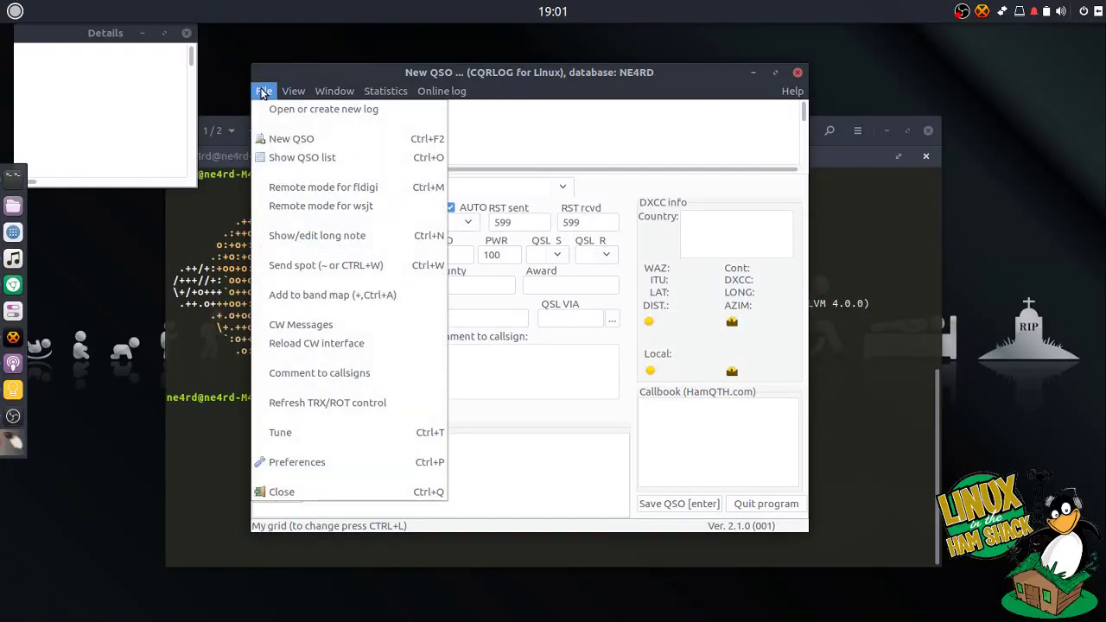
click(271, 459)
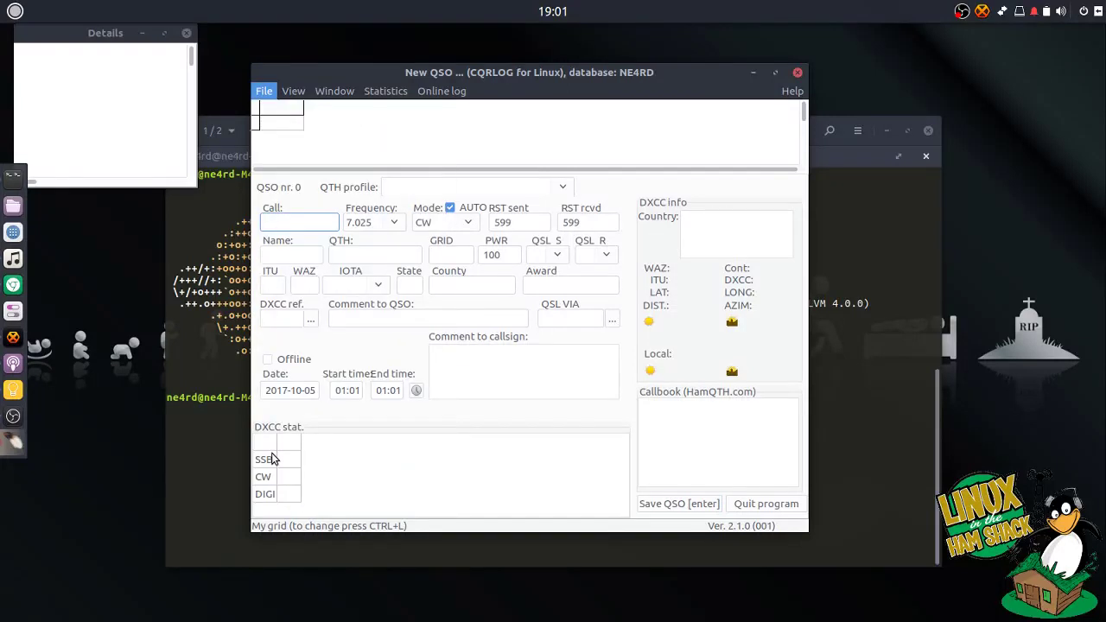
drag(294, 33, 489, 65)
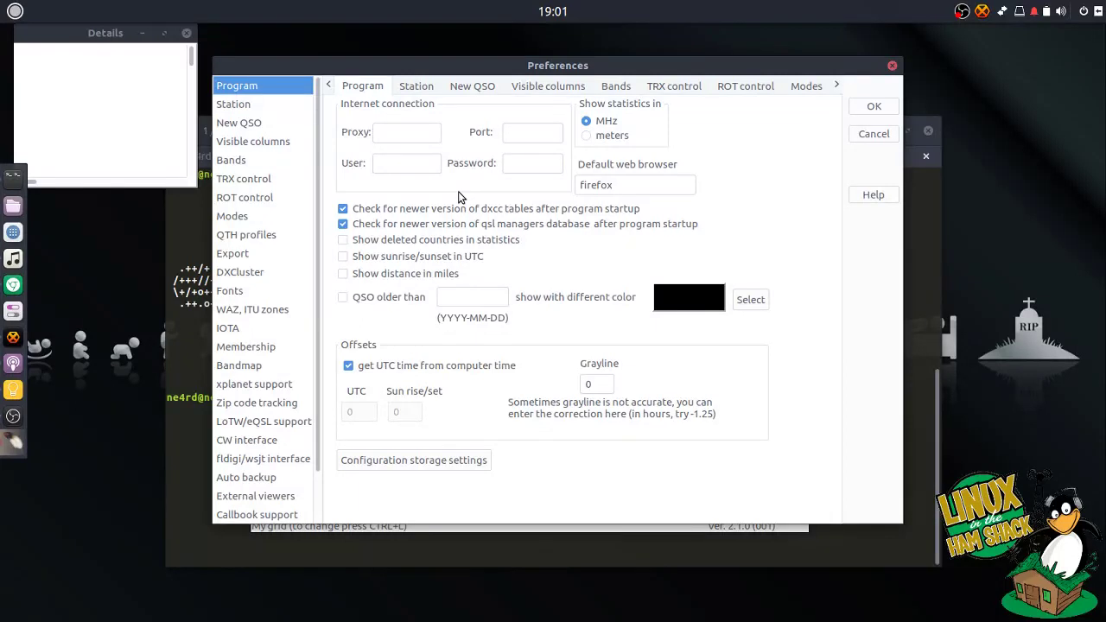
double_click(638, 181)
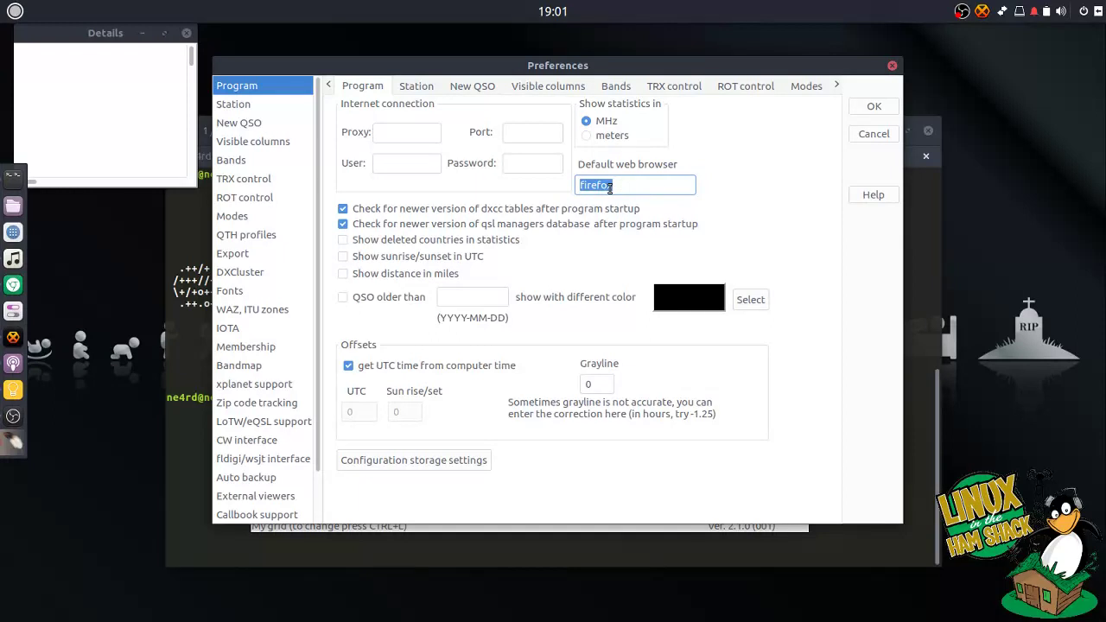
text(google-chrome)
click(346, 258)
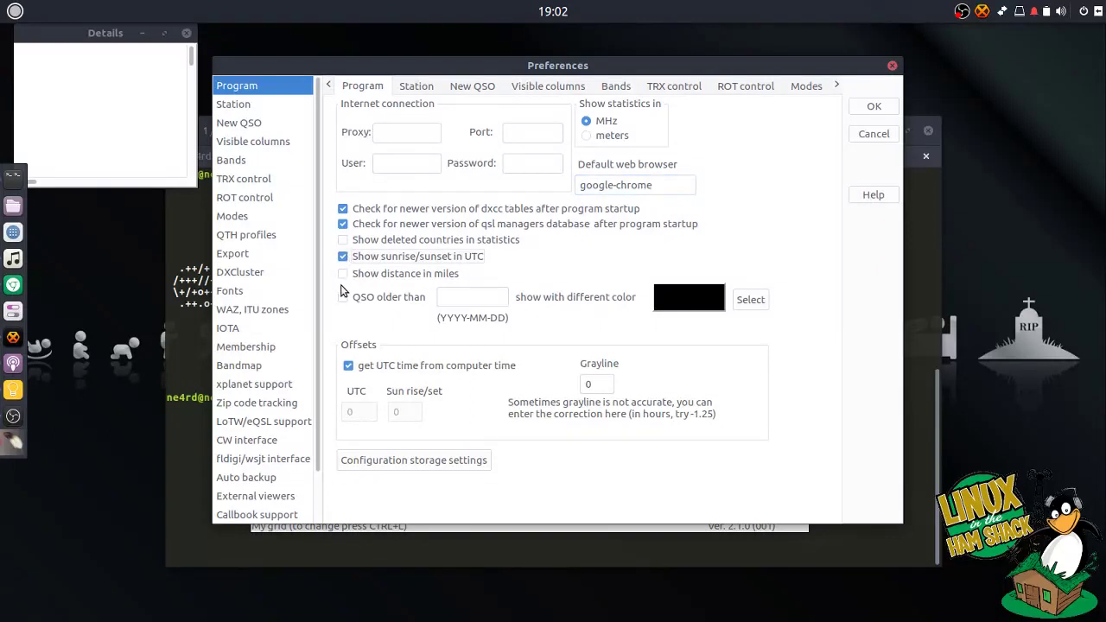
click(343, 276)
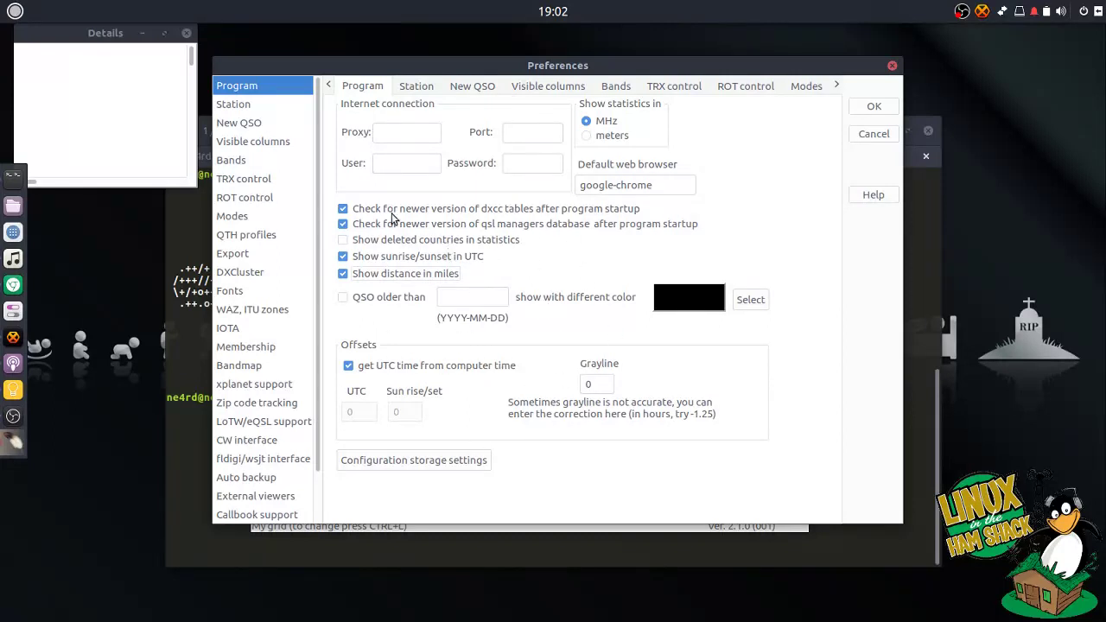
- Enter the station callsign, operator name and QTH city on the Station preferences page
click(264, 110)
click(409, 114)
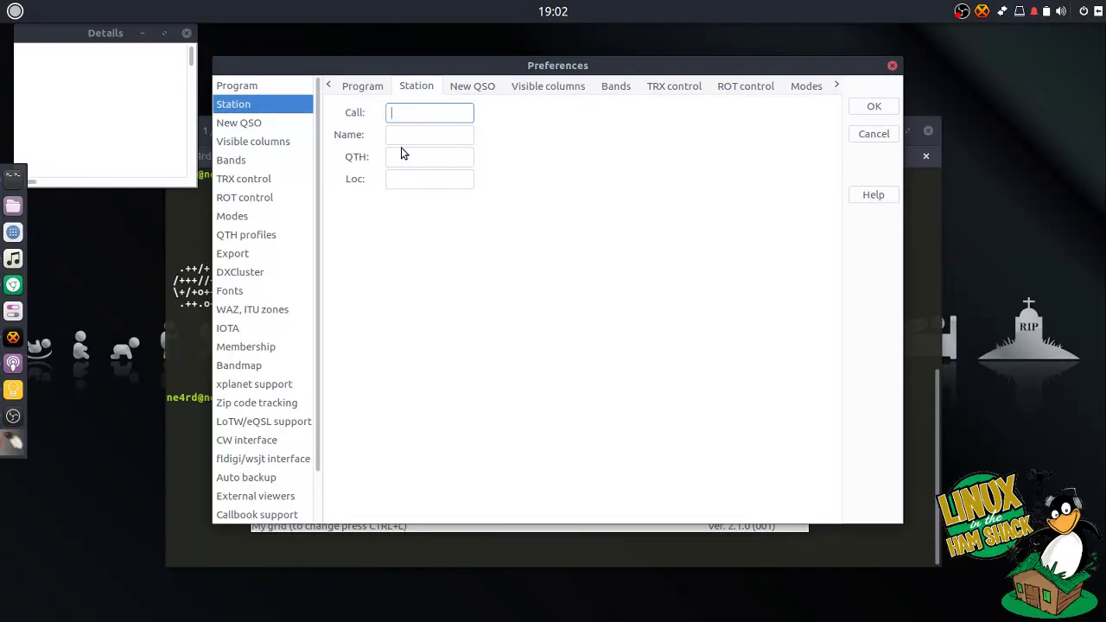
text(NE4RD)
key(Tab)
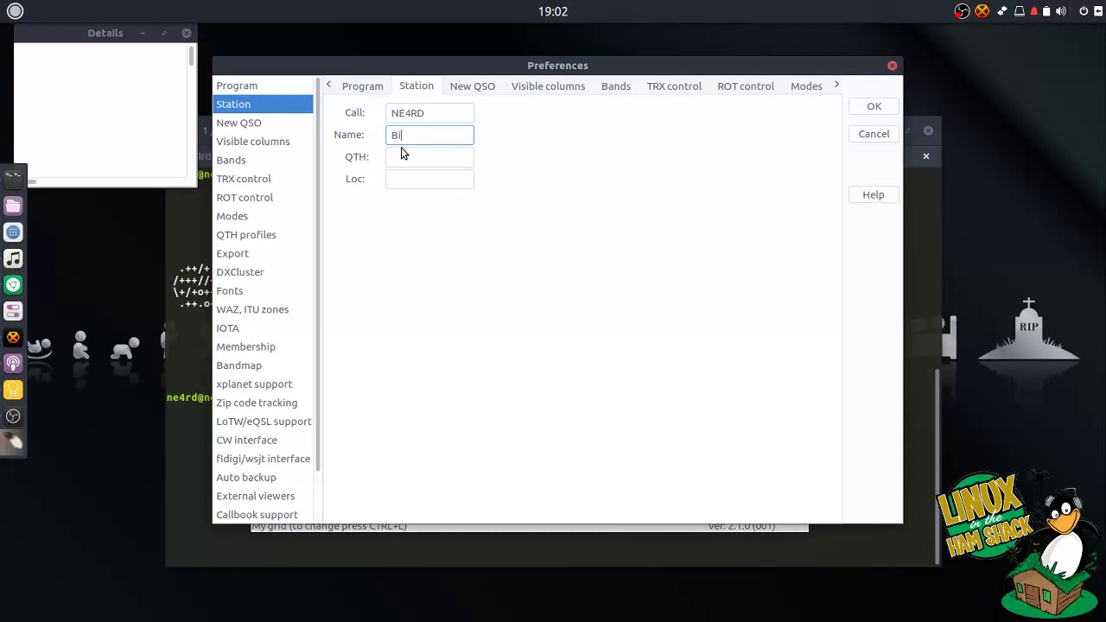
text(Bill Stearns)
key(Tab)
text(Billings, MT)
key(Tab)
click(274, 124)
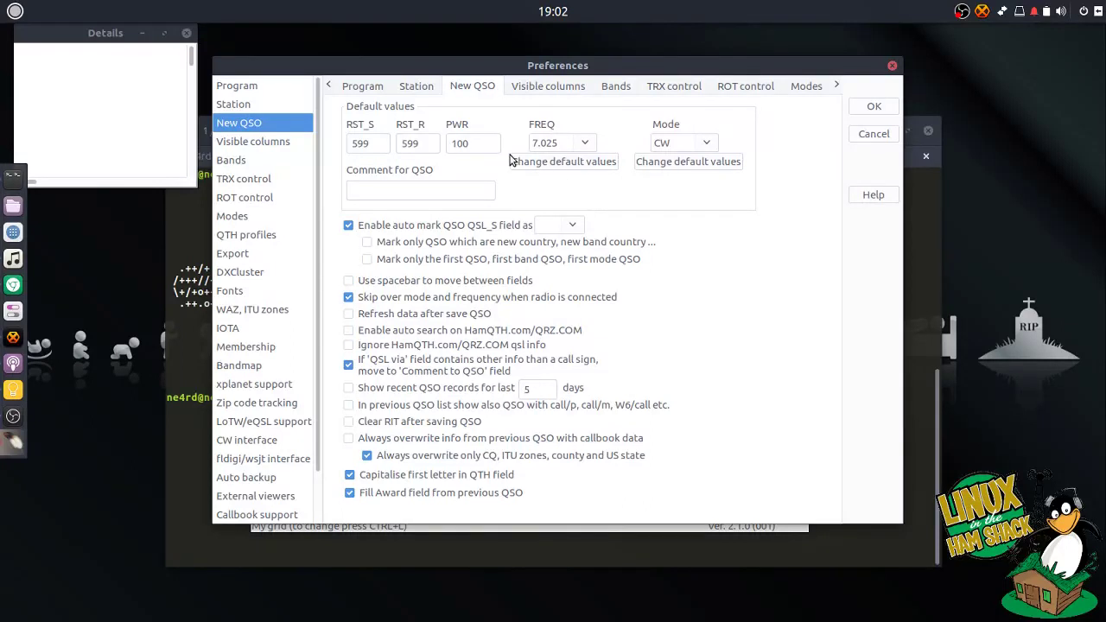
- Set the default New QSO transmit power to 100
click(471, 140)
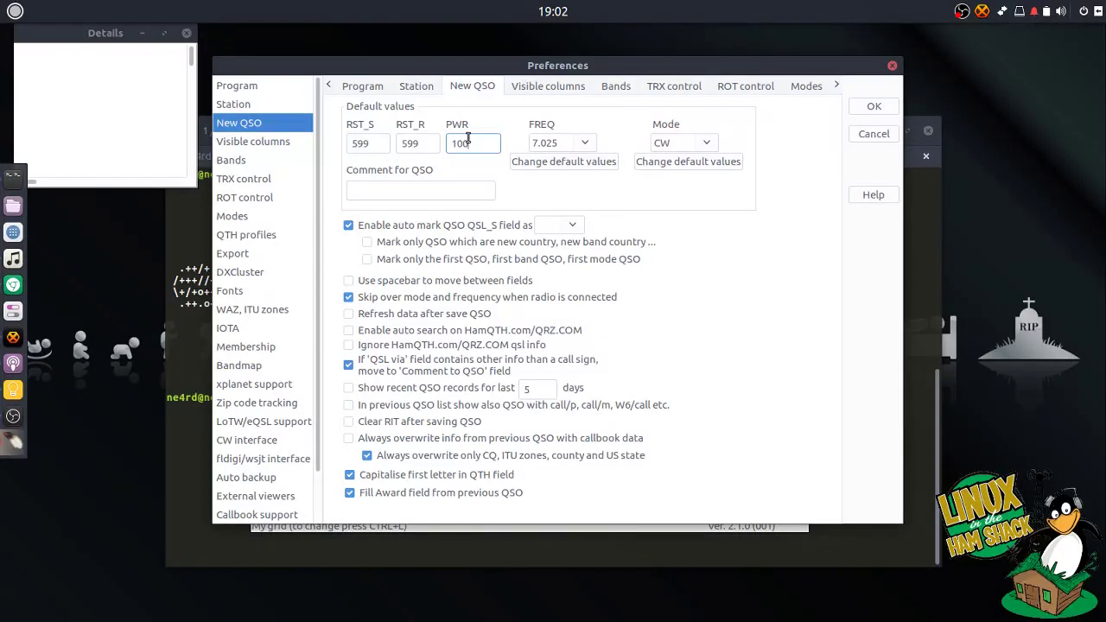
double_click(469, 139)
text(5)
double_click(464, 143)
text(7)
text(100)
- Leave the default comment empty and enable auto search on HamQTH.com/QRZ.COM
click(405, 190)
text(asd)
key(ctrl+a)
key(BackSpace)
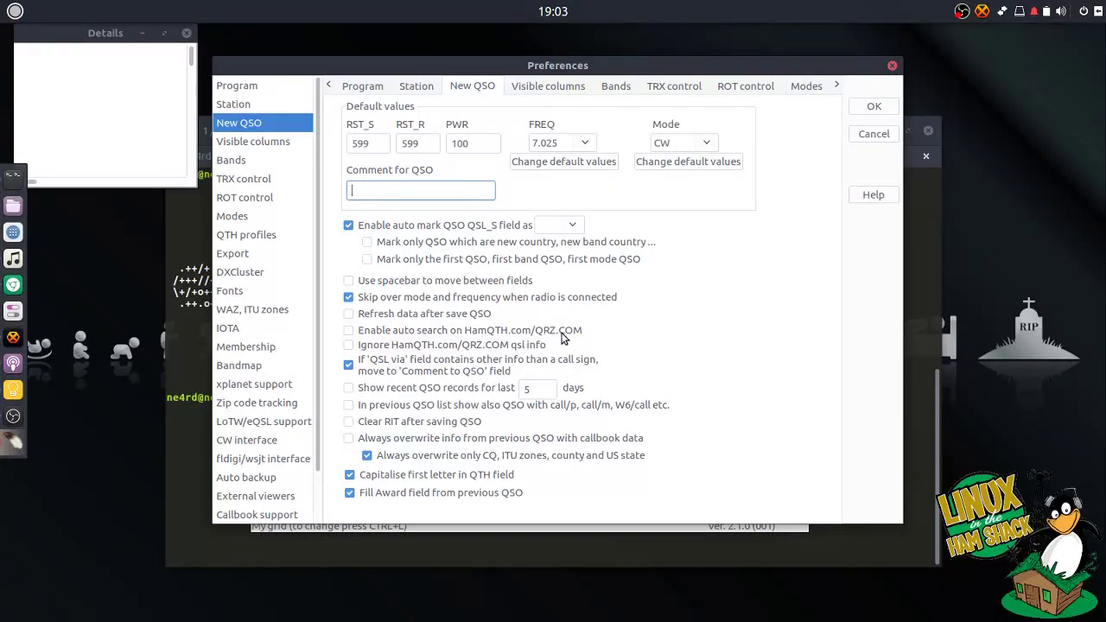
click(349, 331)
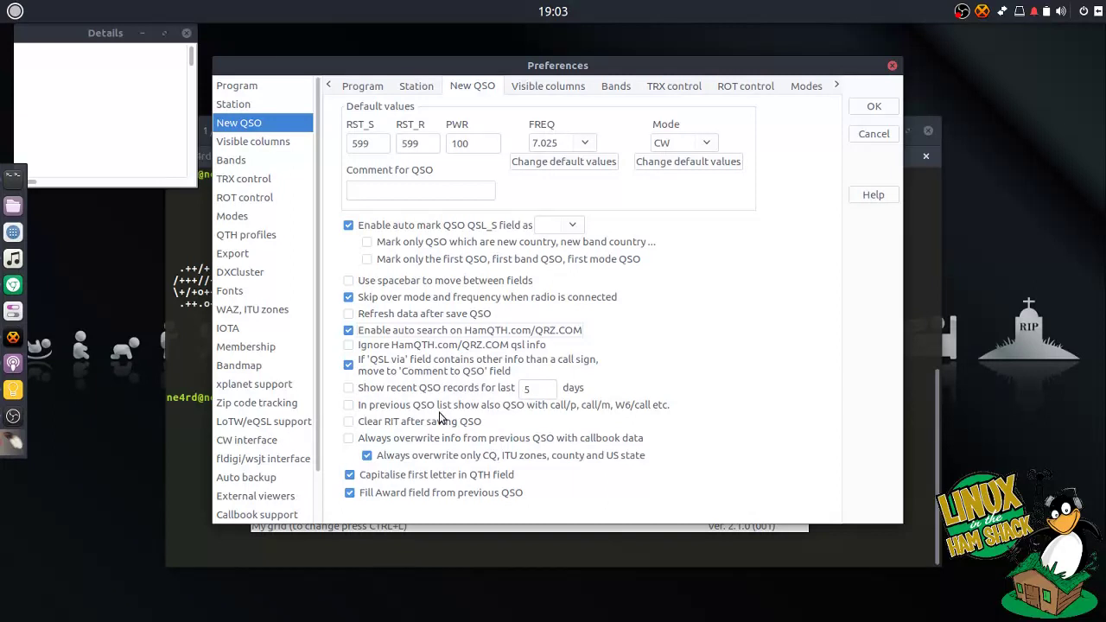
- Show the Power, State, LoTW QSL sent, eQSL sent and combined Received QSL,LoTW,eQSL columns
click(285, 143)
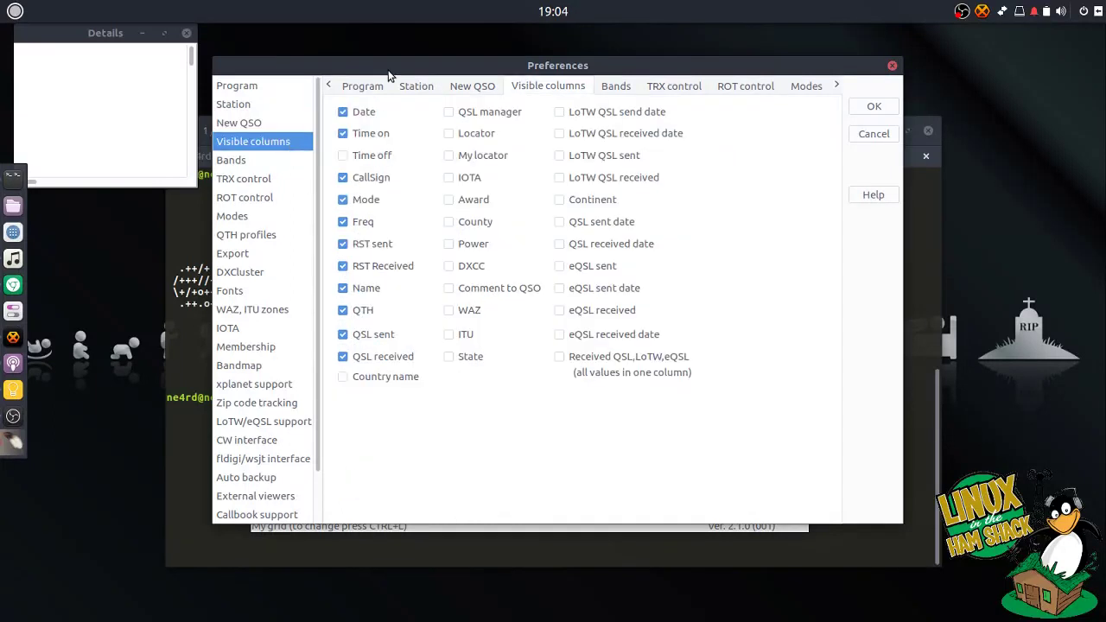
drag(389, 69, 388, 101)
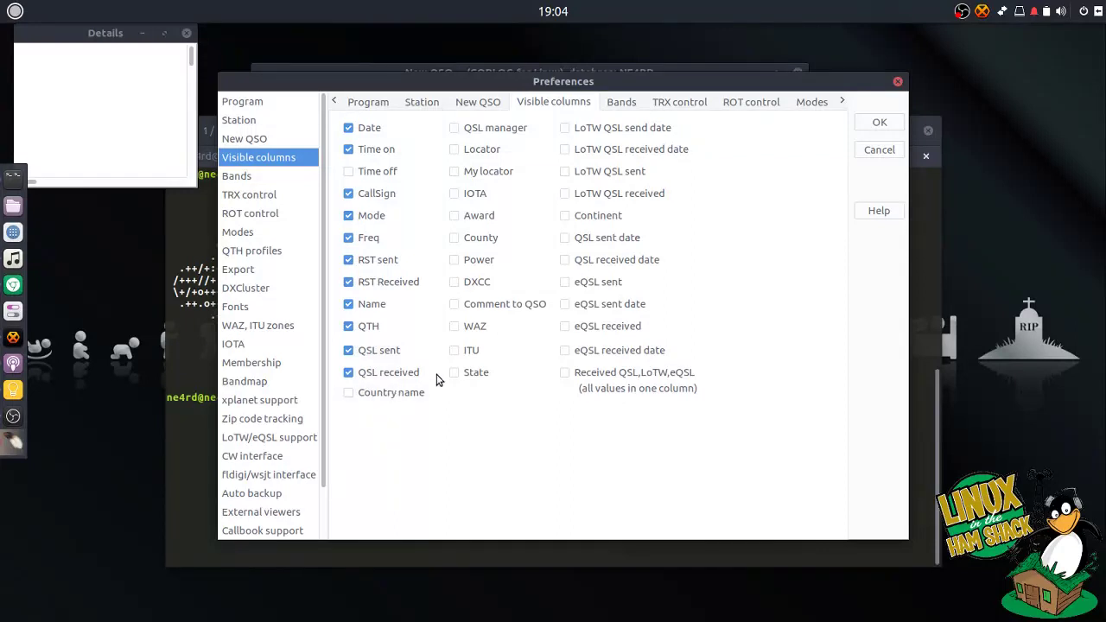
click(463, 377)
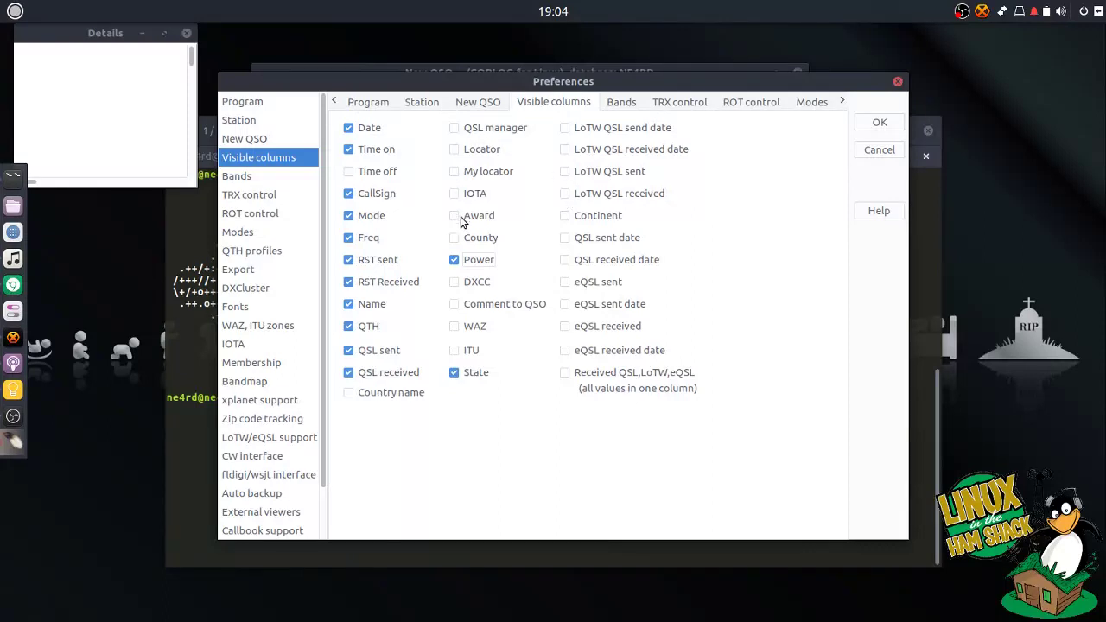
click(568, 175)
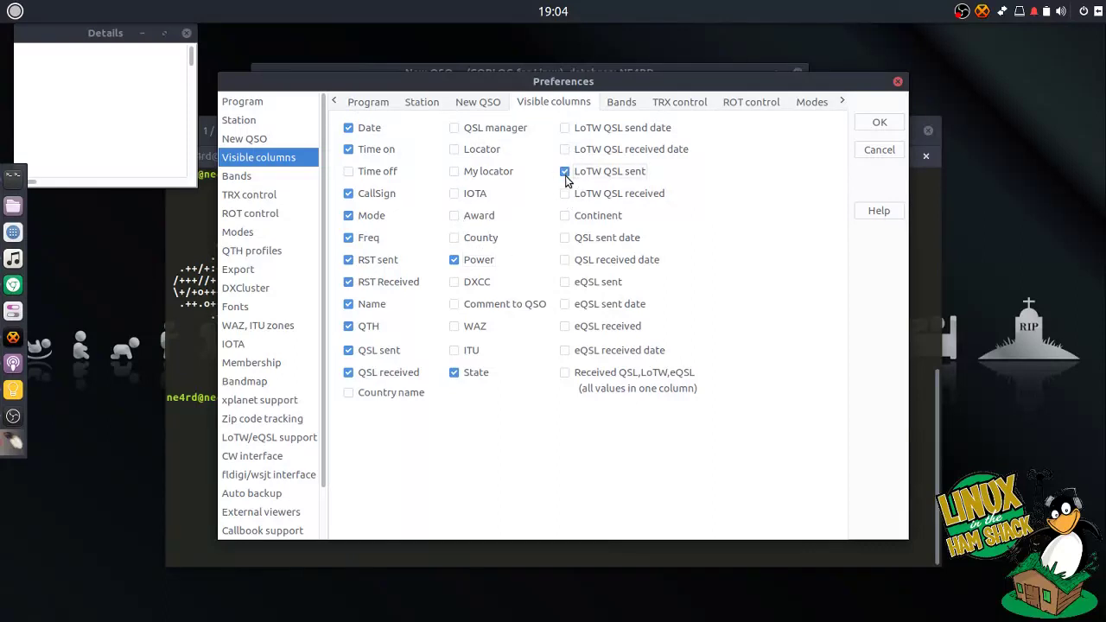
click(567, 283)
click(566, 373)
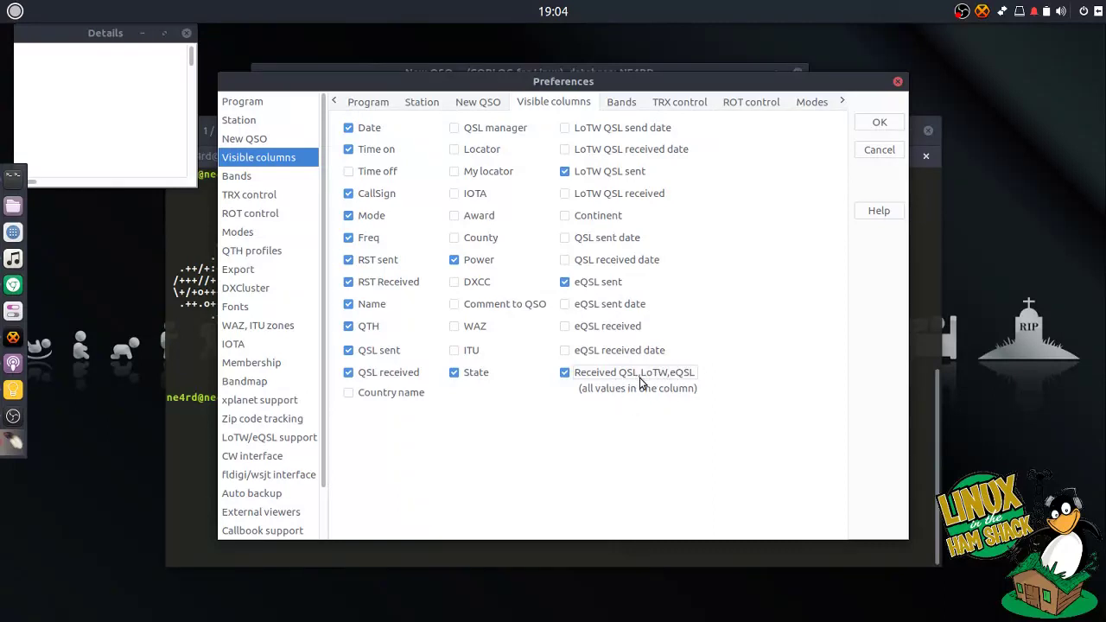
click(273, 177)
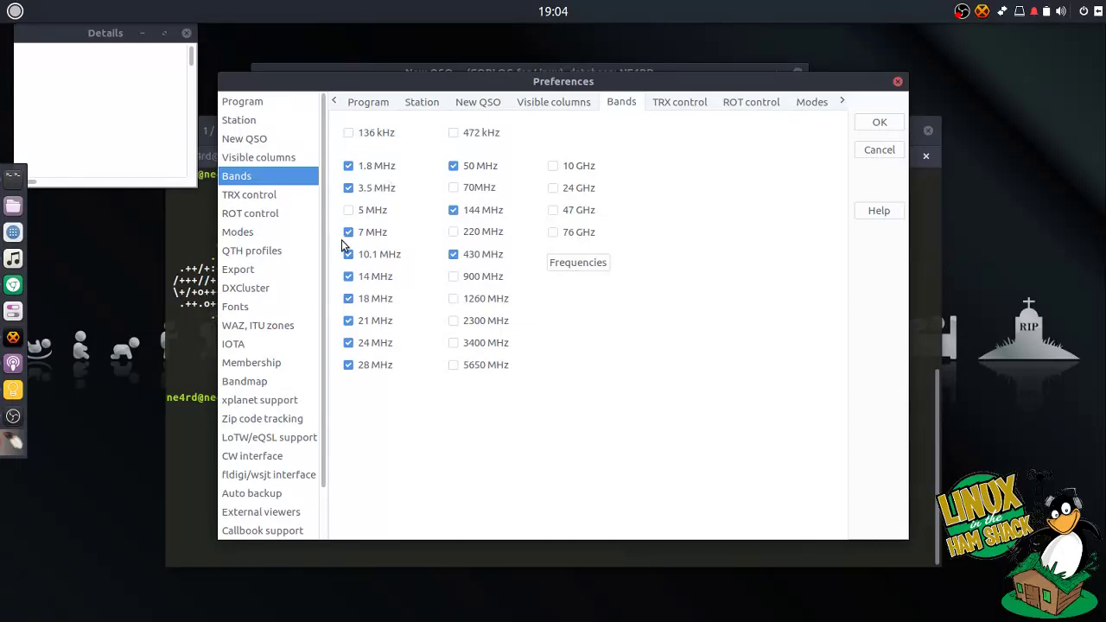
- Tick the 5 MHz band on the Bands page, then go to TRX control
click(361, 216)
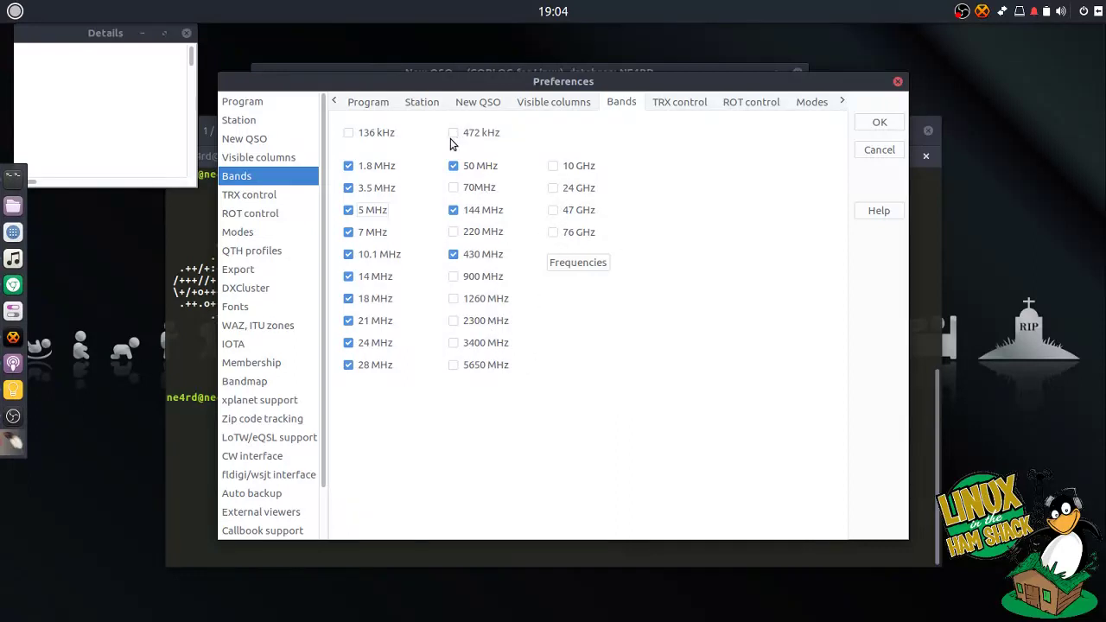
click(288, 200)
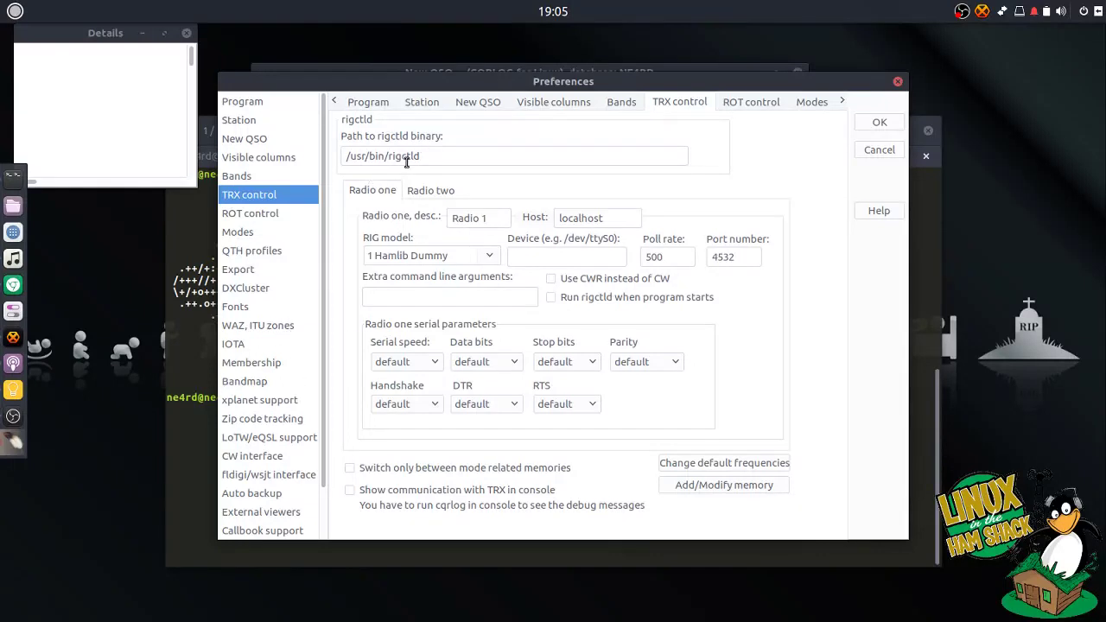
- Run 'which rigctld' in the terminal to find where rigctld is installed
click(202, 350)
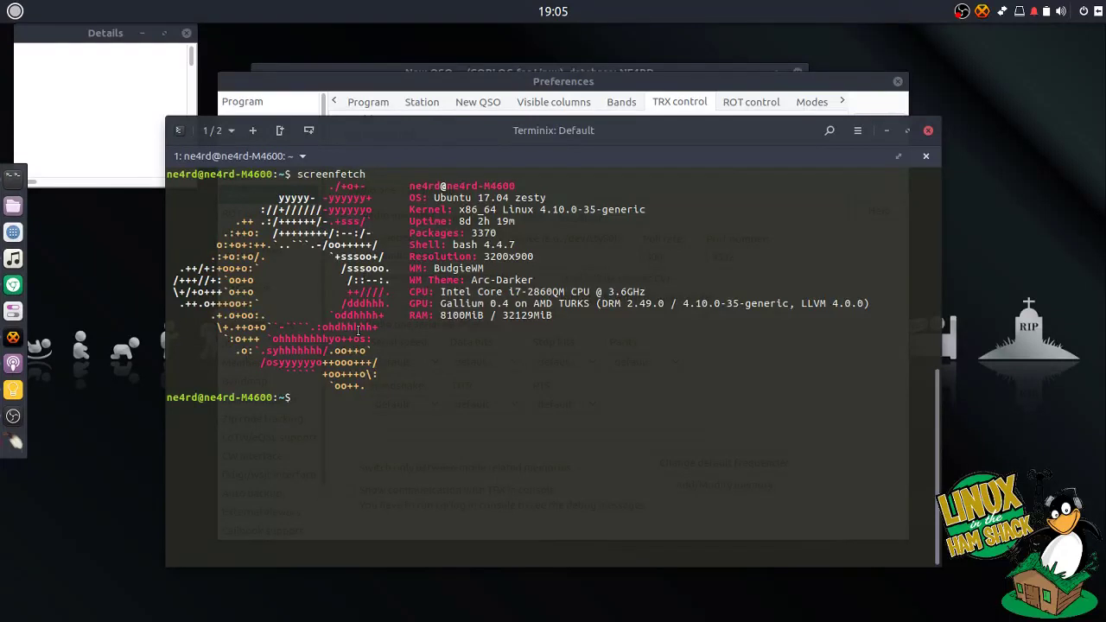
text(which rigctld)
key(Return)
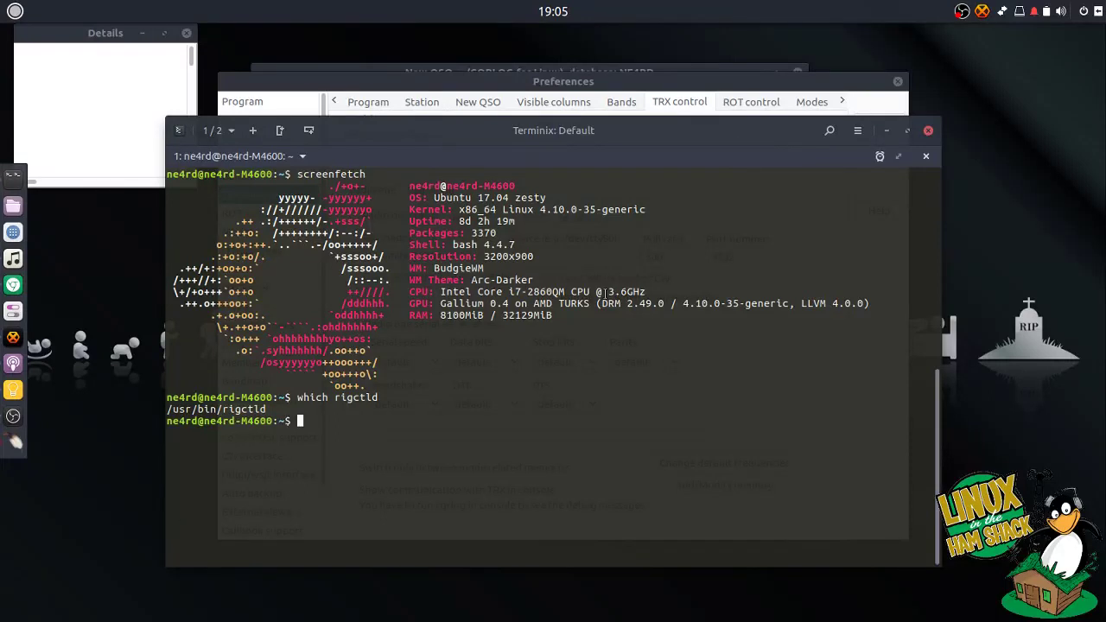
click(756, 87)
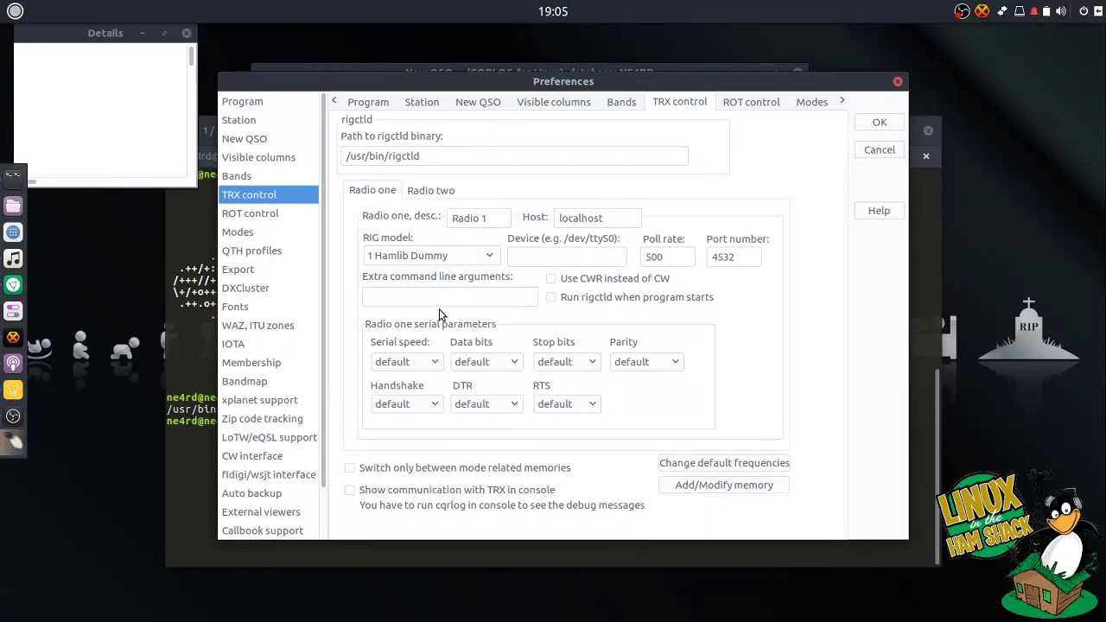
- Describe radio one as FT-450D and choose rig model 127 Yaesu FT-450
drag(498, 216, 448, 221)
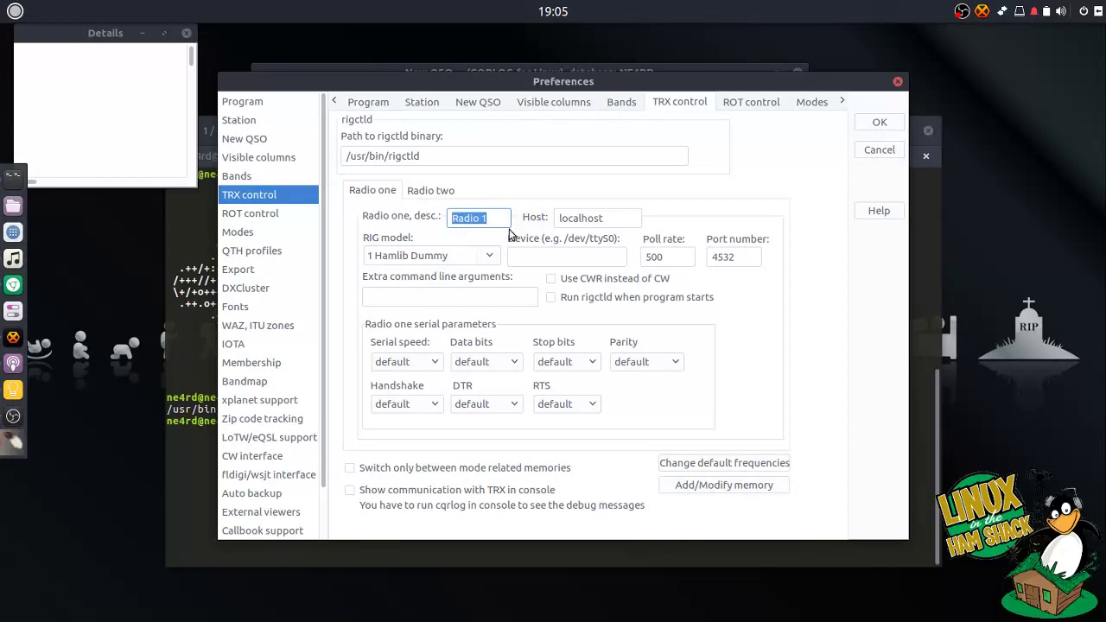
text(FT-450D)
key(Tab)
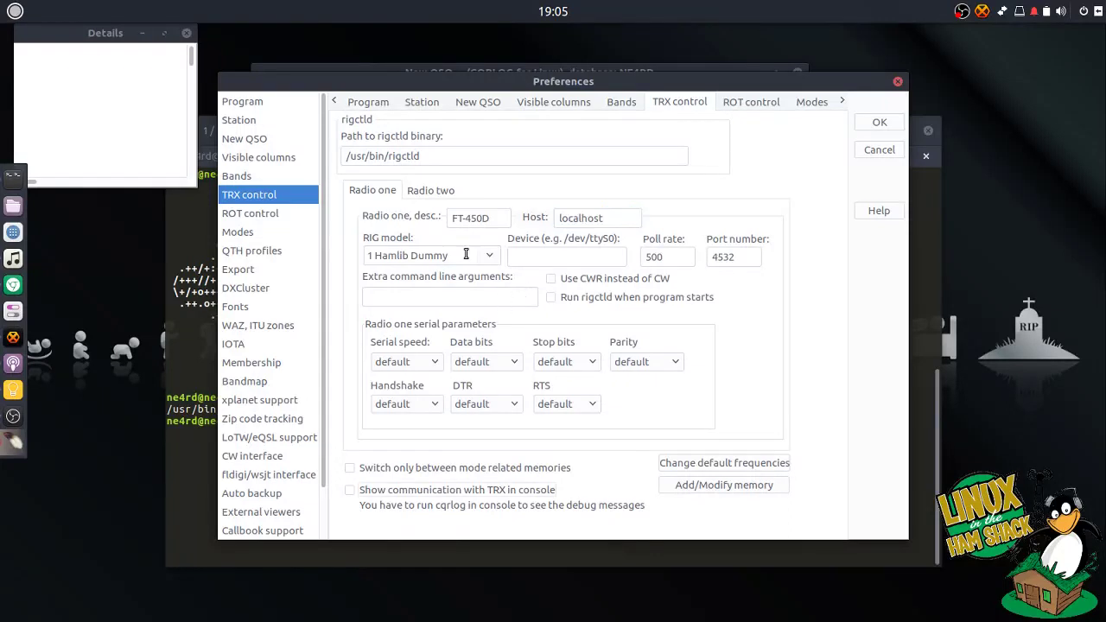
click(490, 256)
scroll(496, 421, down, 4)
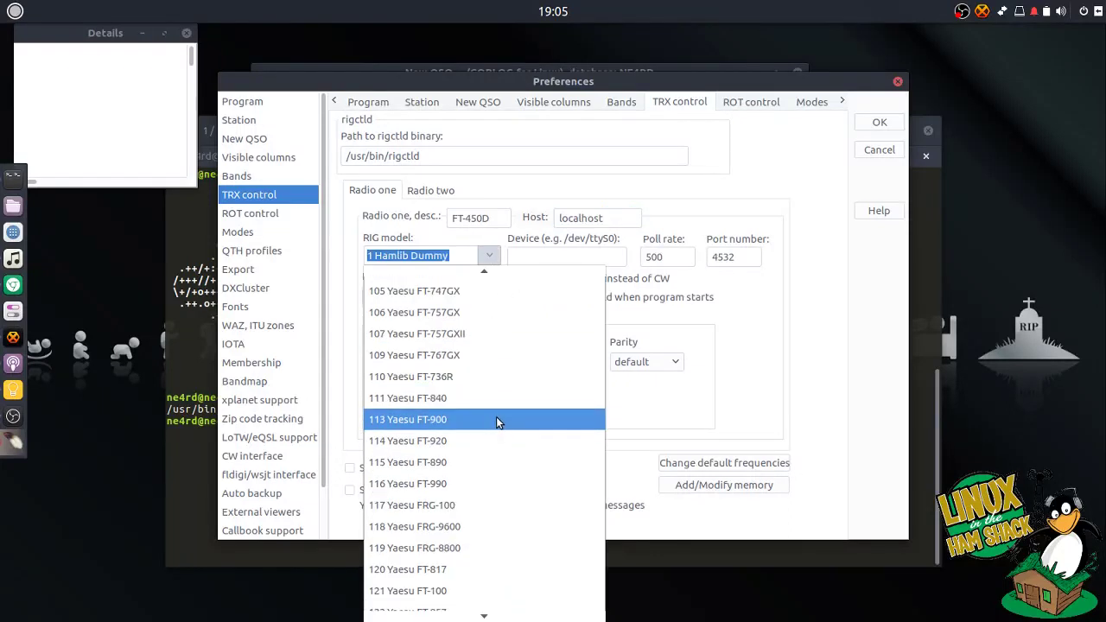
click(448, 596)
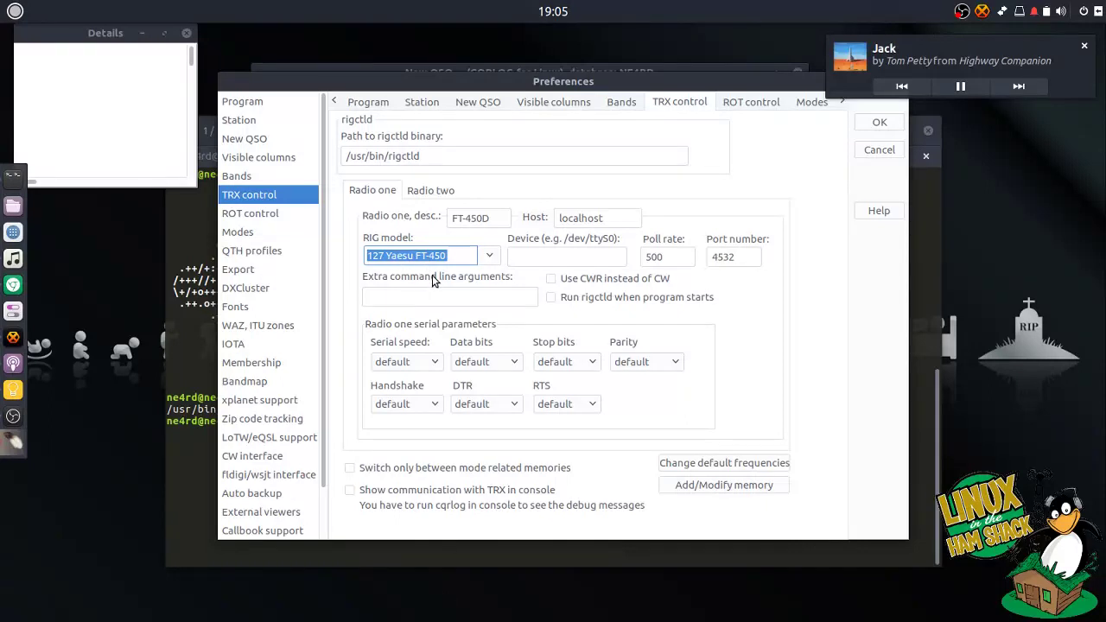
- Set radio one's device to /dev/ttyS0 and enable Run rigctld at program start
click(549, 263)
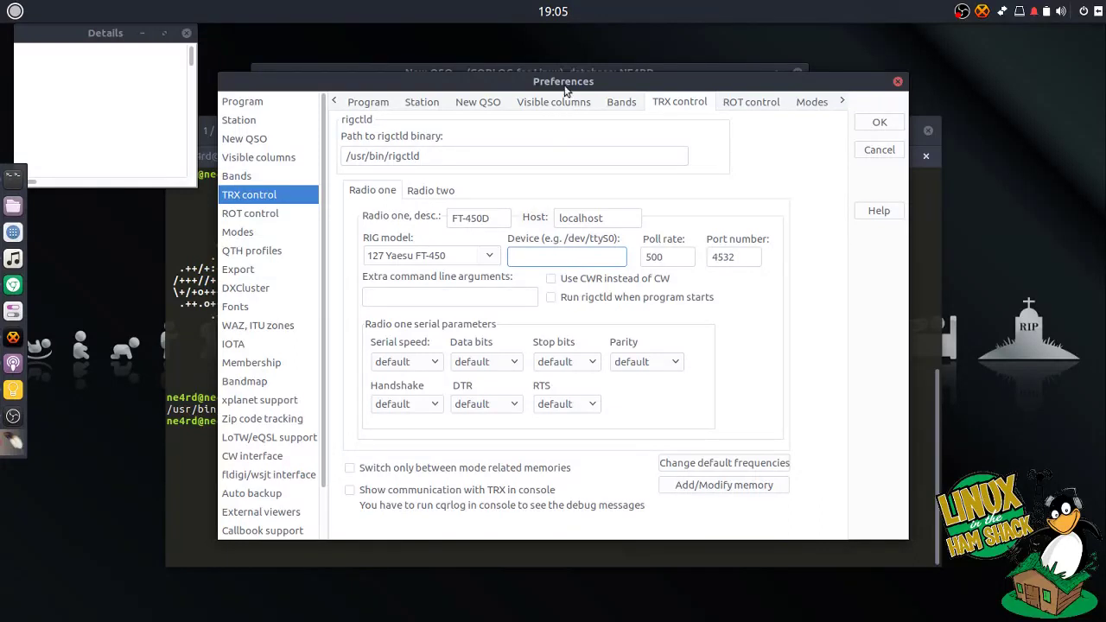
drag(567, 74, 551, 101)
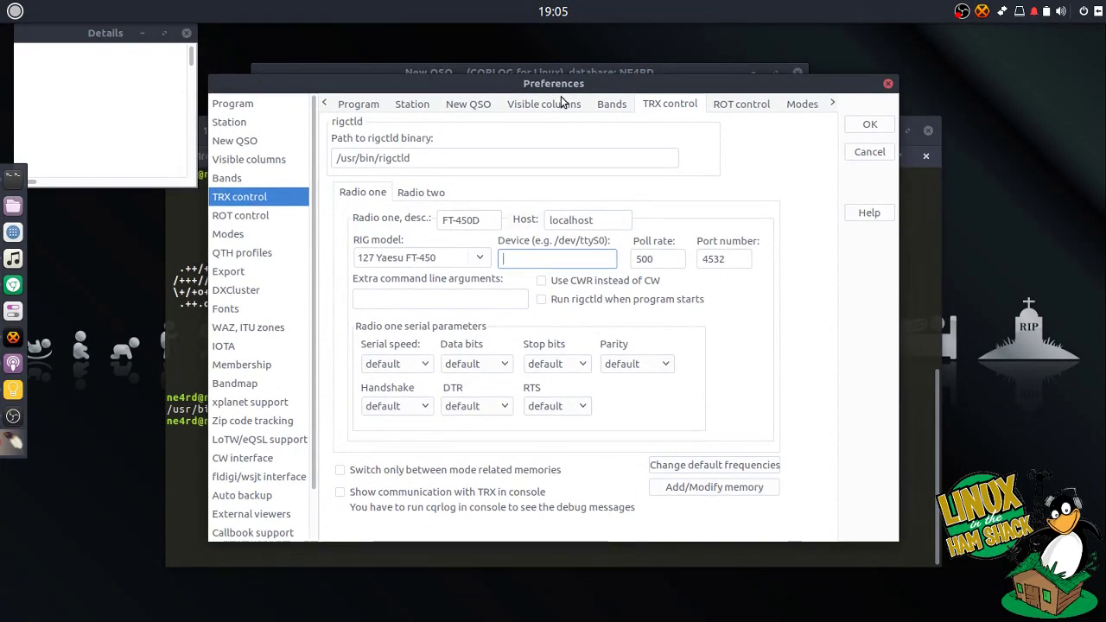
text(/dev/ttyS0)
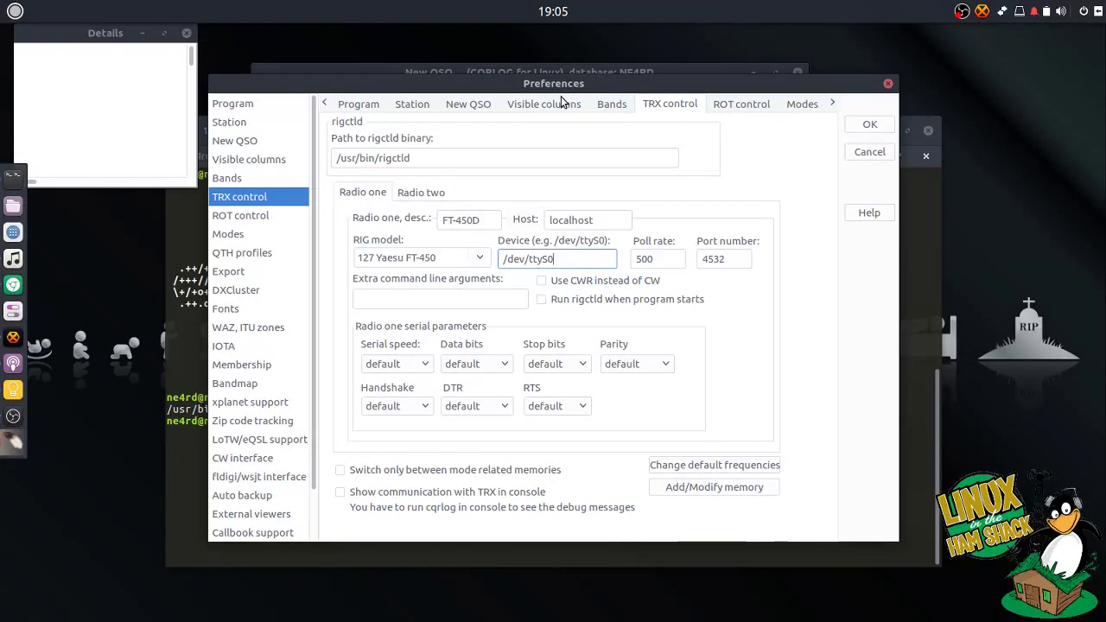
key(Tab)
key(Tab)
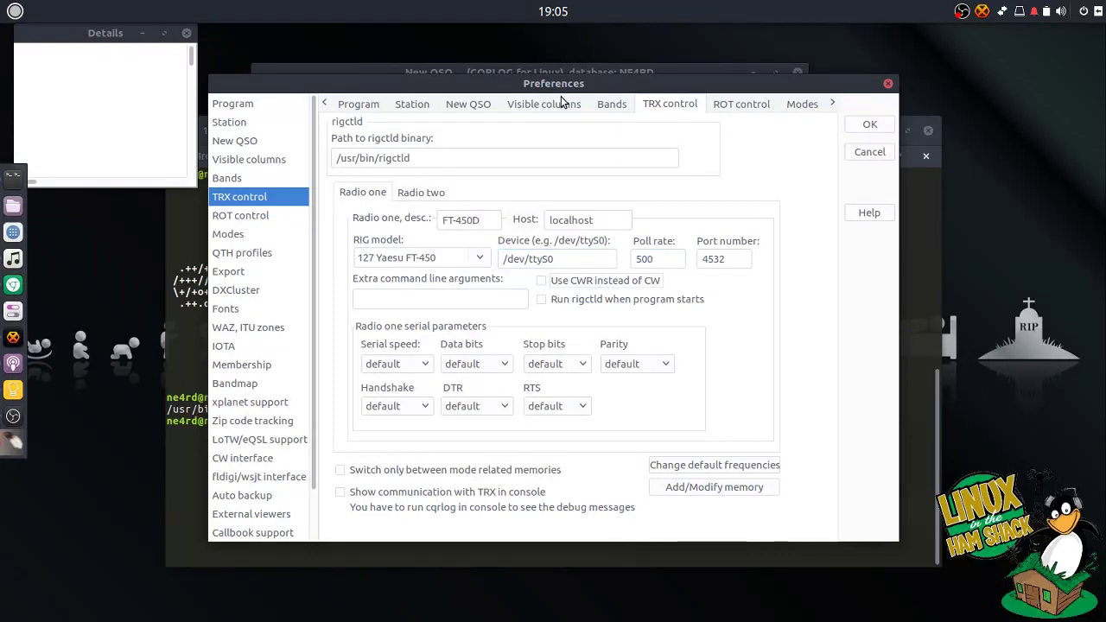
click(440, 301)
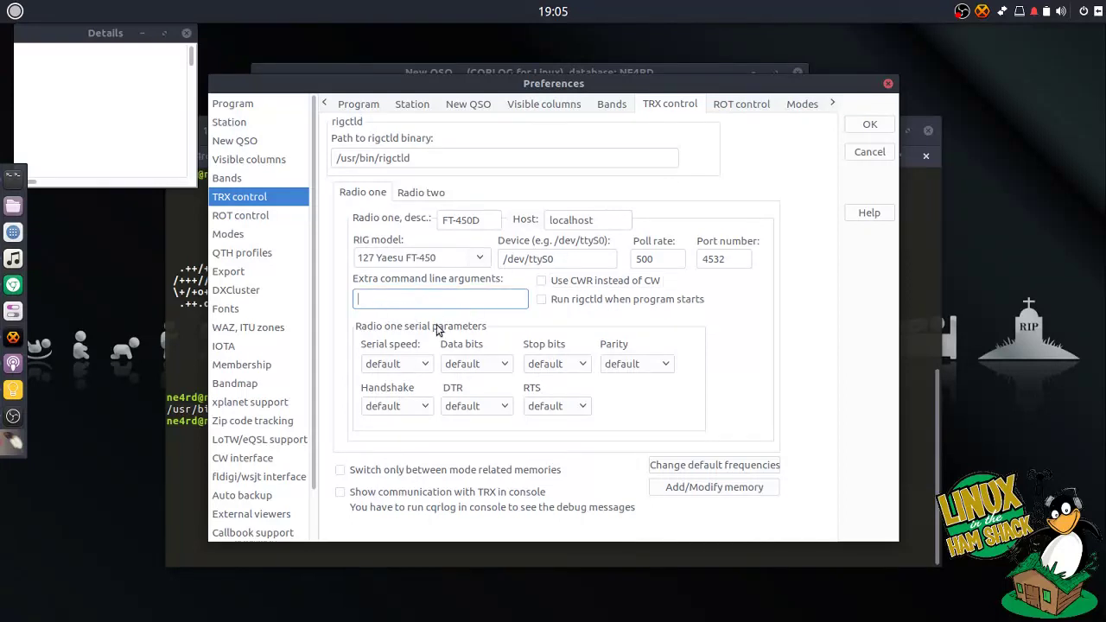
click(542, 301)
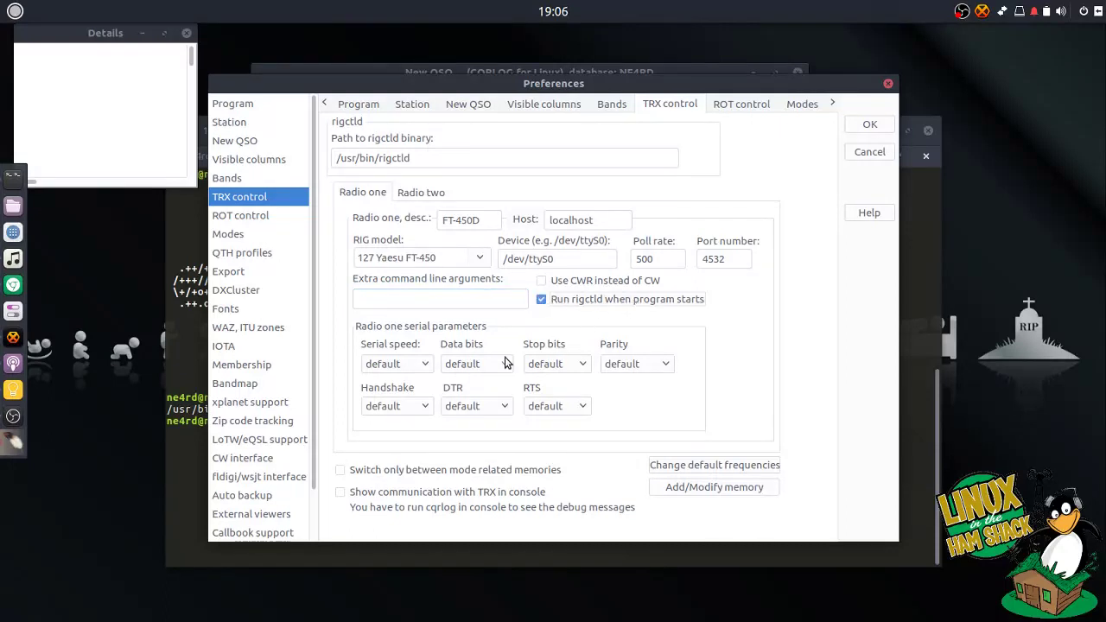
- Set the serial speed to 4800 baud and review the second radio's settings
click(429, 365)
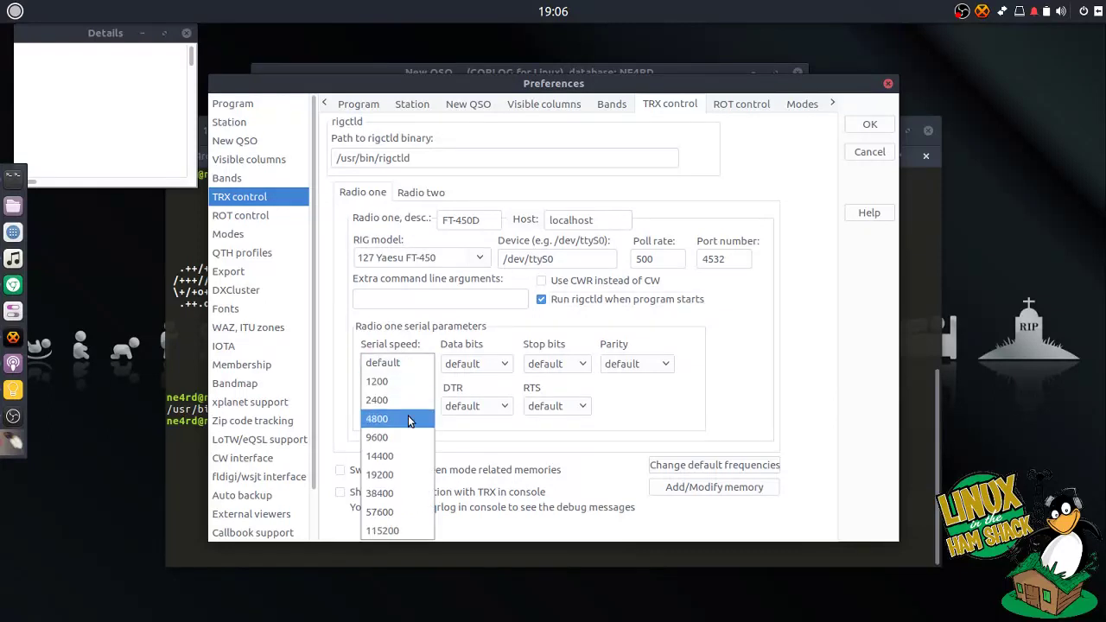
click(408, 418)
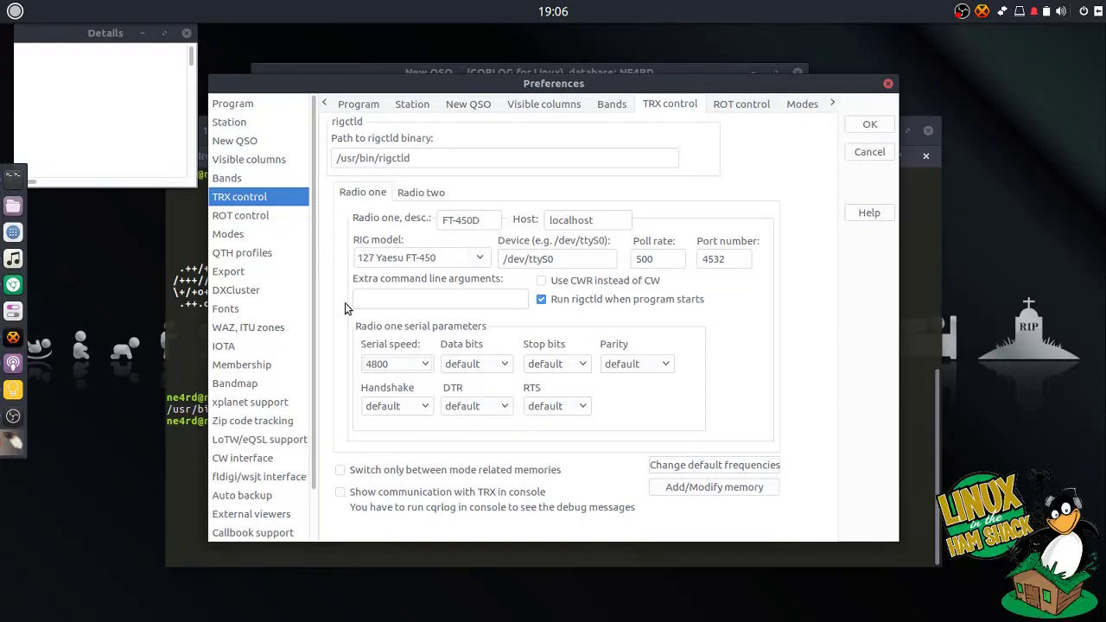
click(427, 195)
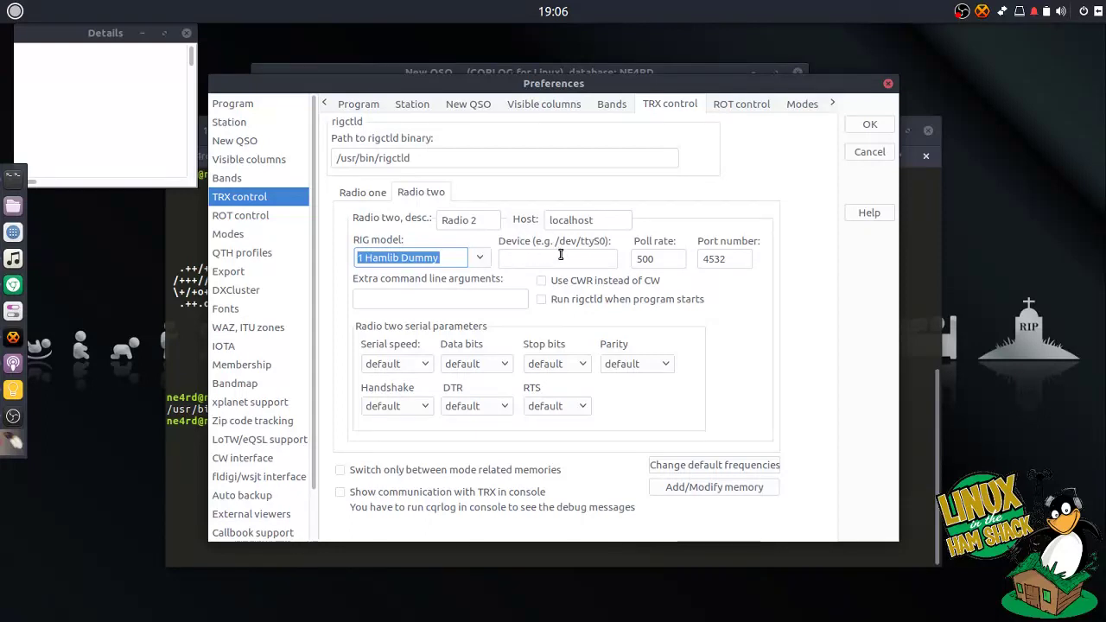
click(372, 195)
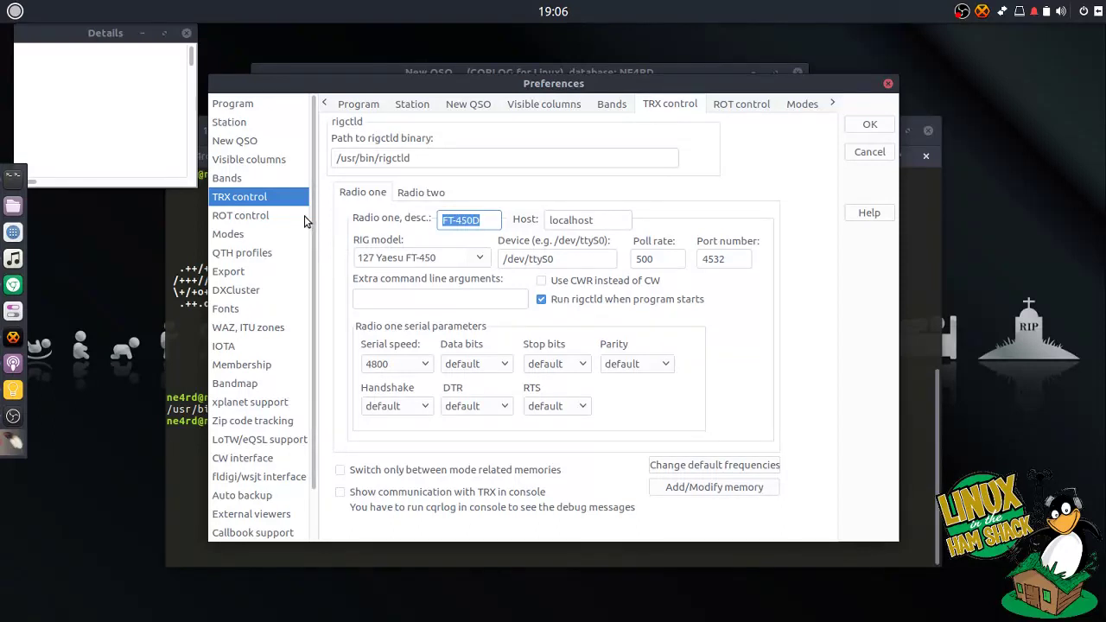
- Look over the Rotor one settings under ROT control, then show the Modes bandwidth page
click(269, 218)
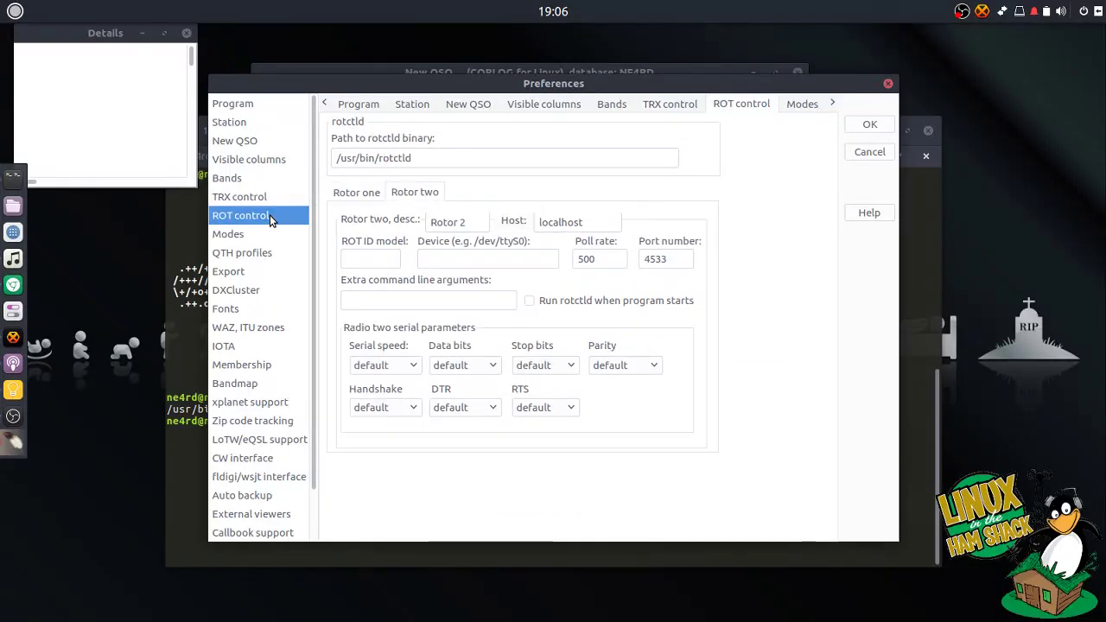
click(331, 196)
click(407, 198)
key(Tab)
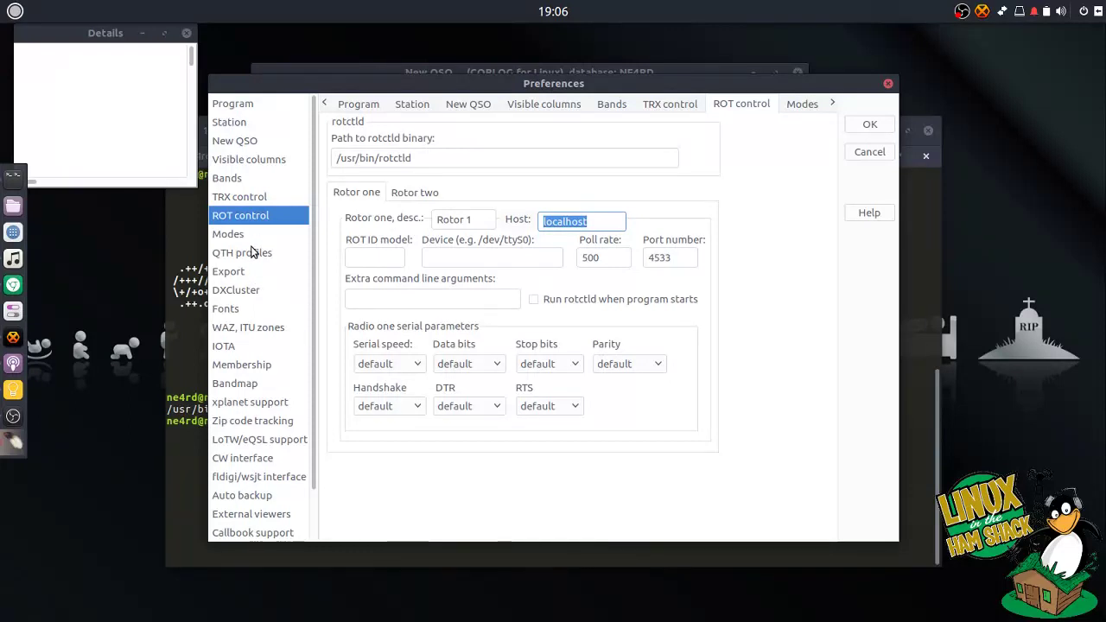
click(251, 236)
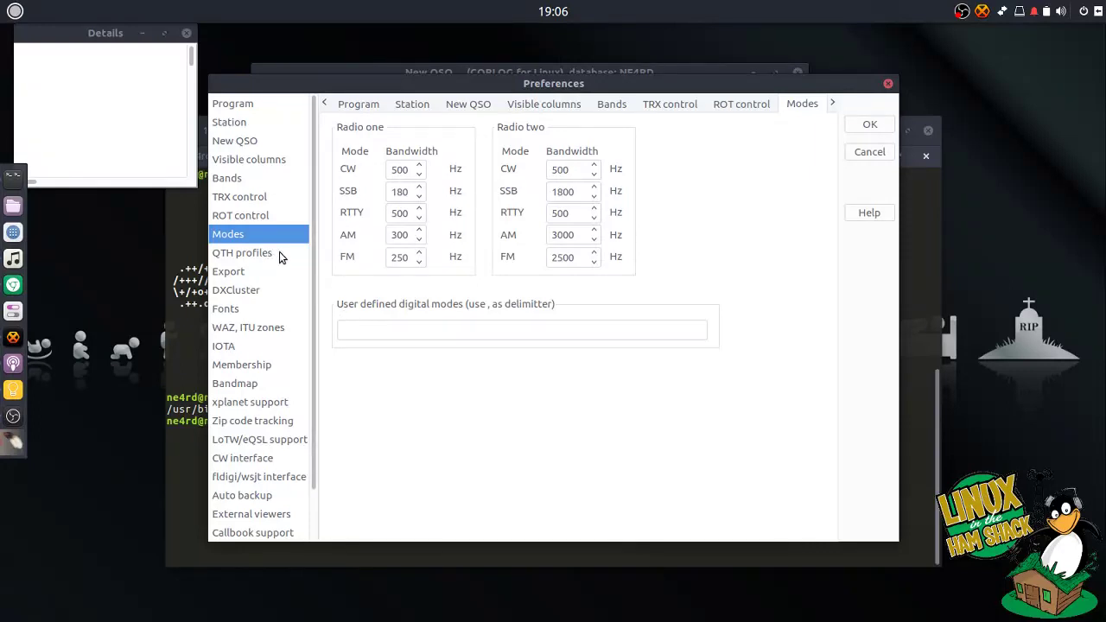
- Turn on QTH profiles in the preferences and bring up the profile manager
click(268, 259)
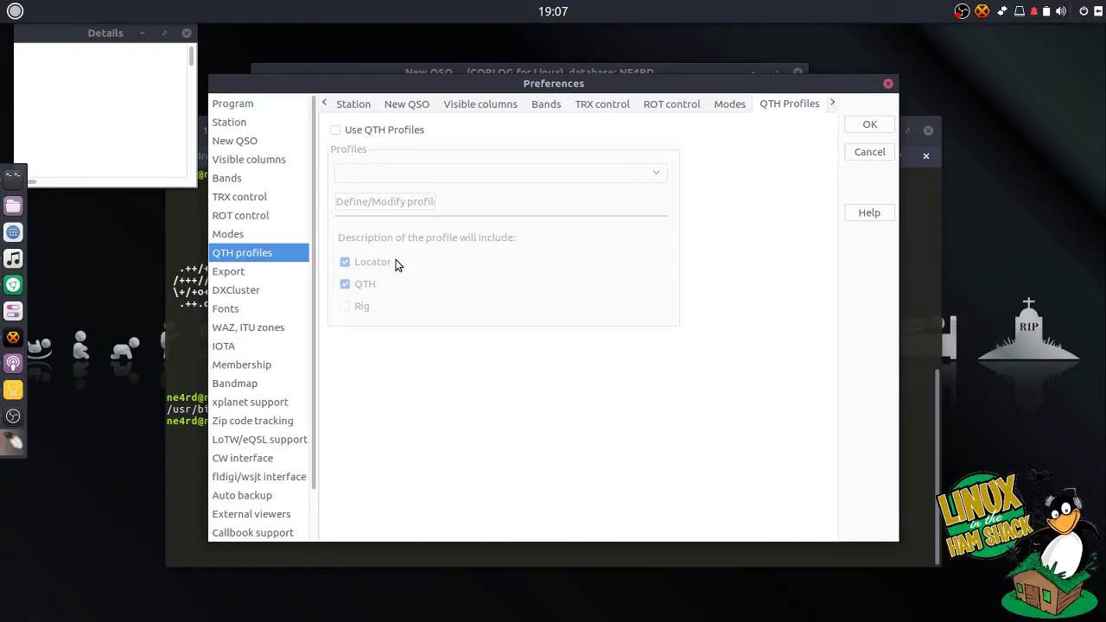
click(347, 131)
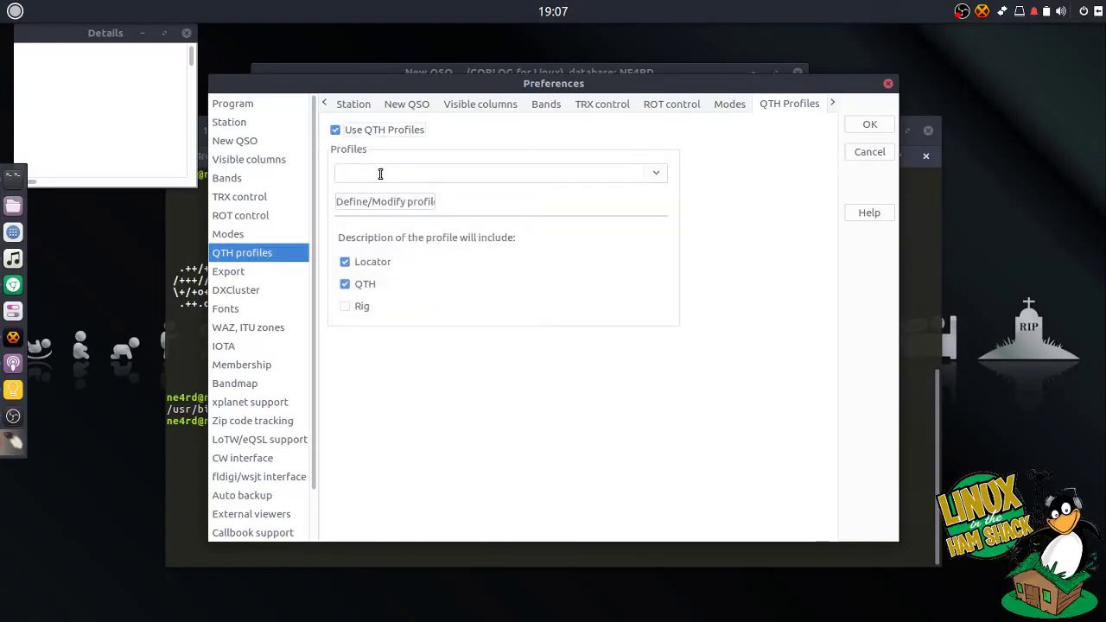
click(474, 175)
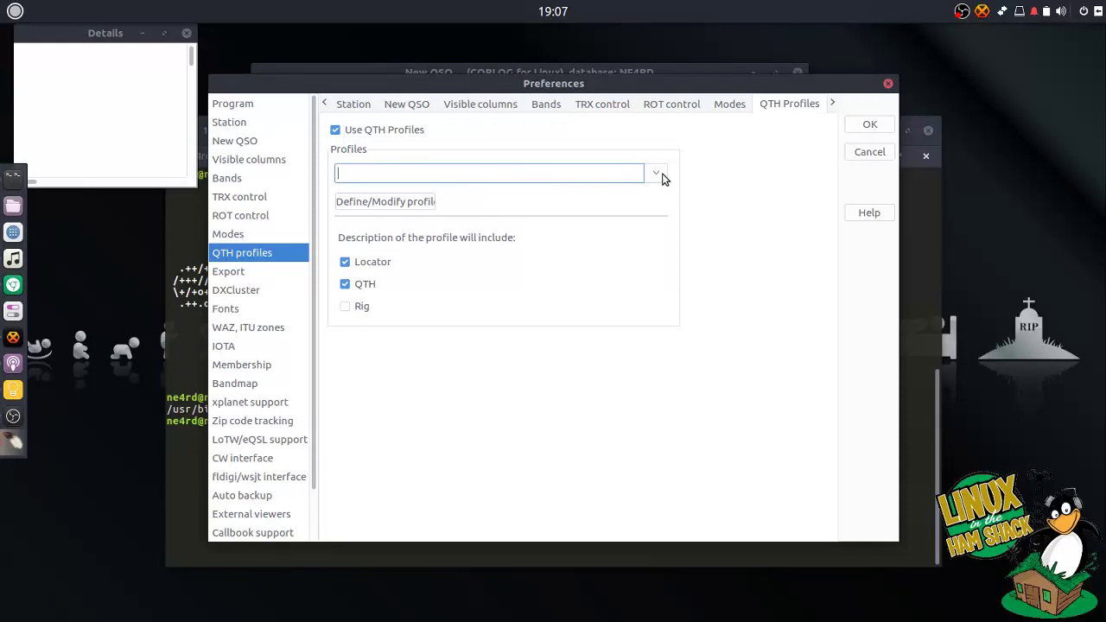
click(658, 177)
click(661, 177)
click(661, 177)
click(661, 177)
click(660, 177)
click(660, 177)
click(395, 200)
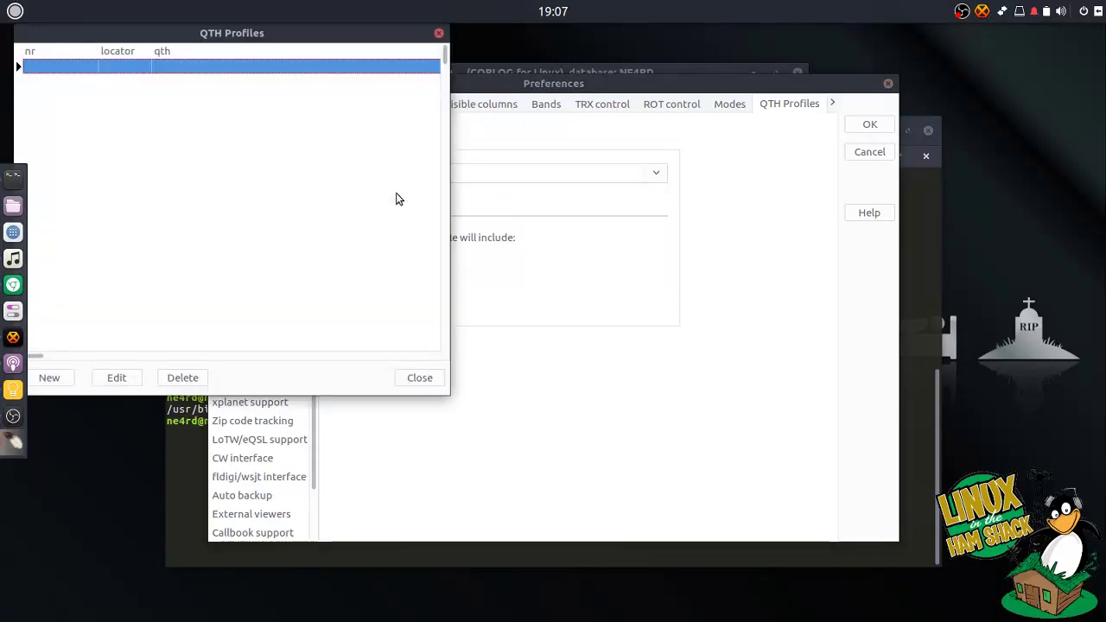
drag(352, 43, 693, 177)
click(381, 510)
text(1)
click(425, 249)
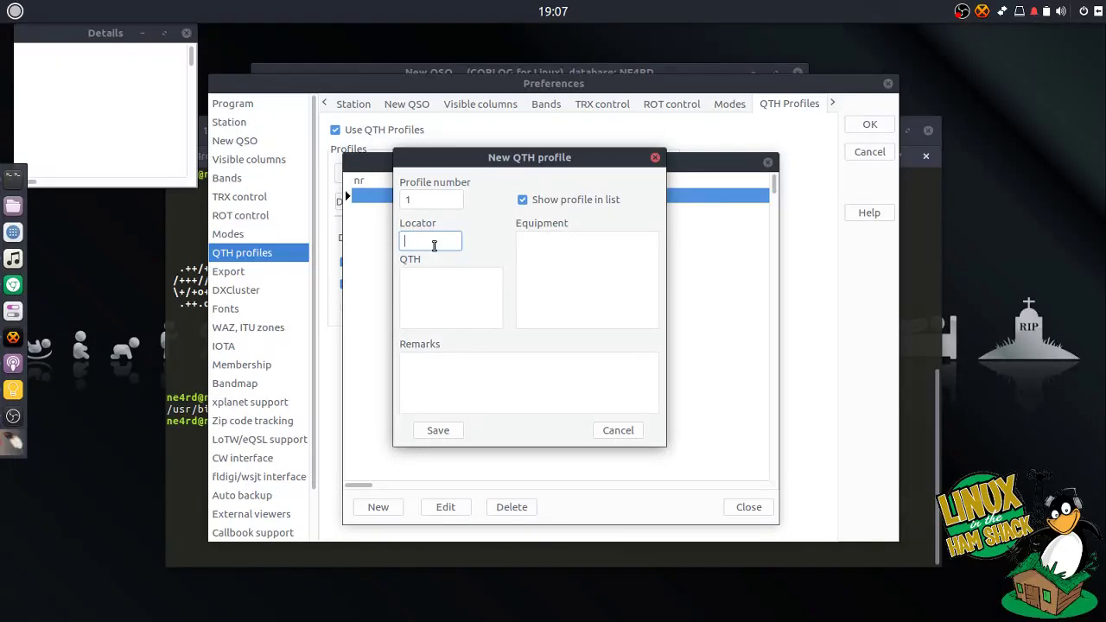
text(DN55QT)
key(Tab)
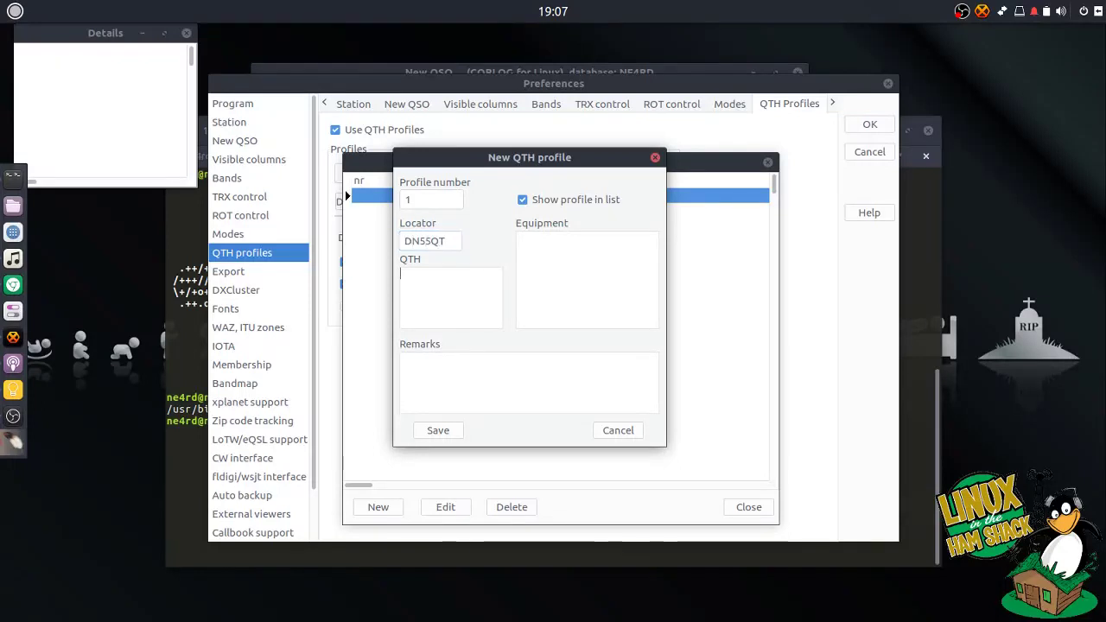
text(Home QTH)
key(Tab)
text(FT-450D)
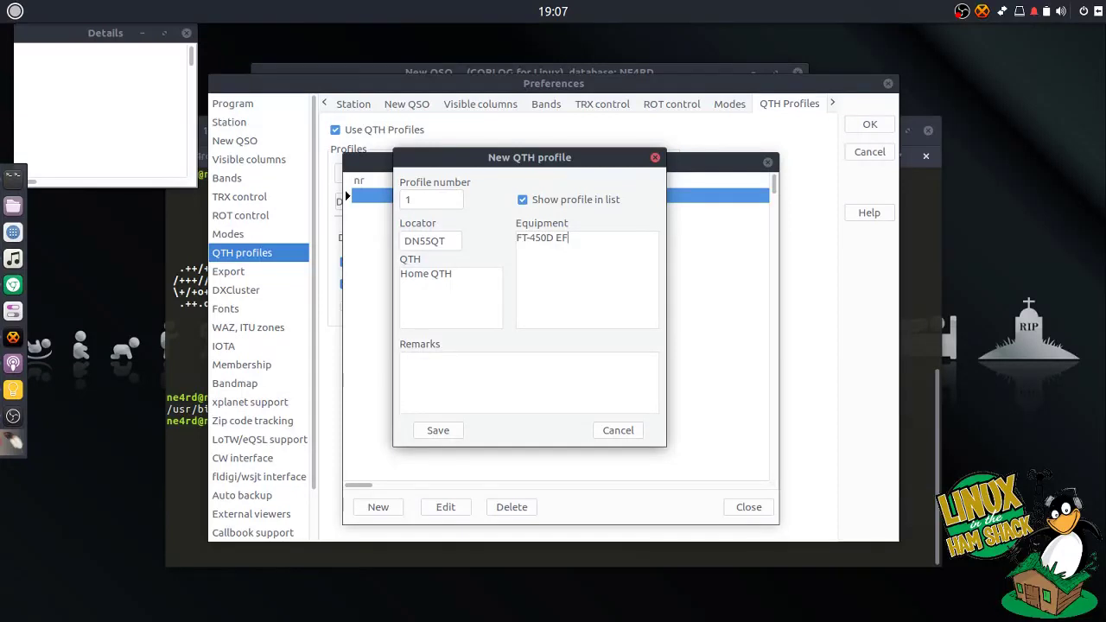
text( EFHW)
click(438, 431)
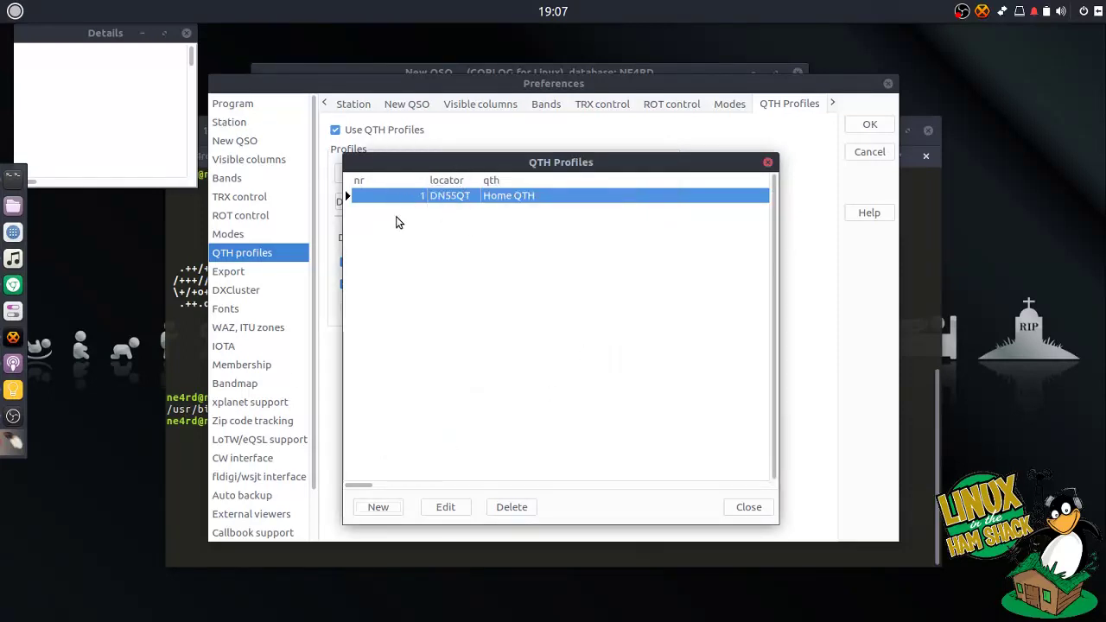
click(749, 511)
click(661, 173)
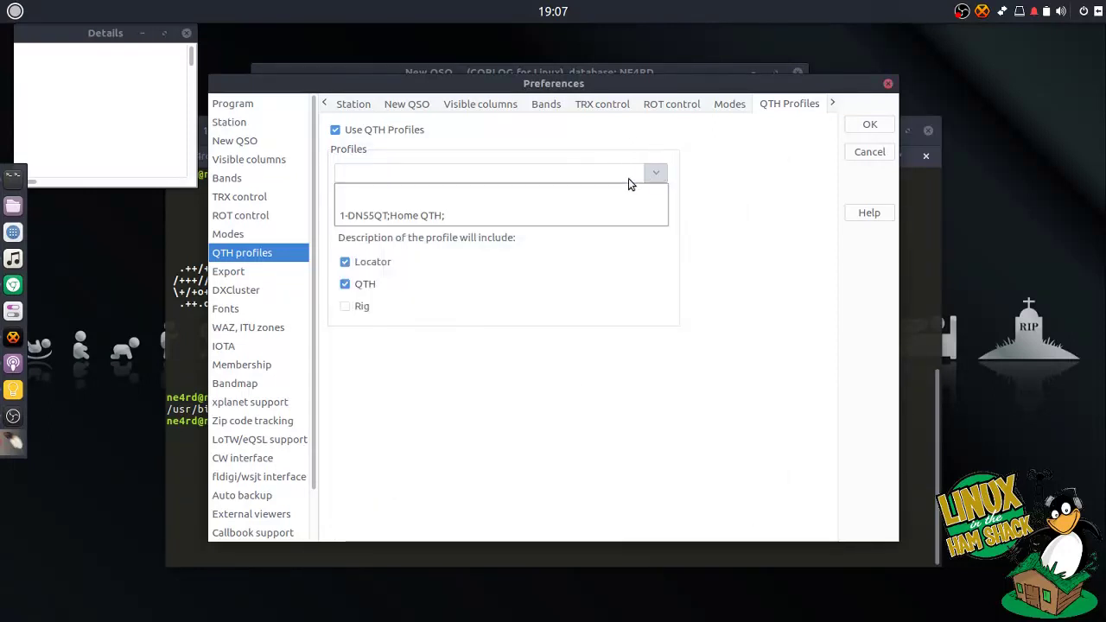
click(522, 217)
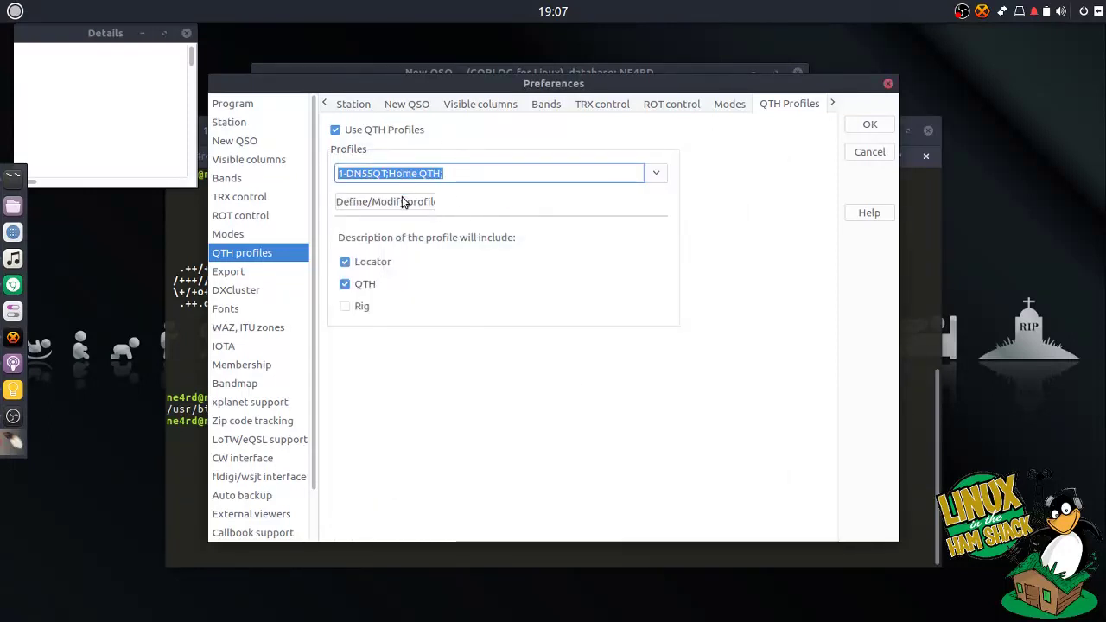
- Hide DX cluster spots for 220, 900, 1260, 2300, 3400, 5650 MHz, 10 GHz and 76 GHz
click(263, 274)
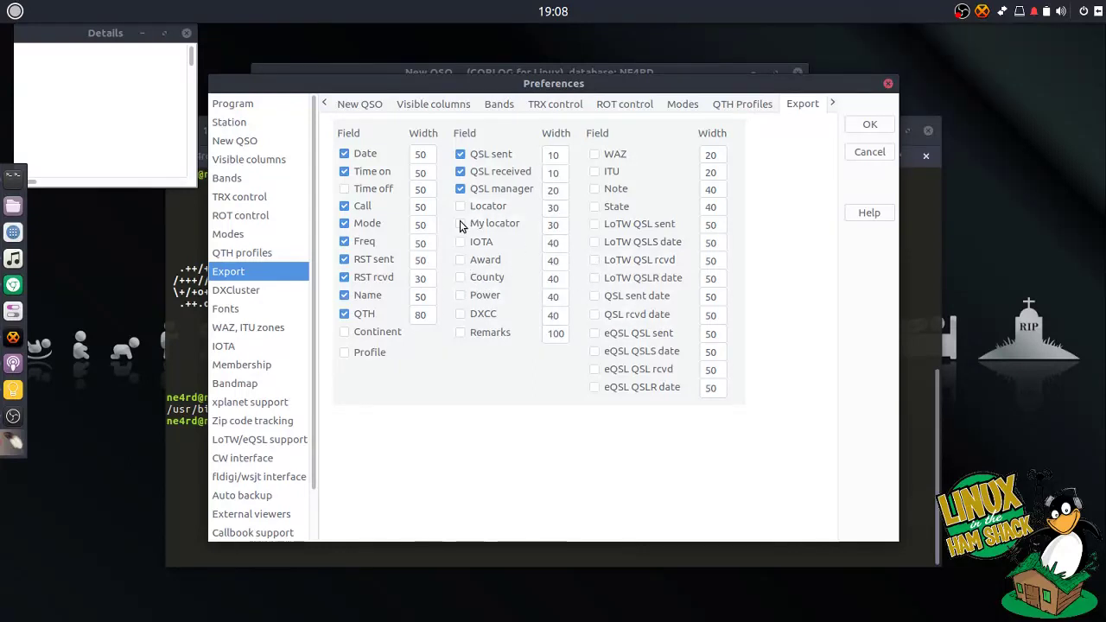
click(266, 291)
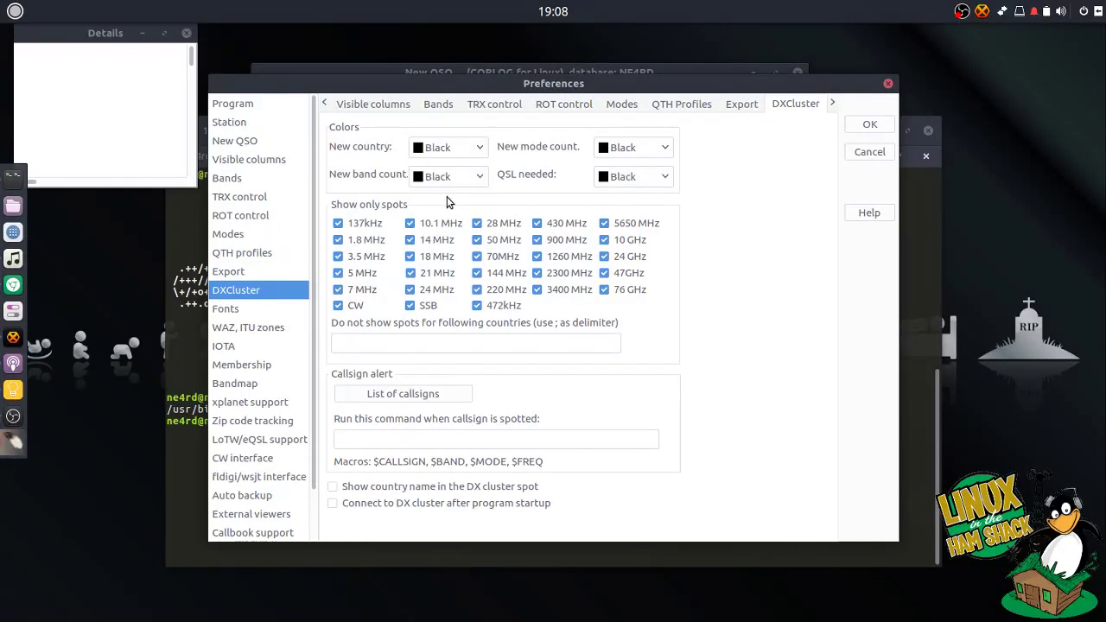
drag(602, 86, 614, 77)
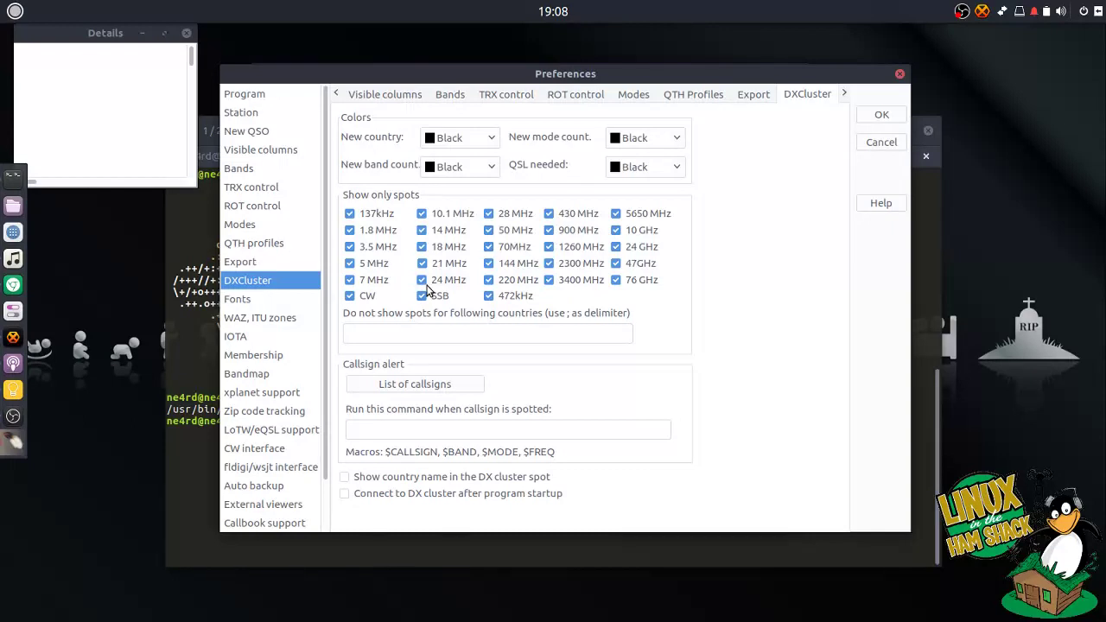
click(487, 286)
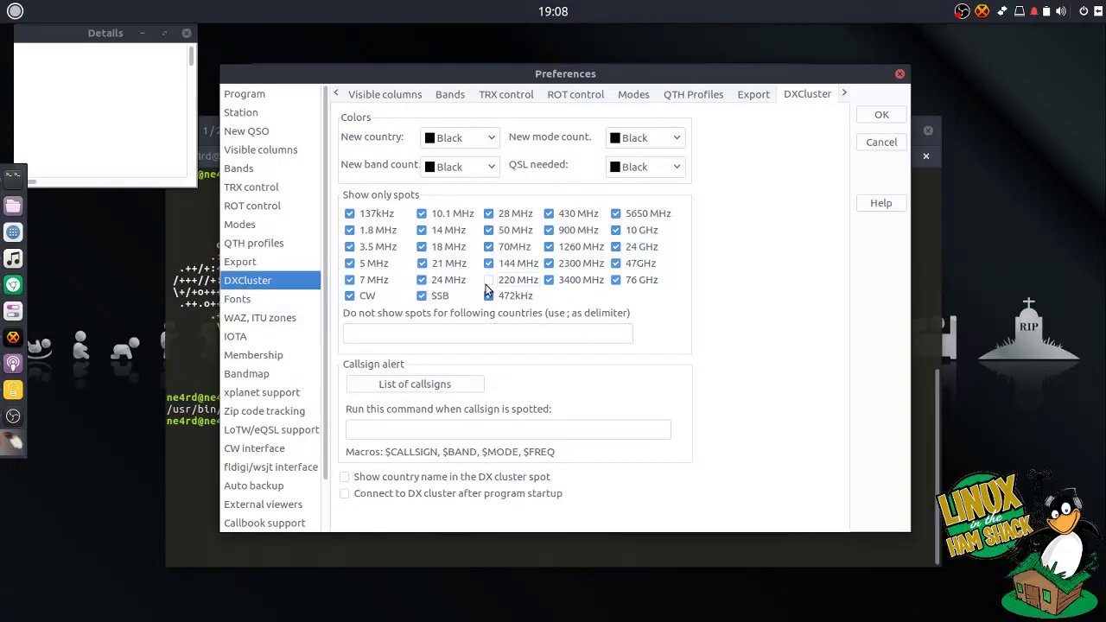
click(550, 230)
click(548, 246)
click(548, 263)
click(548, 279)
click(618, 281)
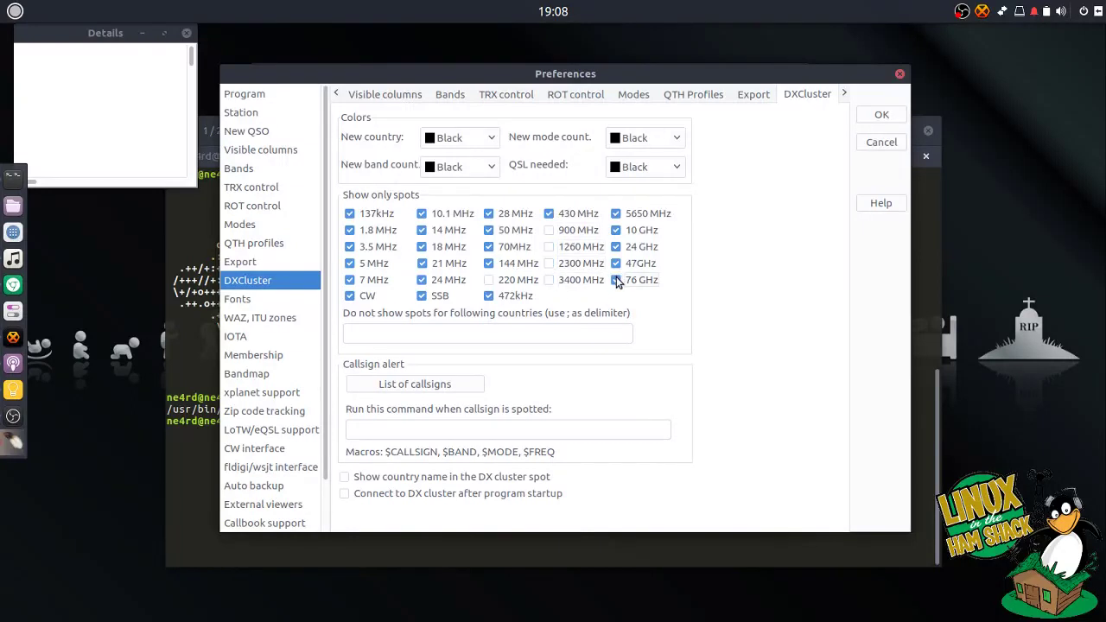
click(616, 230)
click(616, 213)
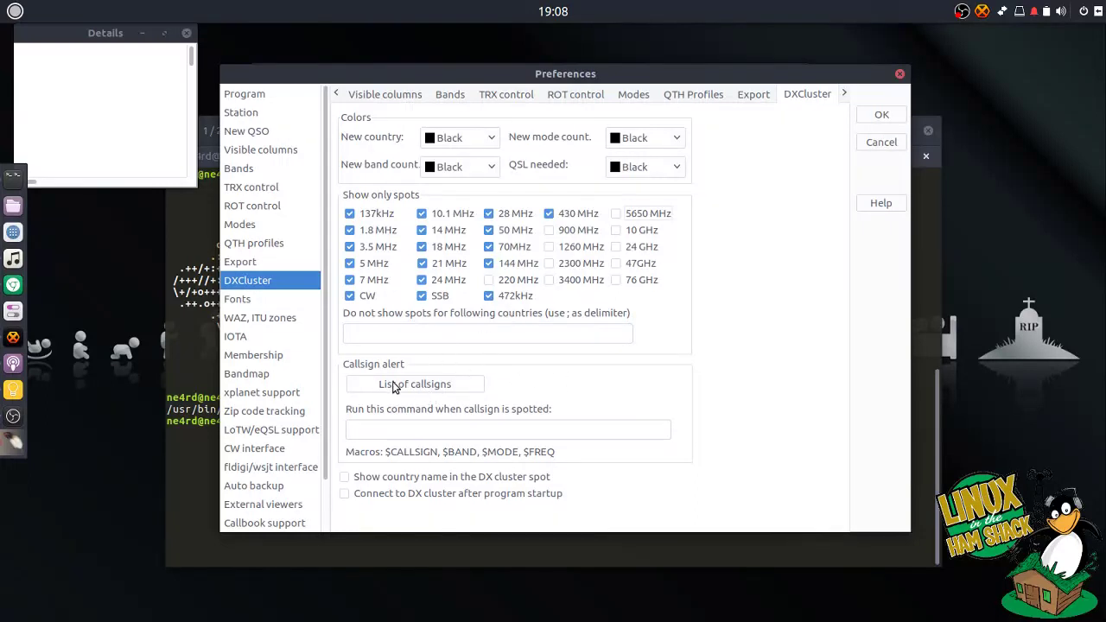
- Show country names in DX cluster spots and connect to the cluster at startup
click(417, 427)
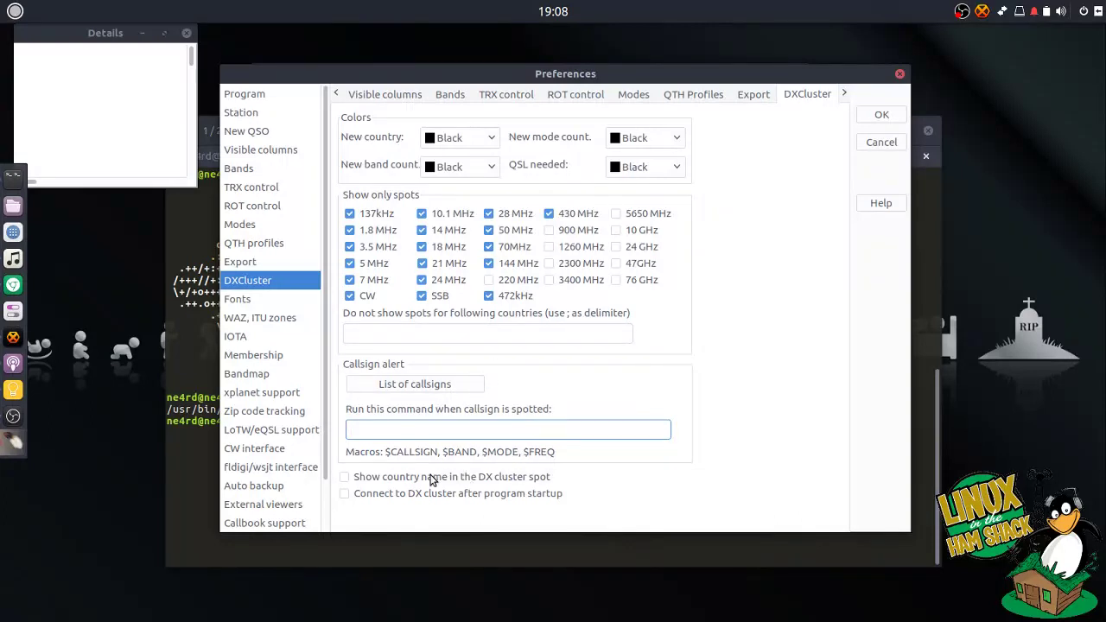
click(483, 480)
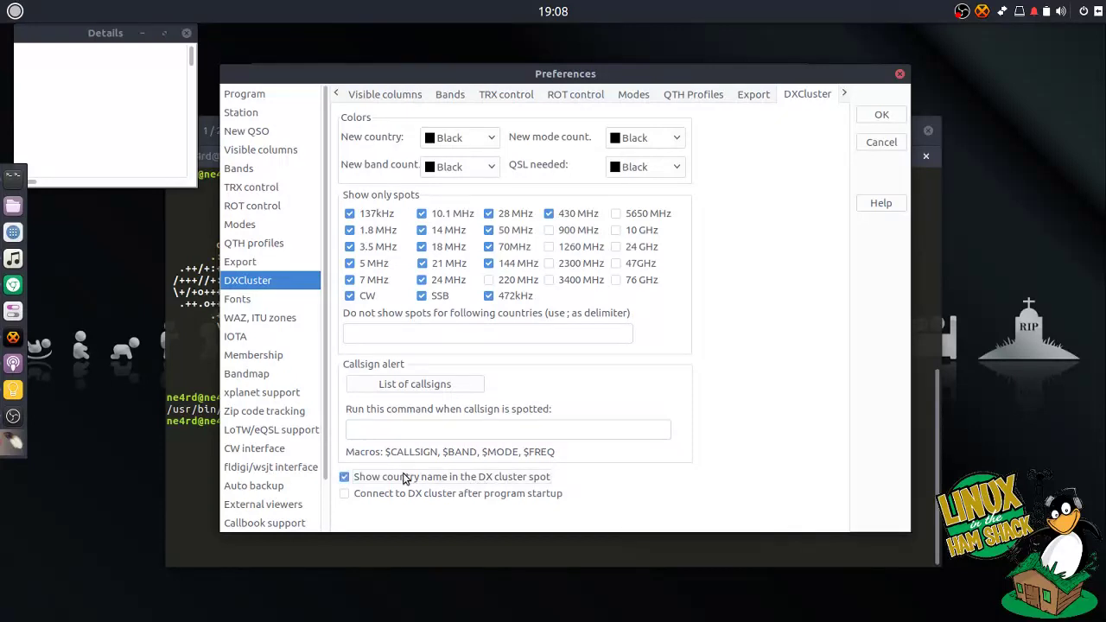
click(447, 494)
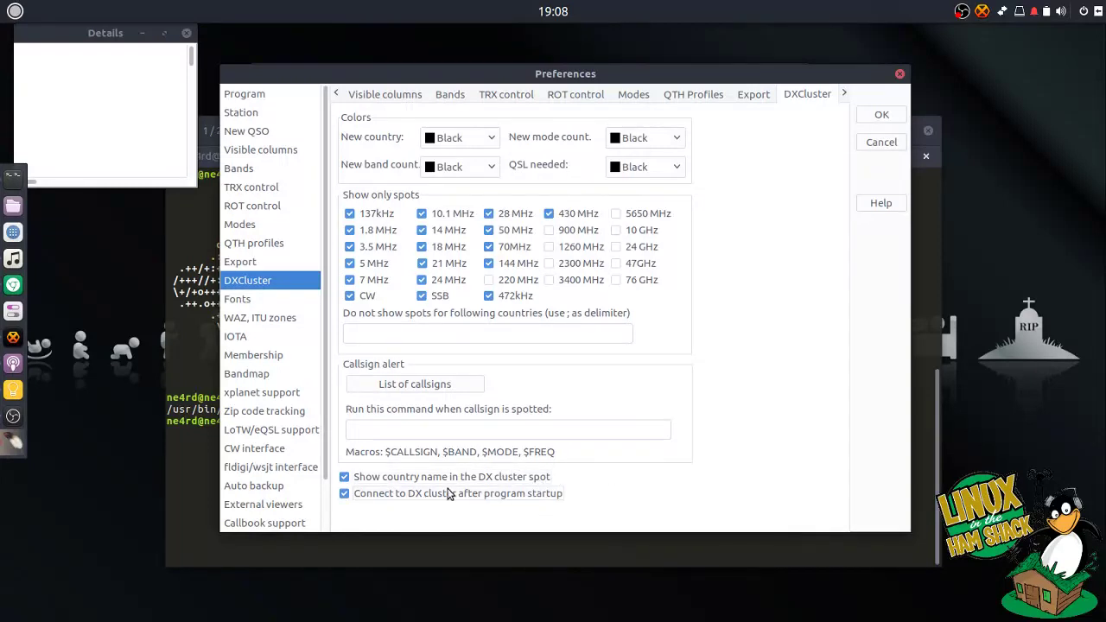
click(283, 302)
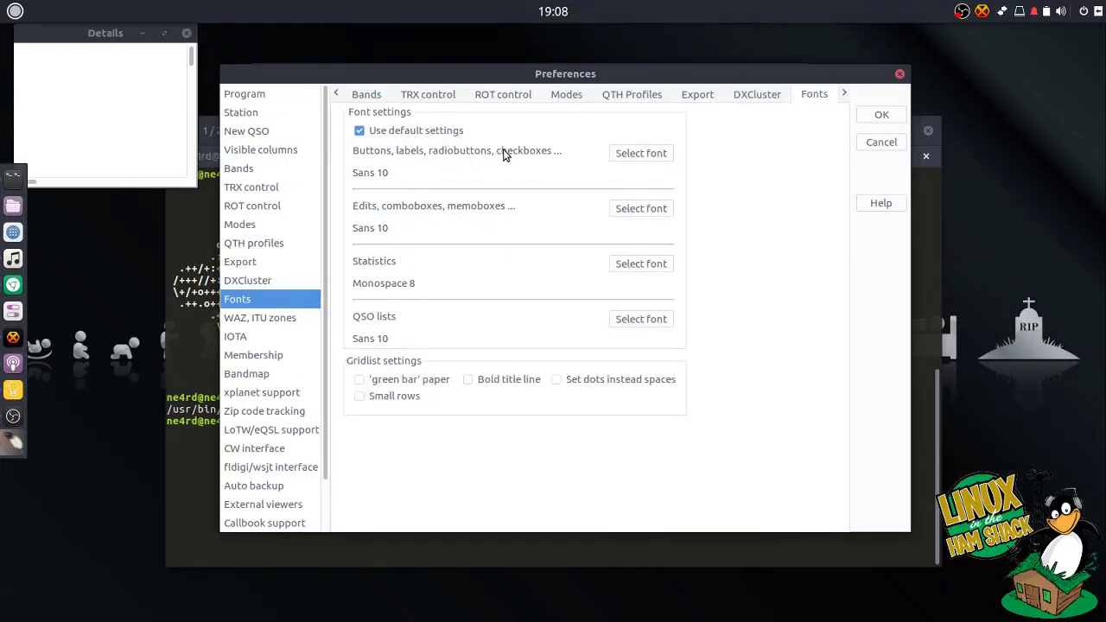
- Step through the WAZ/ITU zones preferences to the IOTA settings page
mouse_move(572, 82)
mouse_down()
mouse_move(561, 319)
mouse_move(468, 294)
mouse_move(493, 309)
mouse_move(519, 40)
mouse_move(557, 71)
mouse_up()
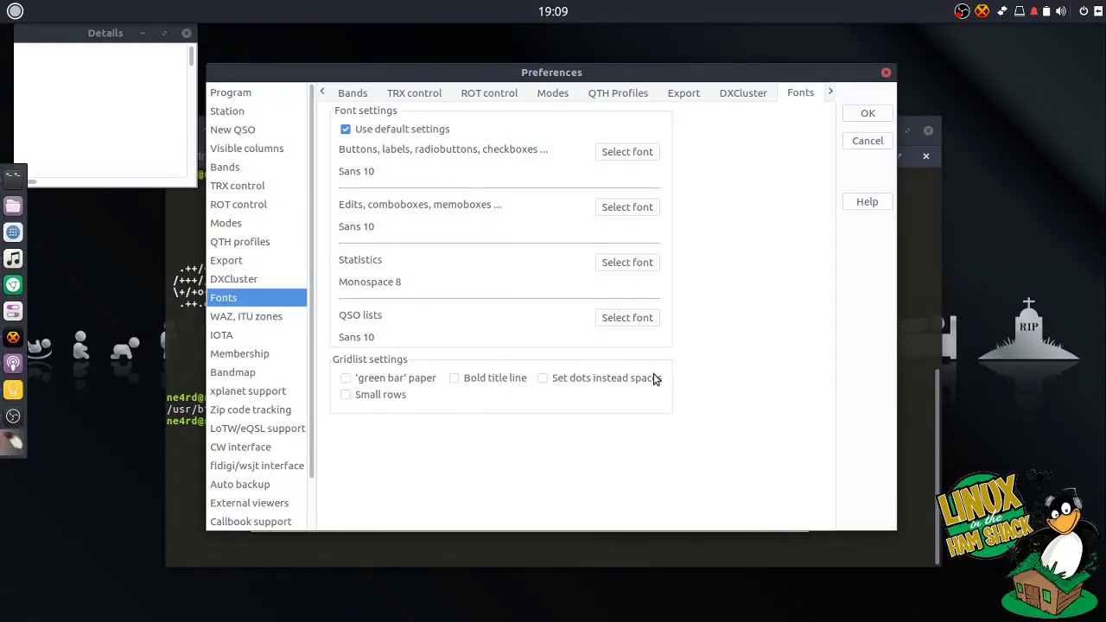
click(264, 320)
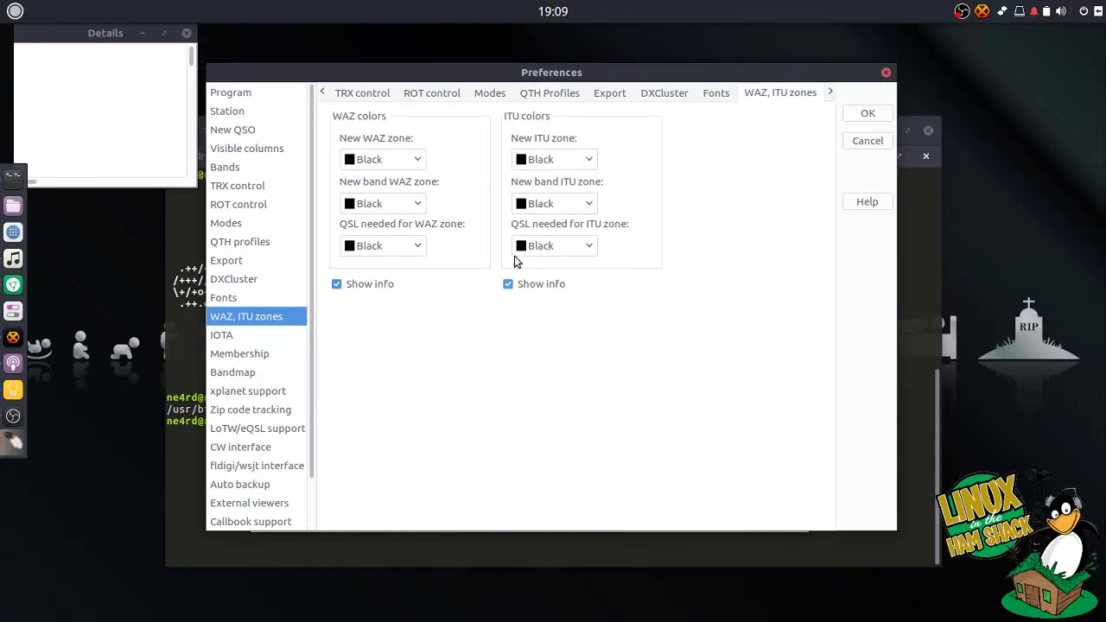
click(255, 337)
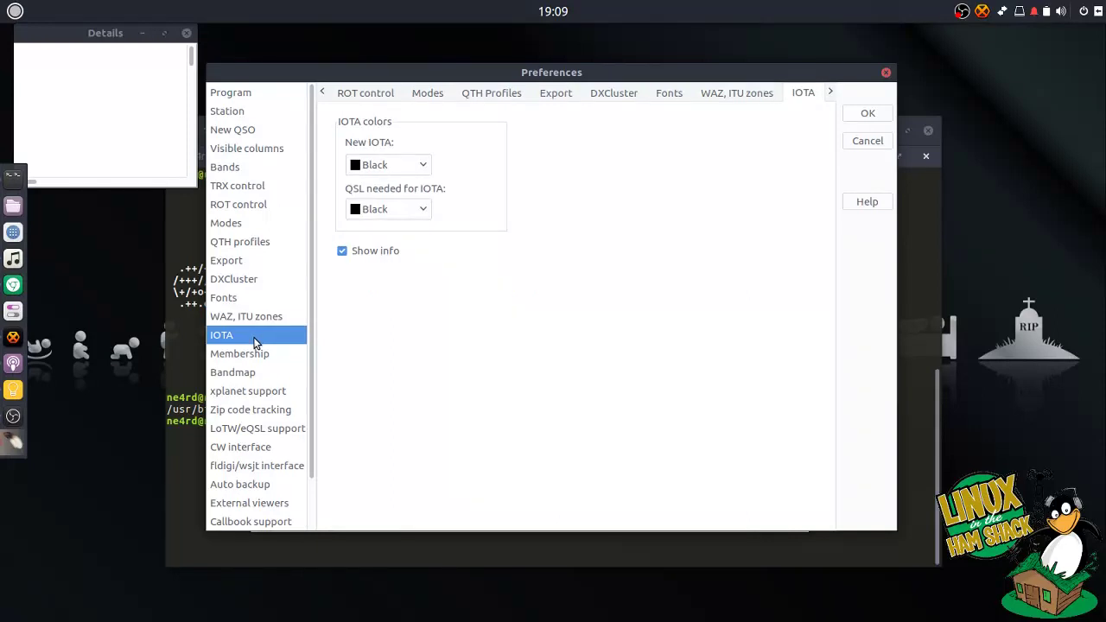
click(273, 355)
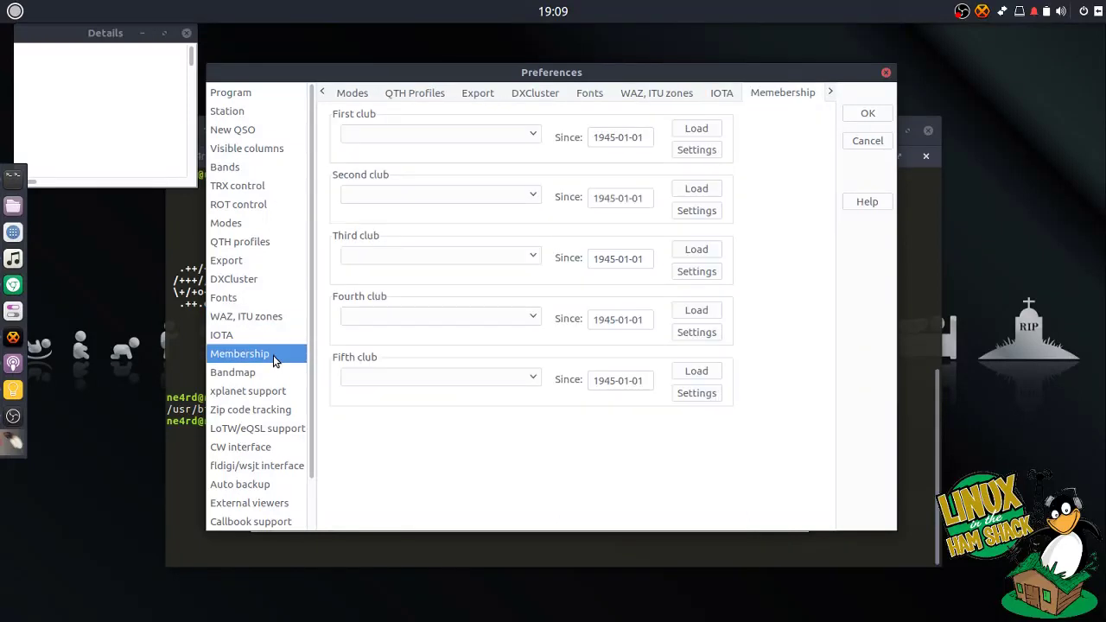
click(527, 134)
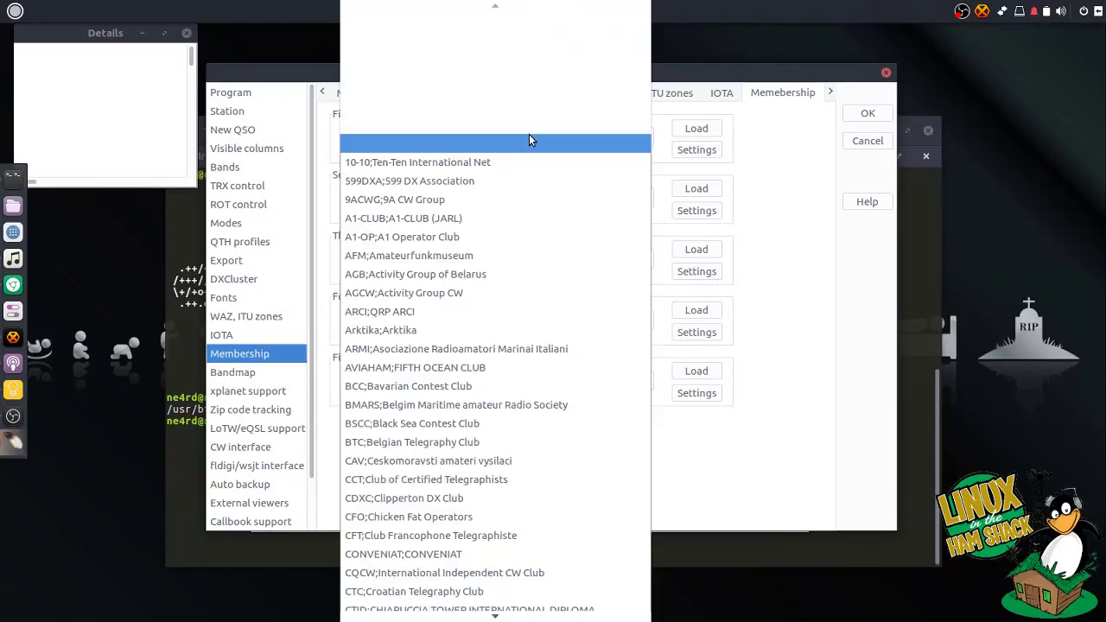
scroll(486, 325, down, 5)
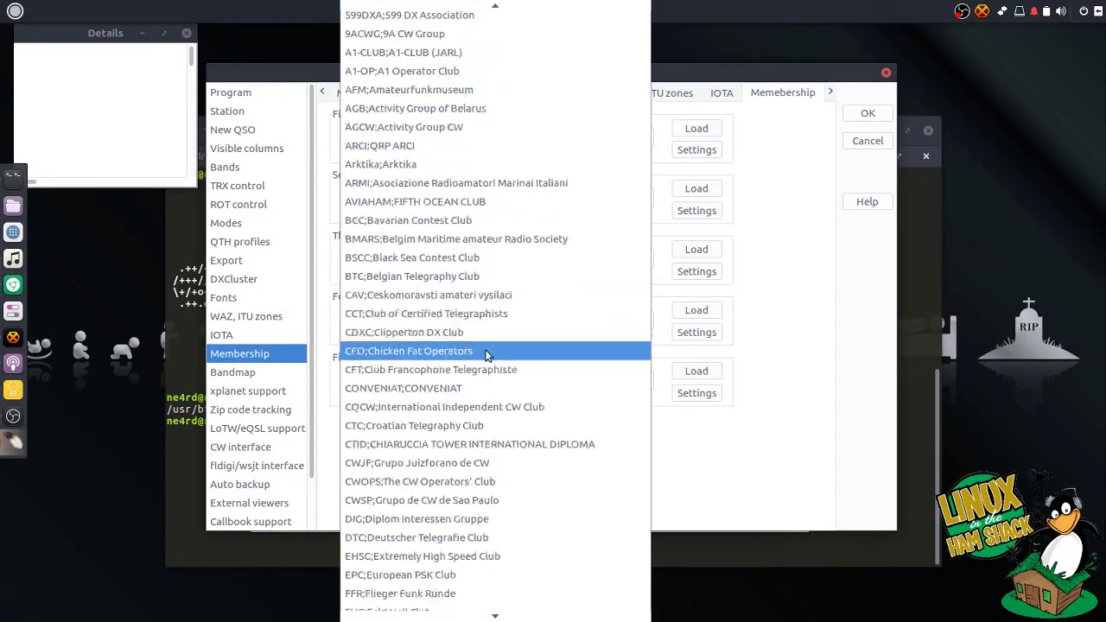
scroll(477, 422, down, 7)
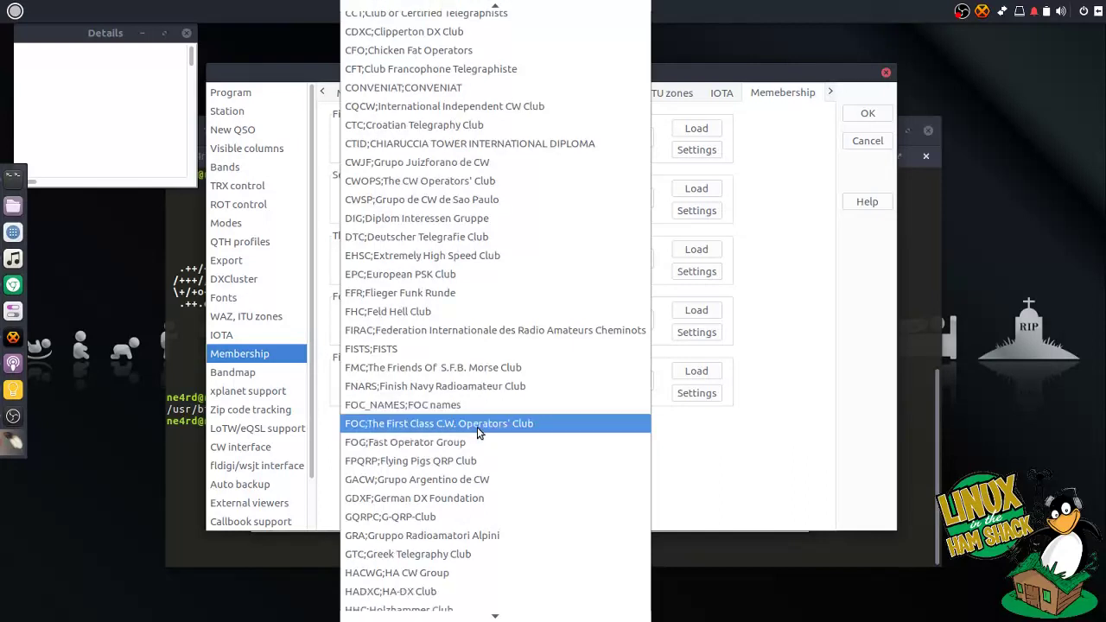
scroll(477, 439, down, 4)
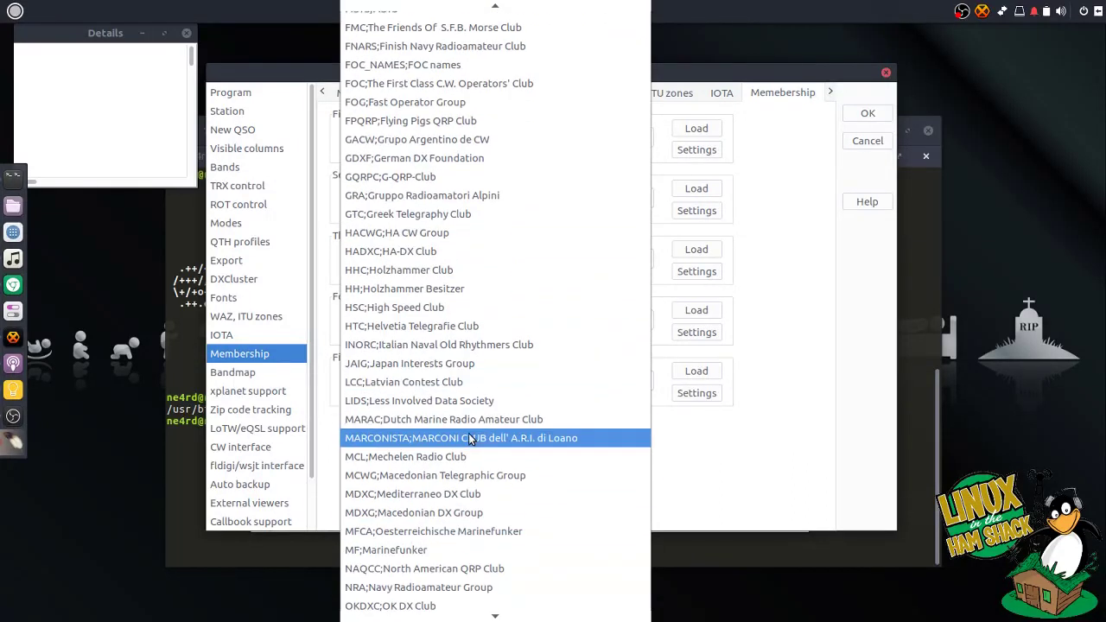
scroll(594, 460, down, 1)
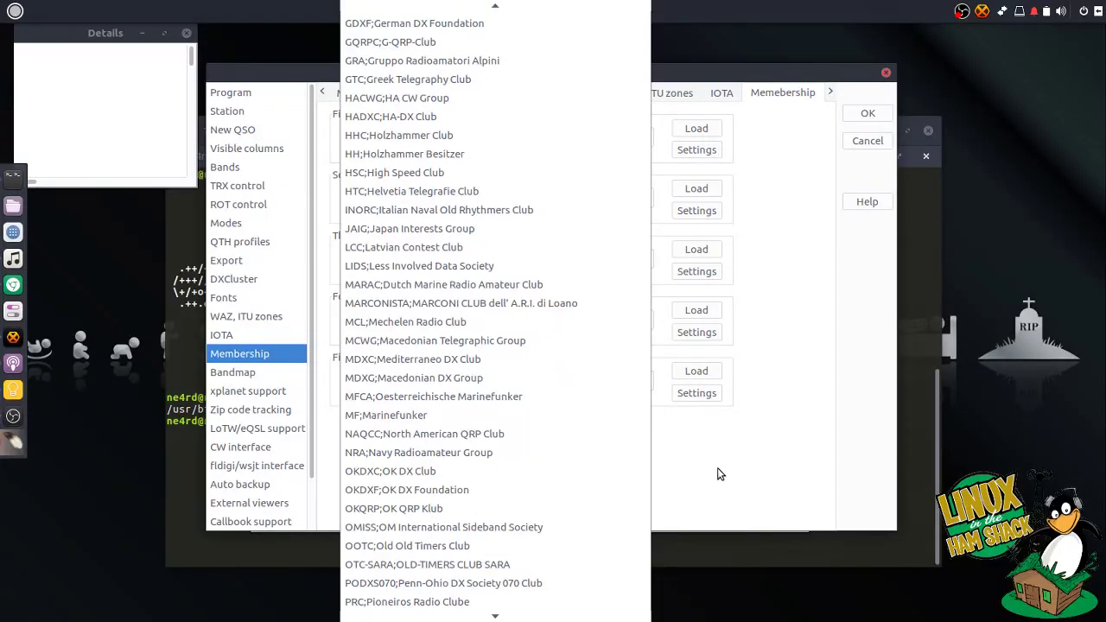
scroll(610, 451, down, 7)
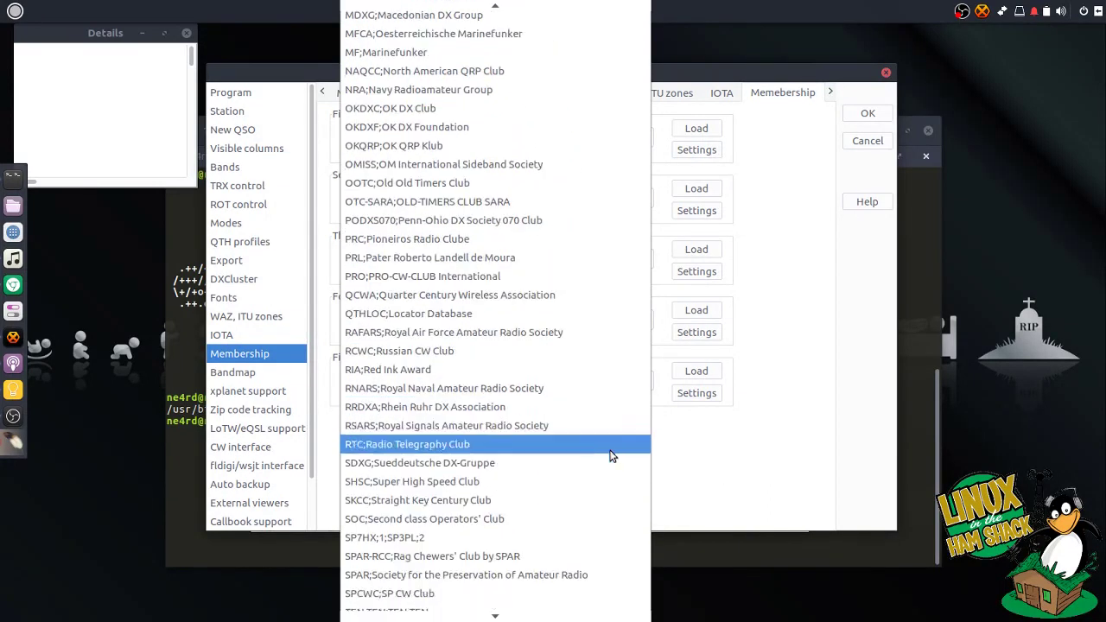
scroll(609, 451, down, 5)
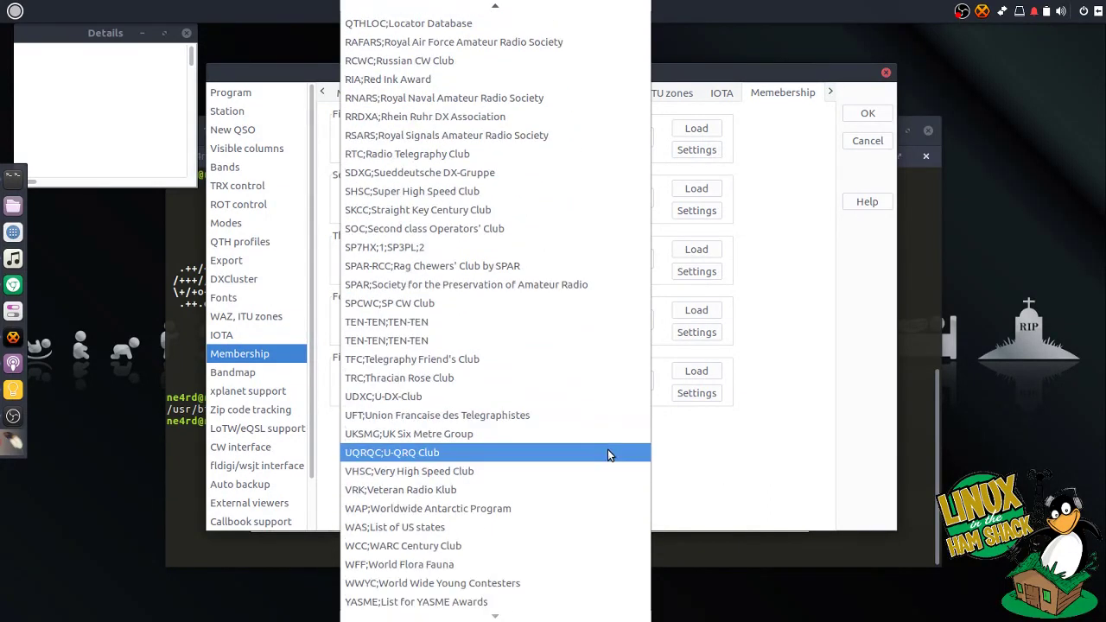
scroll(608, 449, up, 7)
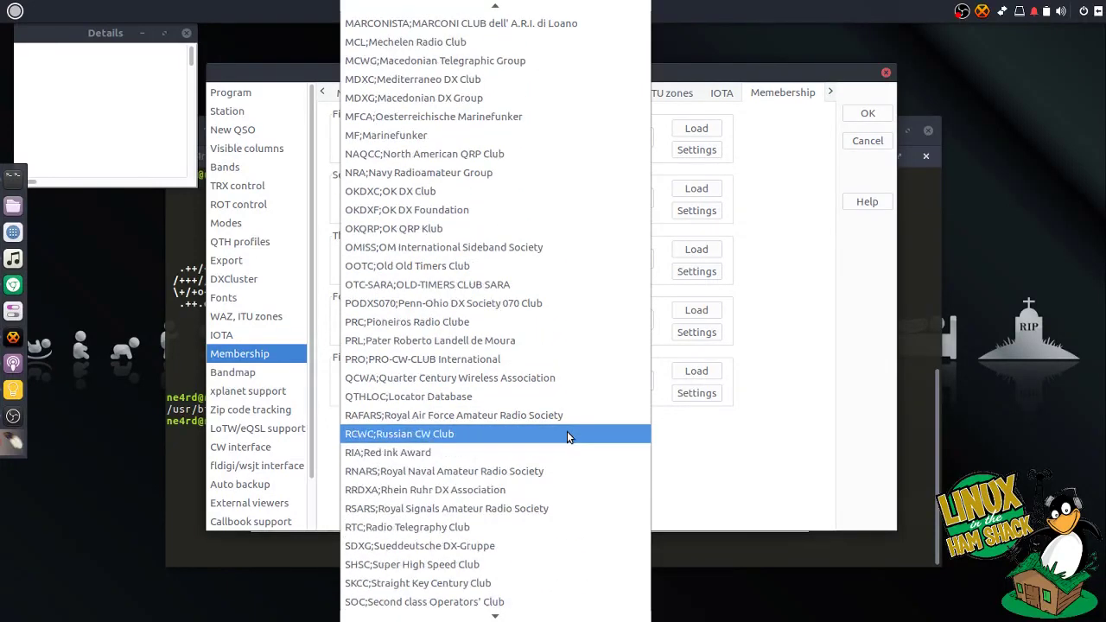
scroll(568, 434, up, 1)
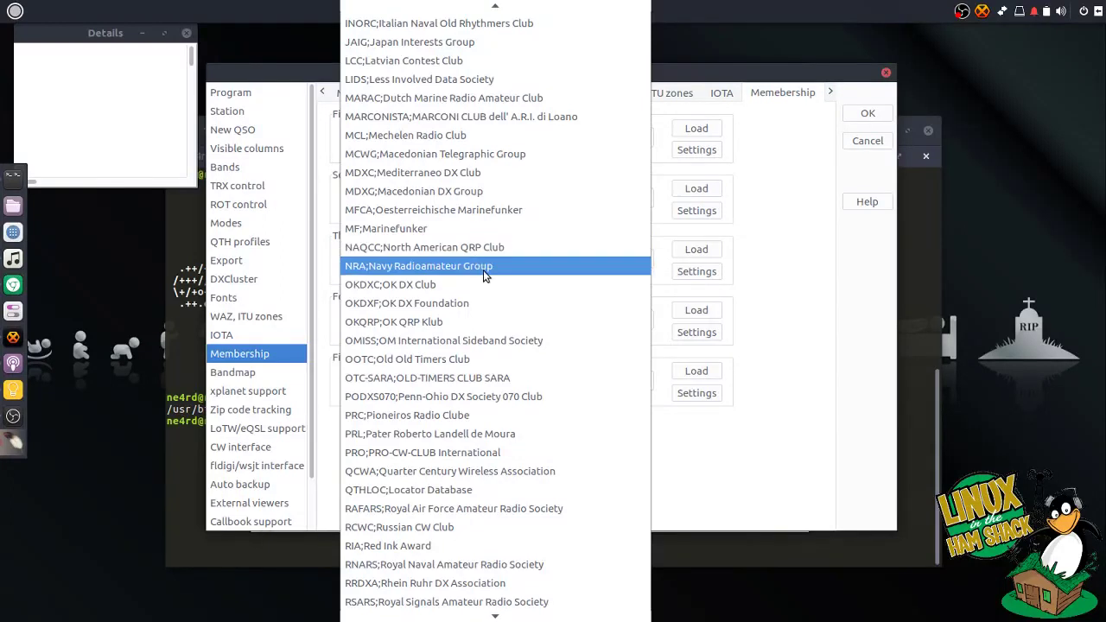
click(729, 499)
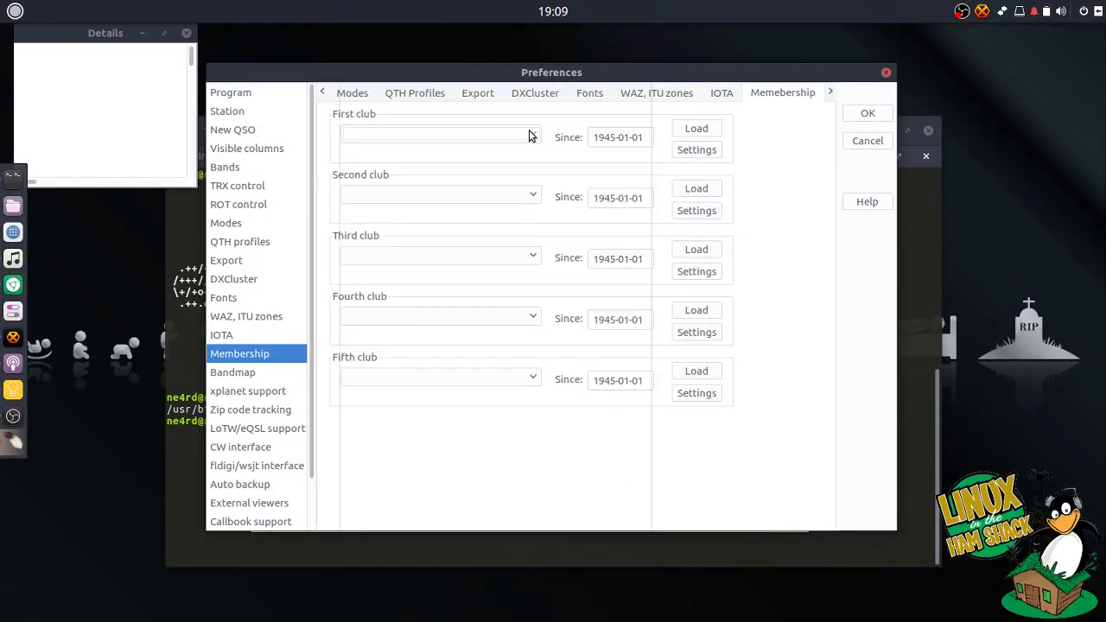
click(528, 135)
scroll(497, 448, down, 2)
scroll(498, 448, down, 8)
scroll(498, 450, down, 6)
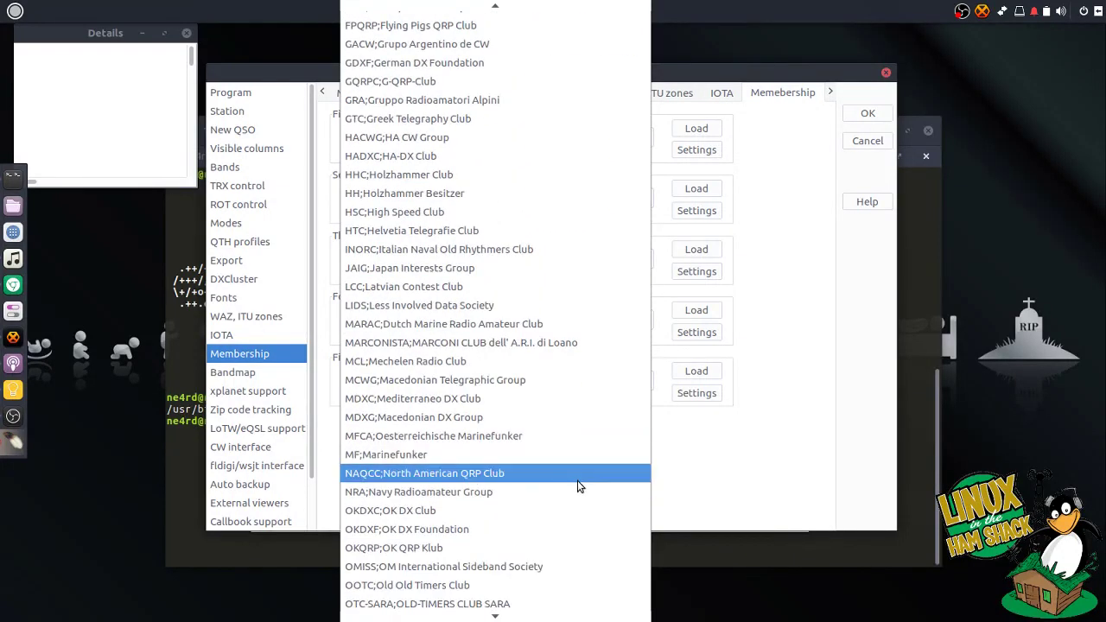
click(684, 477)
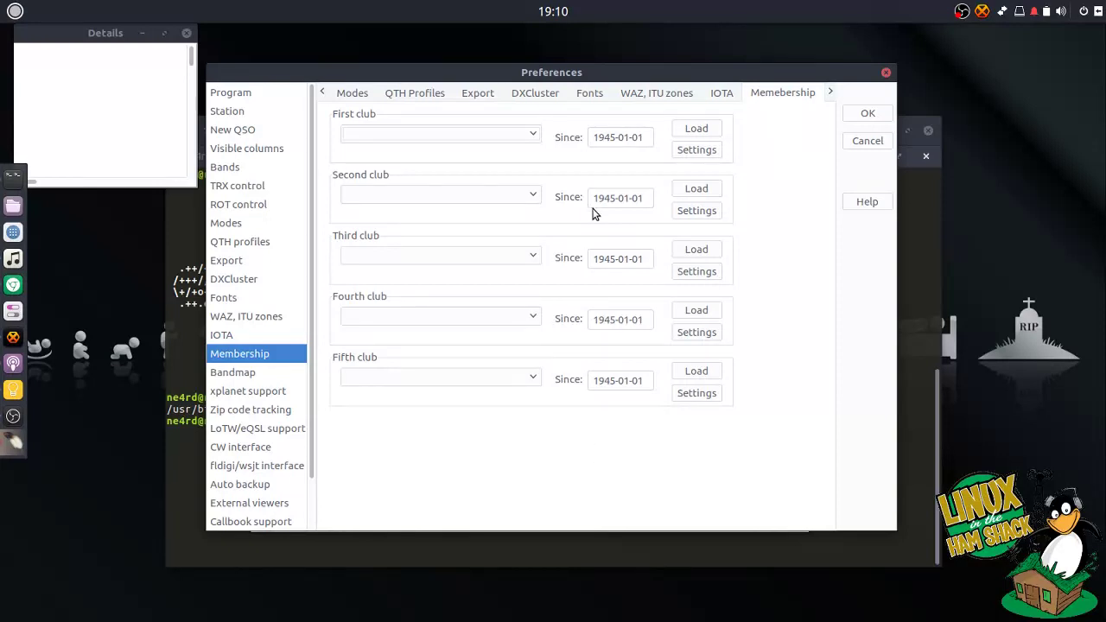
- Review the Bandmap preferences: aging after 5, 8 and 12 minutes, worked stations removed
click(265, 373)
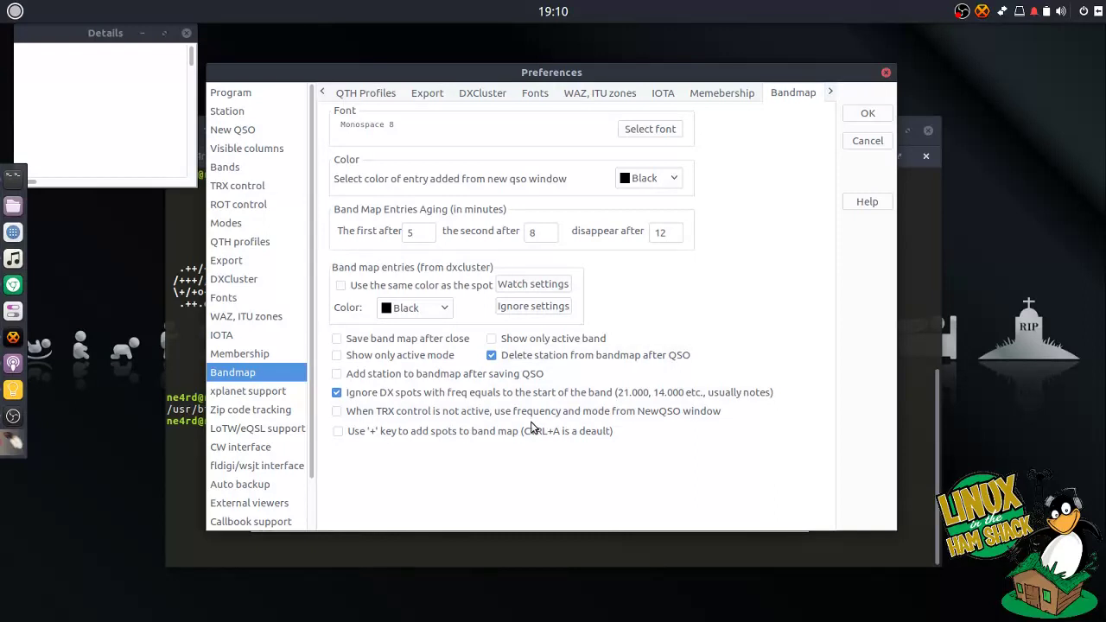
- Verify the xplanet path /usr/bin/xplanet against 'which xplanet' in the terminal
click(273, 396)
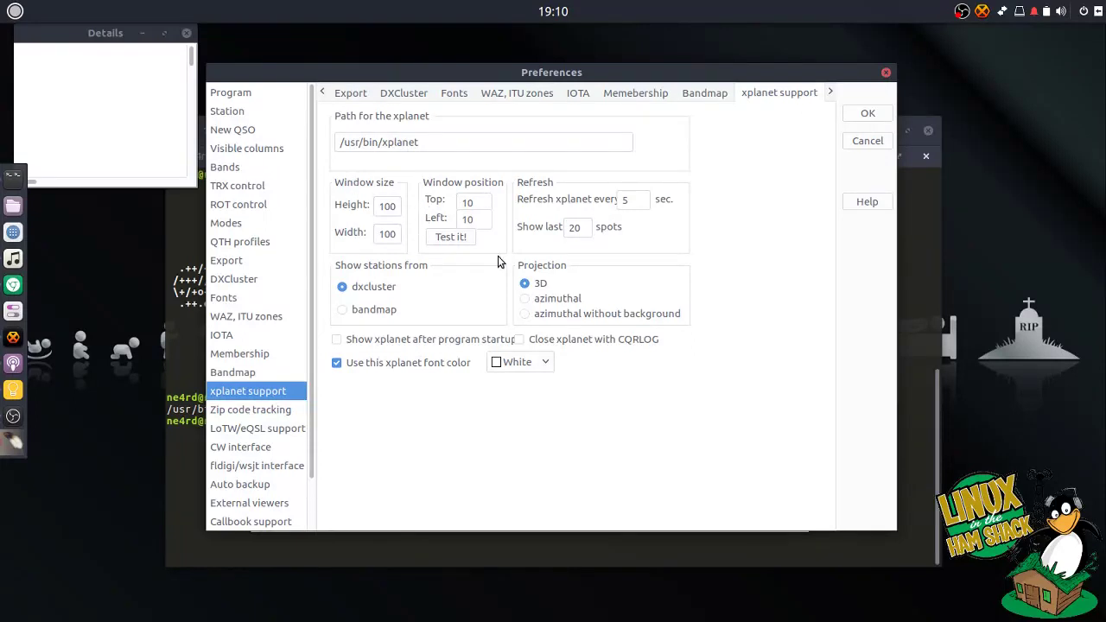
click(433, 141)
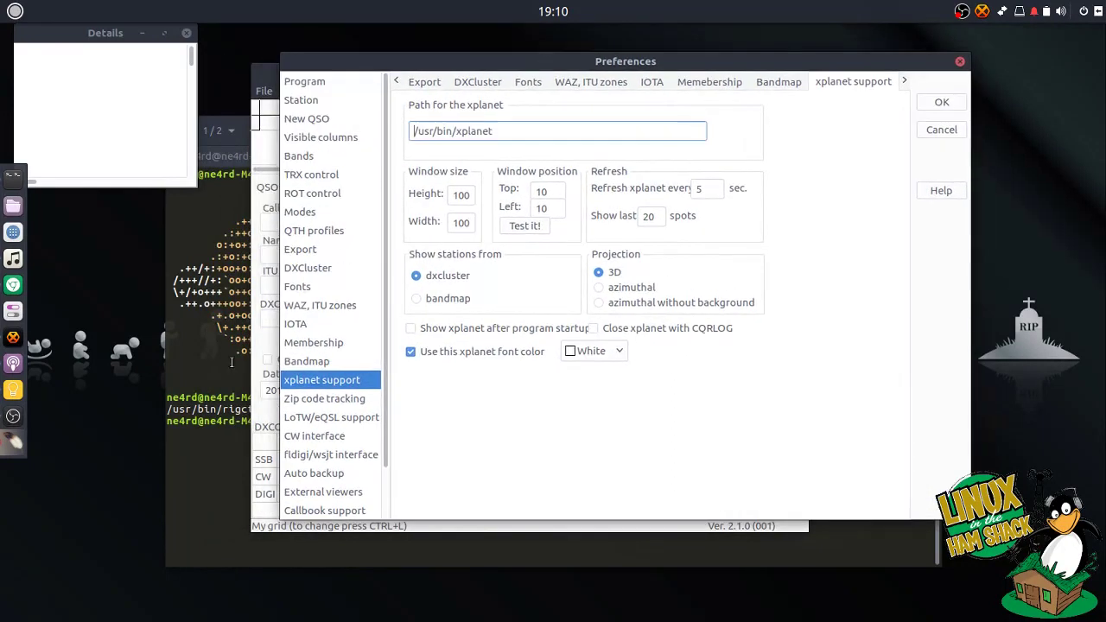
click(244, 344)
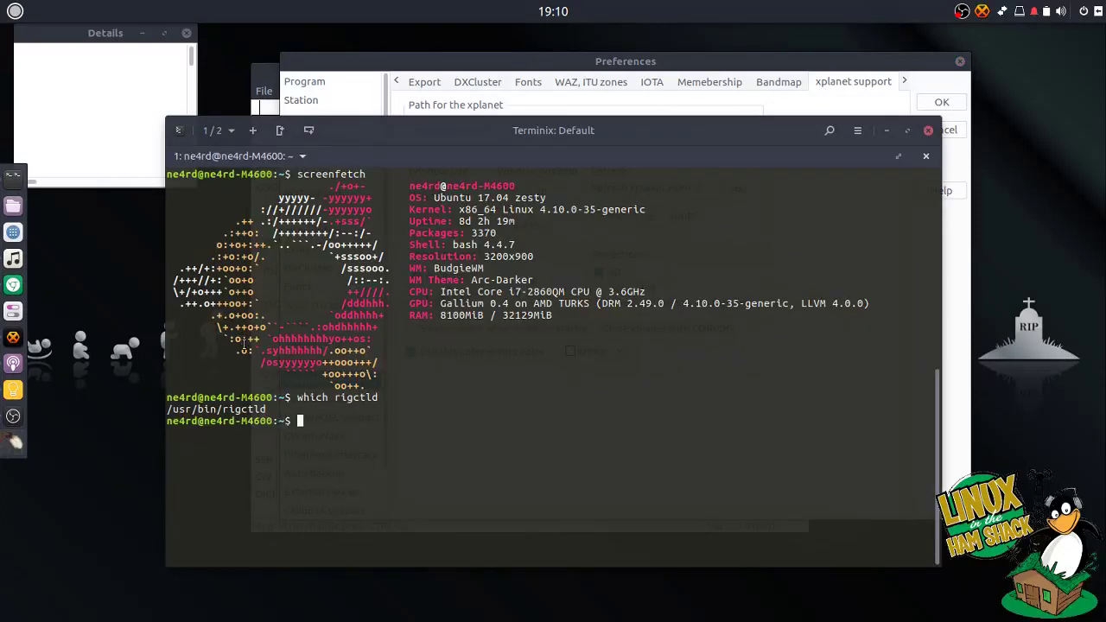
text(which xplanet)
key(Return)
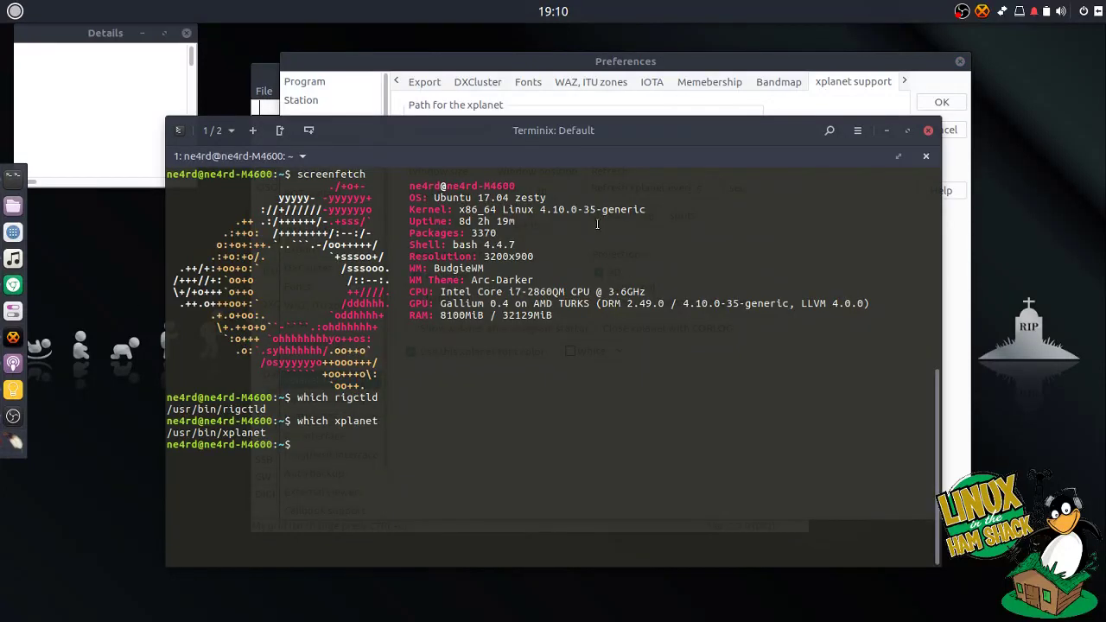
click(692, 64)
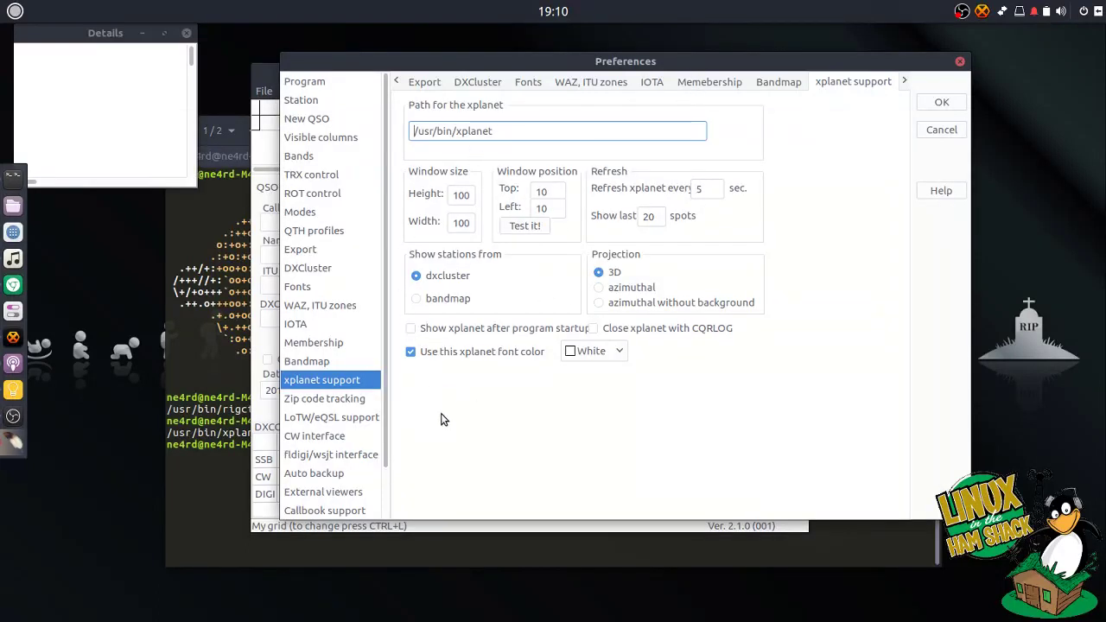
- Enter the ARRL LoTW user name and password on the LoTW/eQSL support page
click(355, 402)
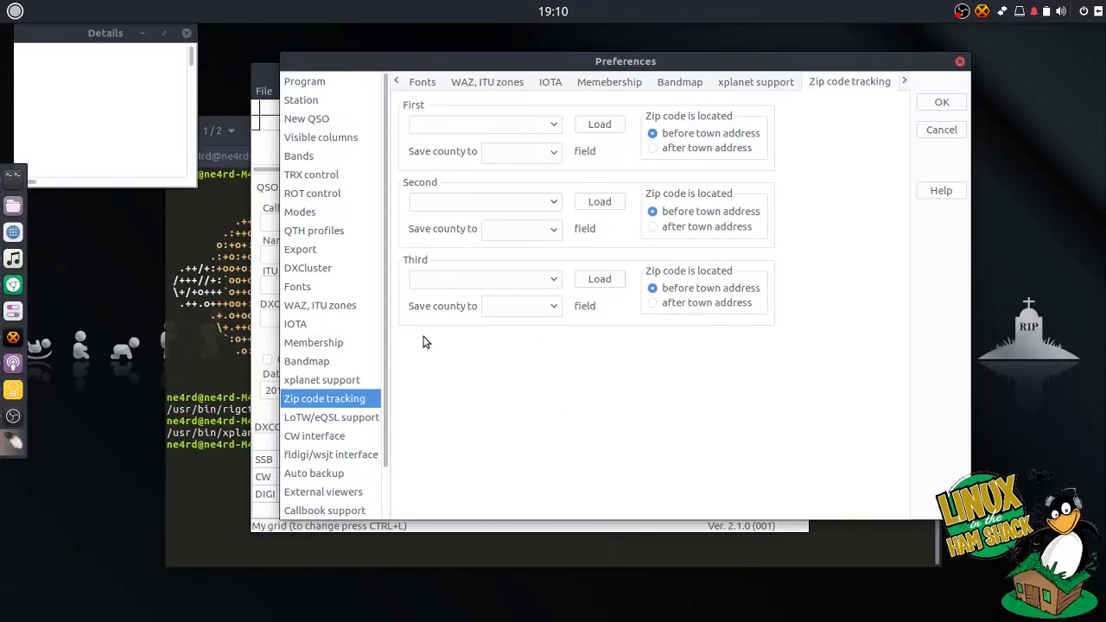
click(331, 420)
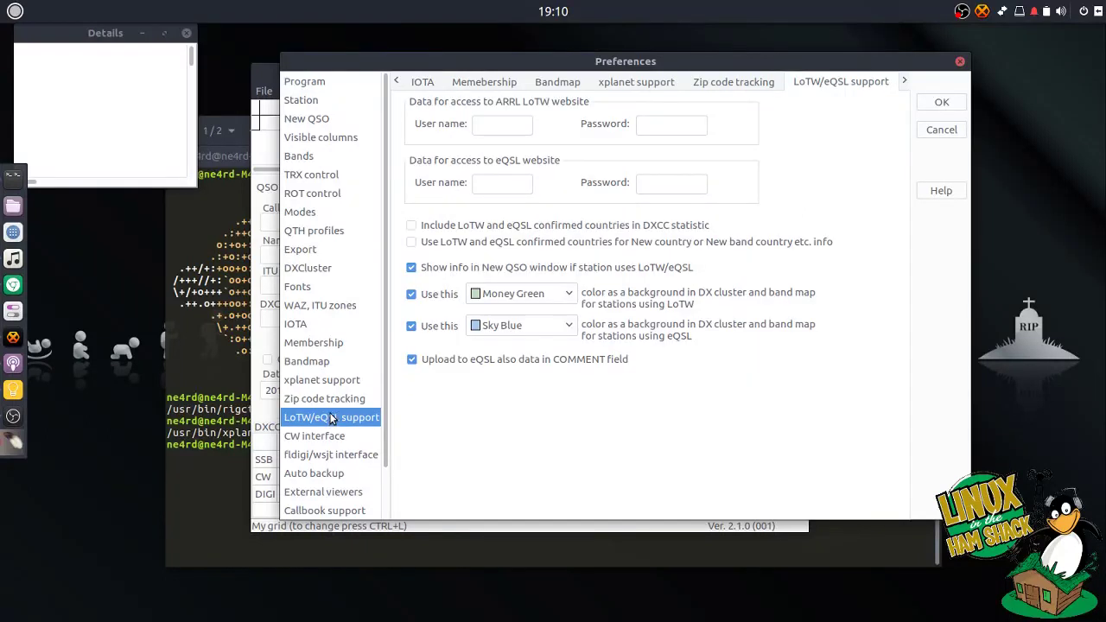
click(510, 128)
text(ne4rd)
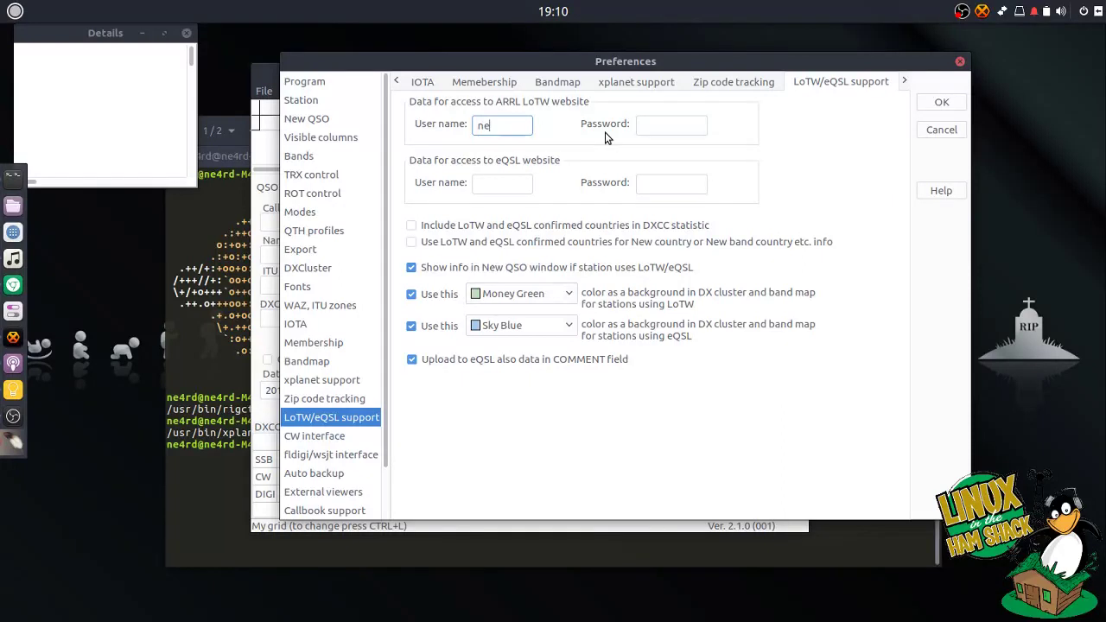
key(Tab)
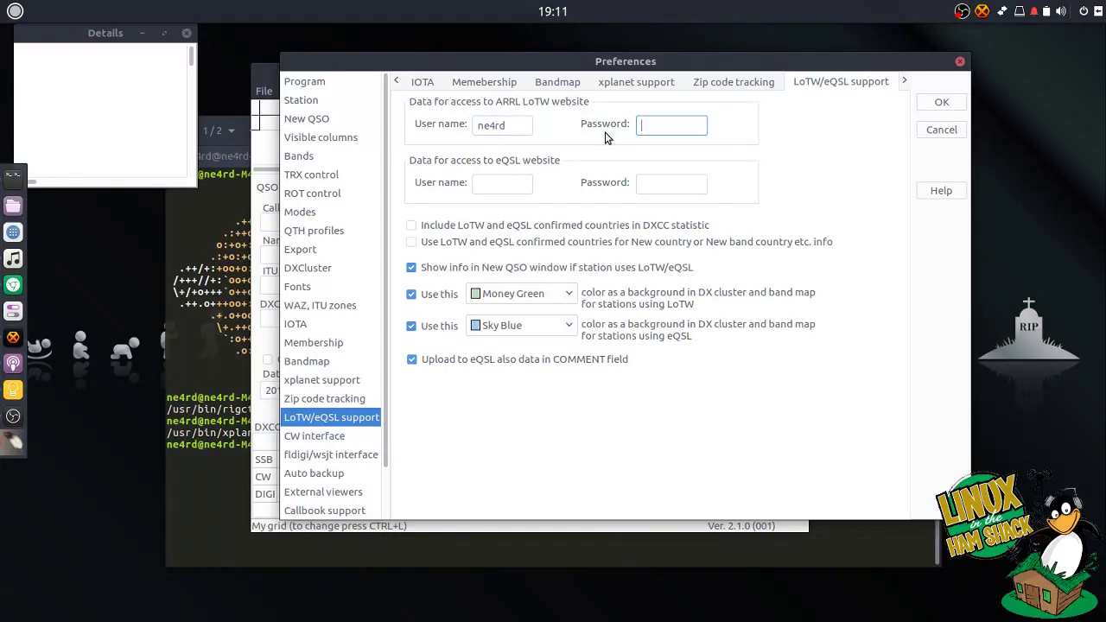
text(******)
key(Tab)
- Enter the eQSL login and use confirmed countries for DXCC statistics and new-country info
click(519, 185)
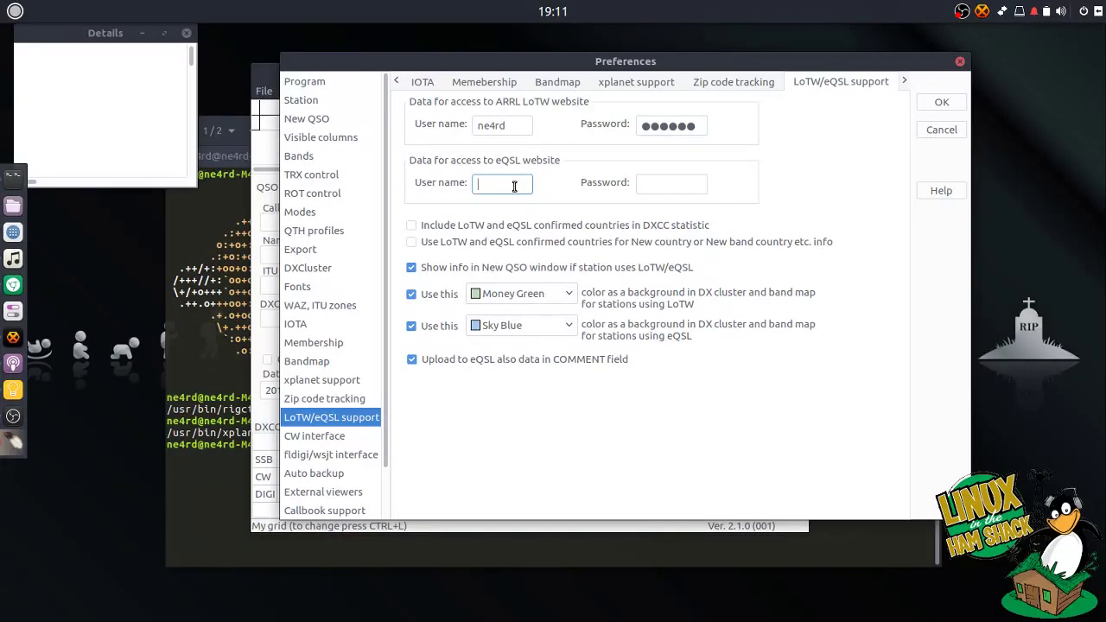
text(NE4RD)
key(Tab)
text(*******)
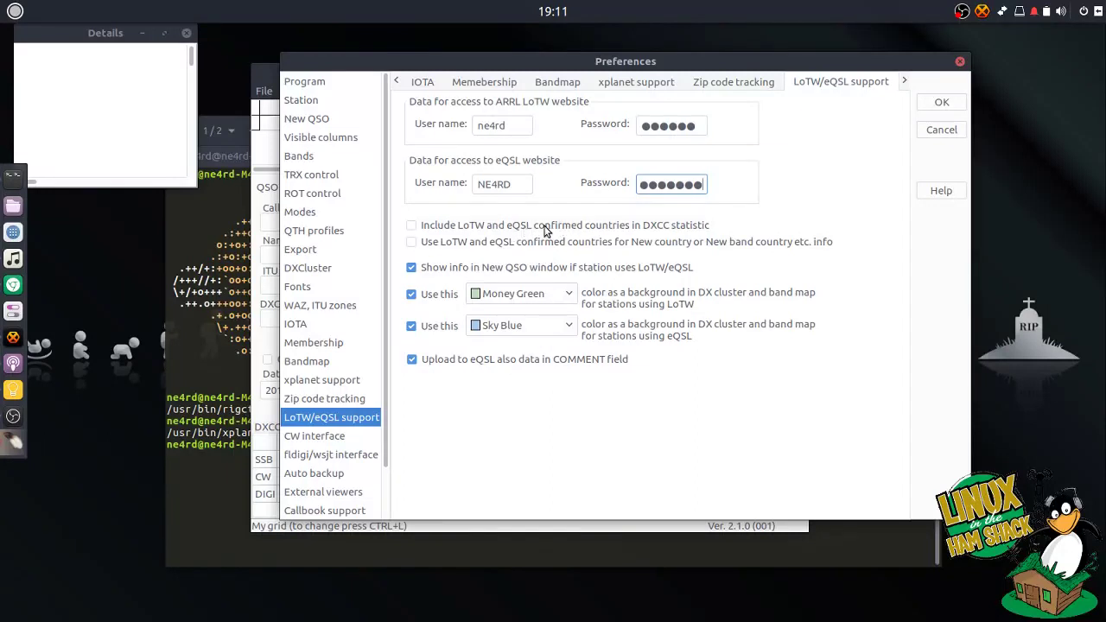
click(436, 230)
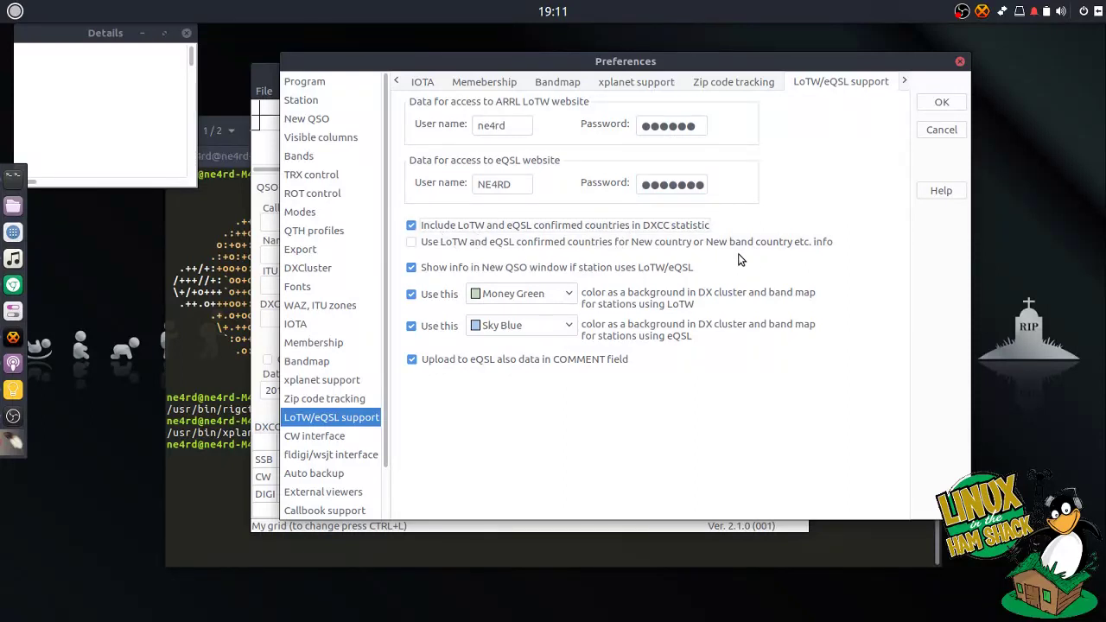
click(505, 244)
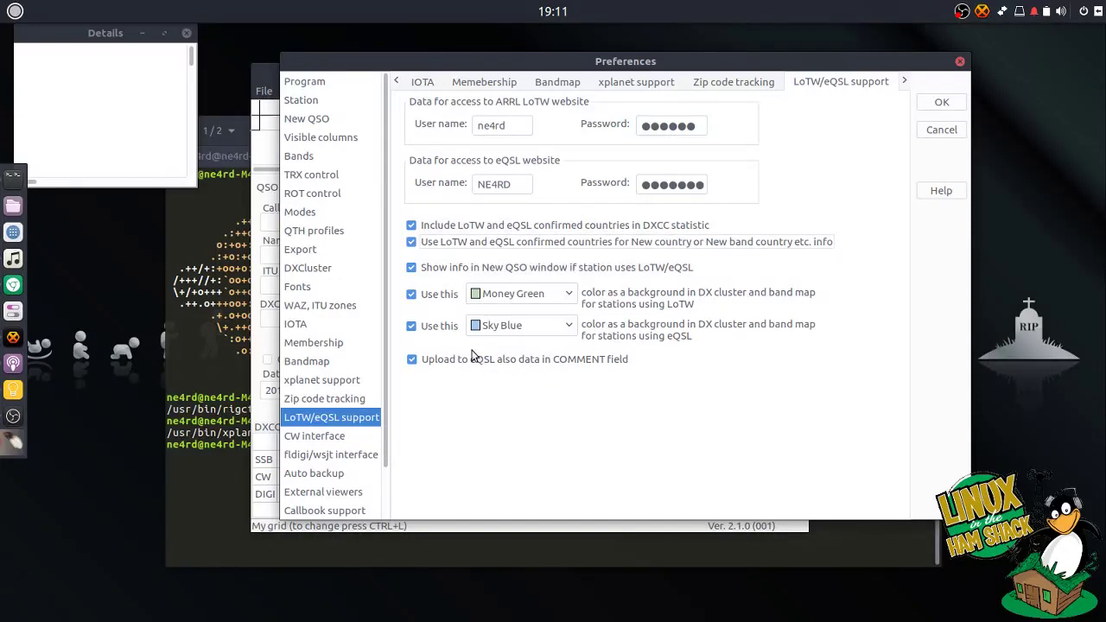
- Change the CW interface type from WinKeyer USB to None
click(359, 439)
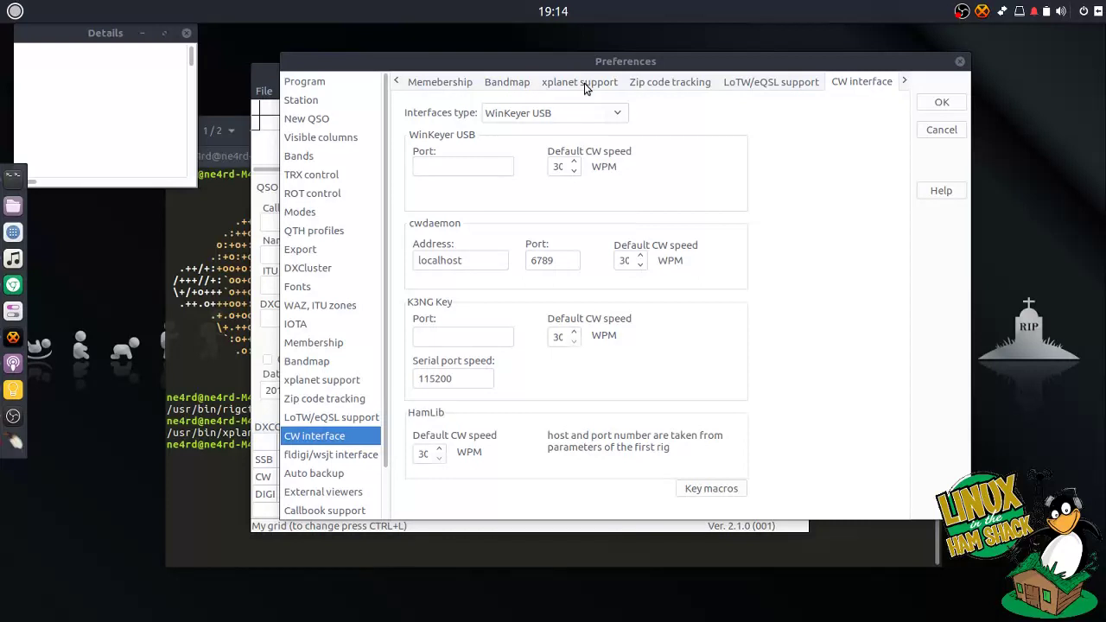
click(619, 116)
click(591, 131)
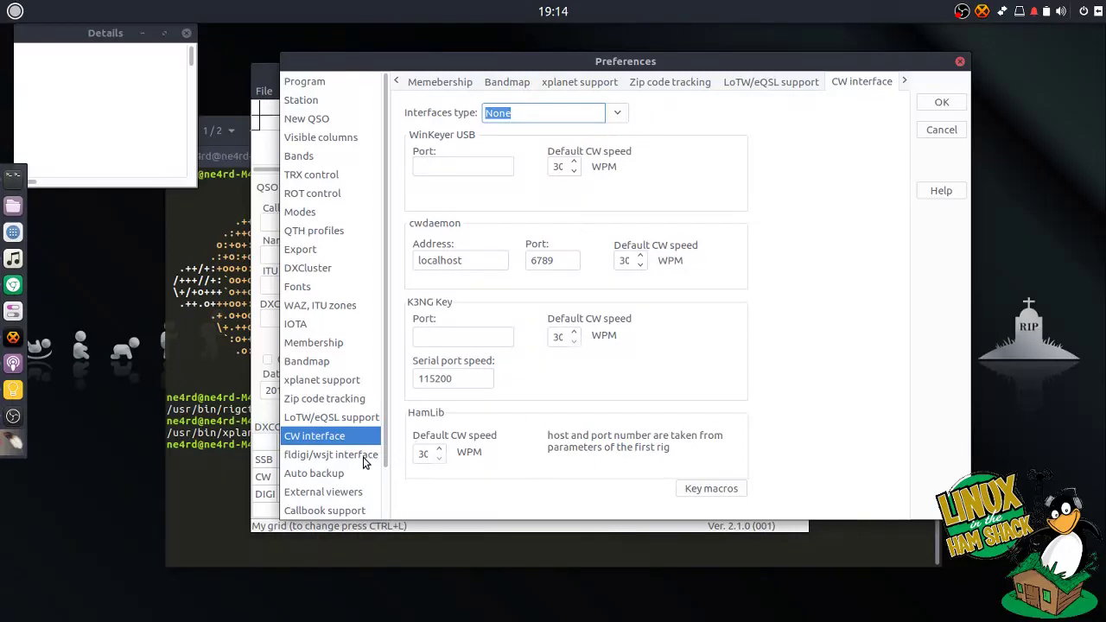
- Start fldigi in Remote mode, with path /usr/bin/fldigi taken from 'which fldigi'
click(363, 457)
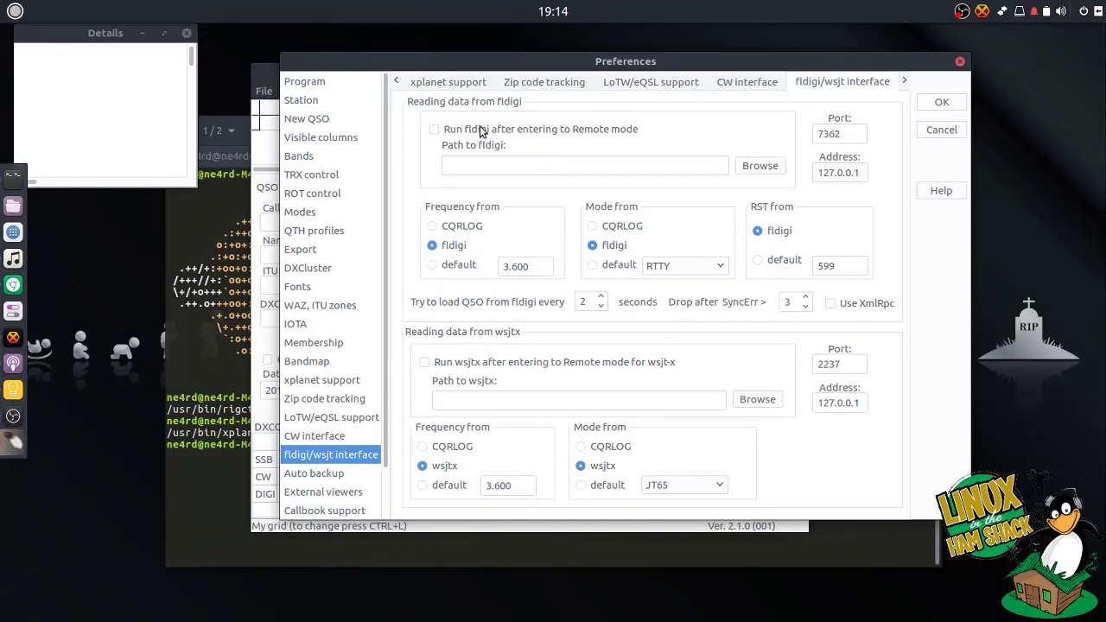
click(434, 129)
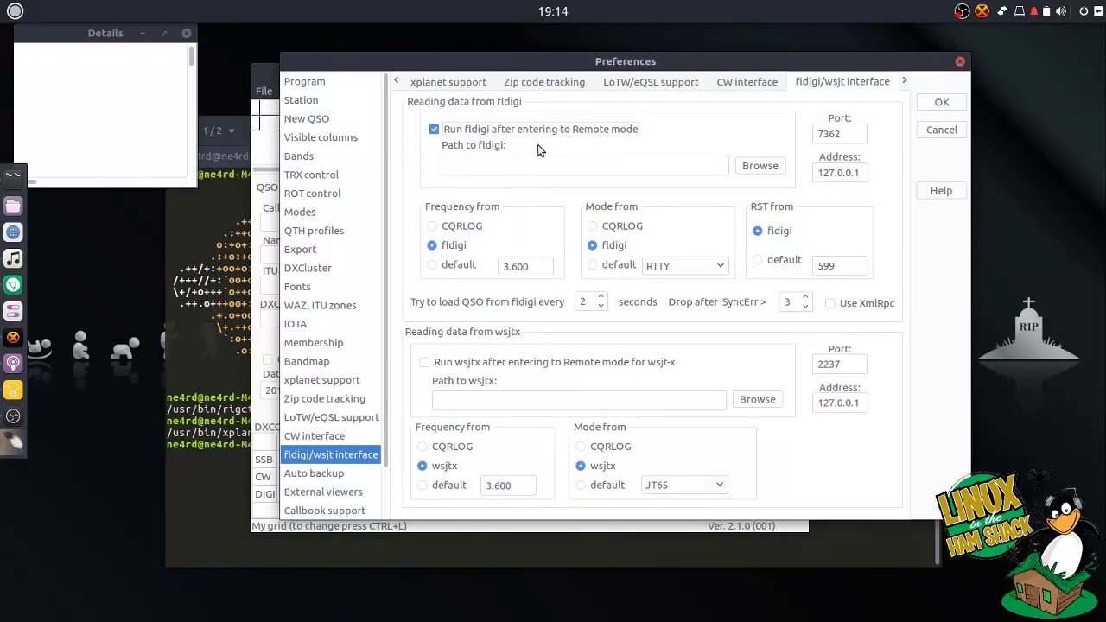
click(226, 373)
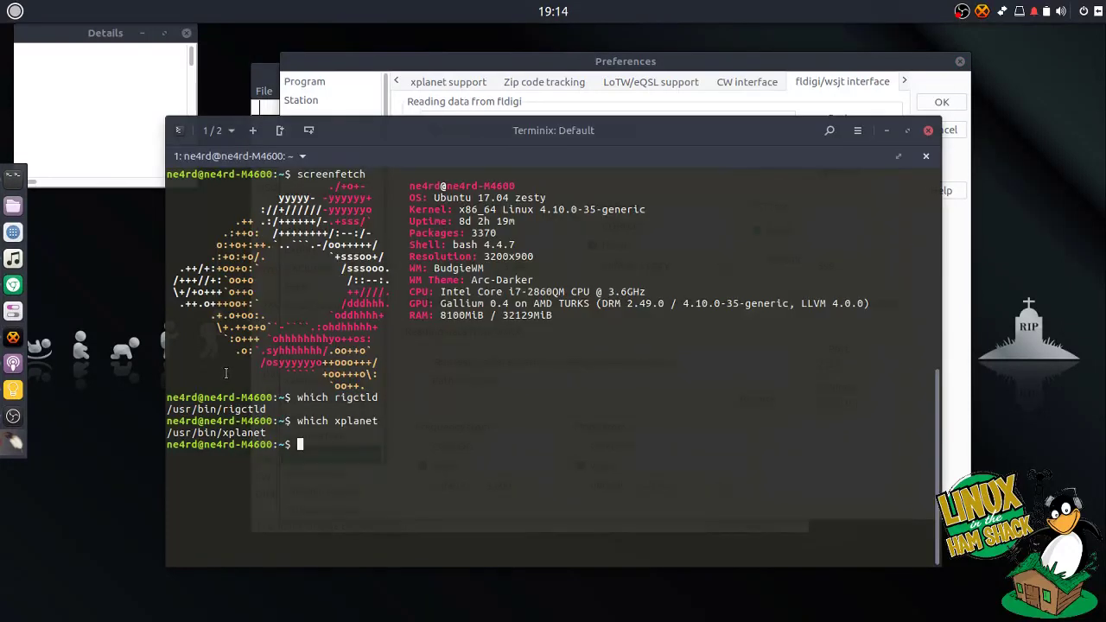
text(which fl)
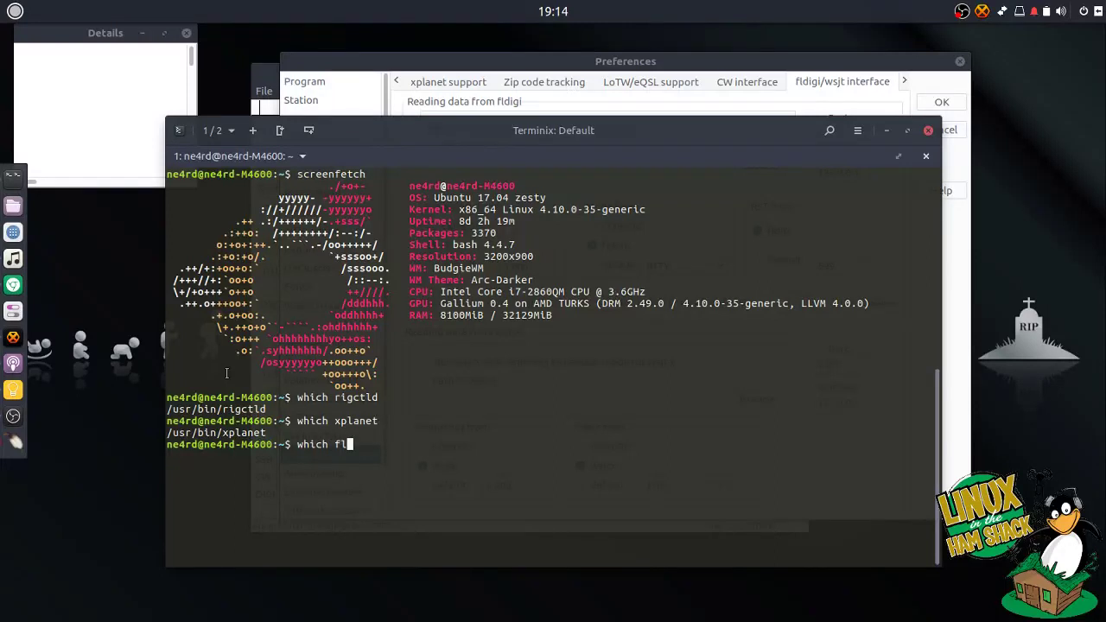
text(digi)
key(Return)
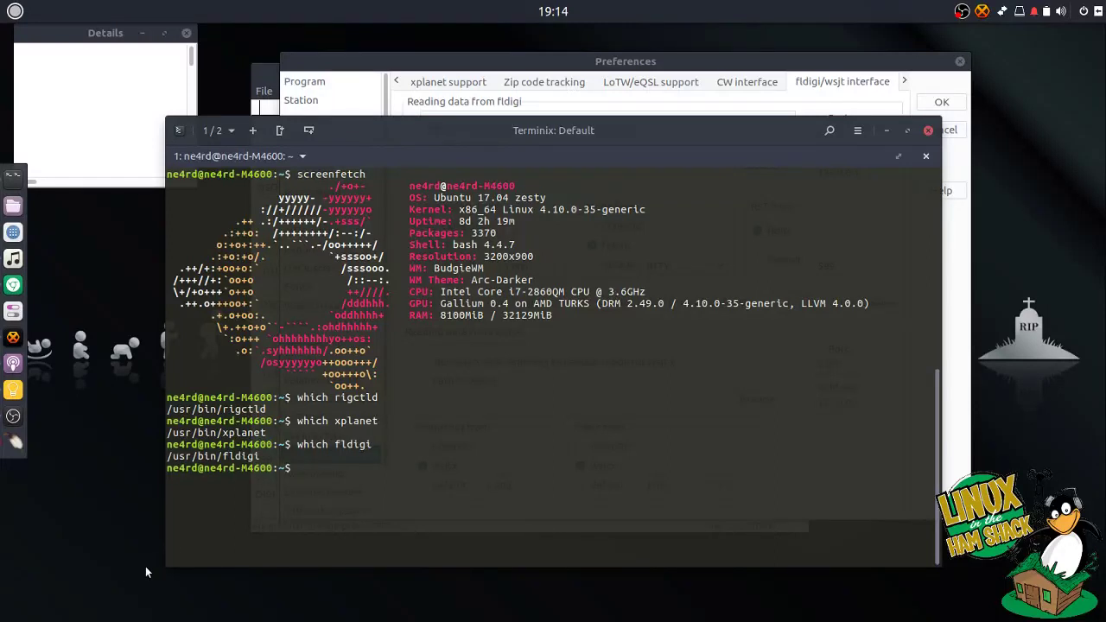
double_click(229, 457)
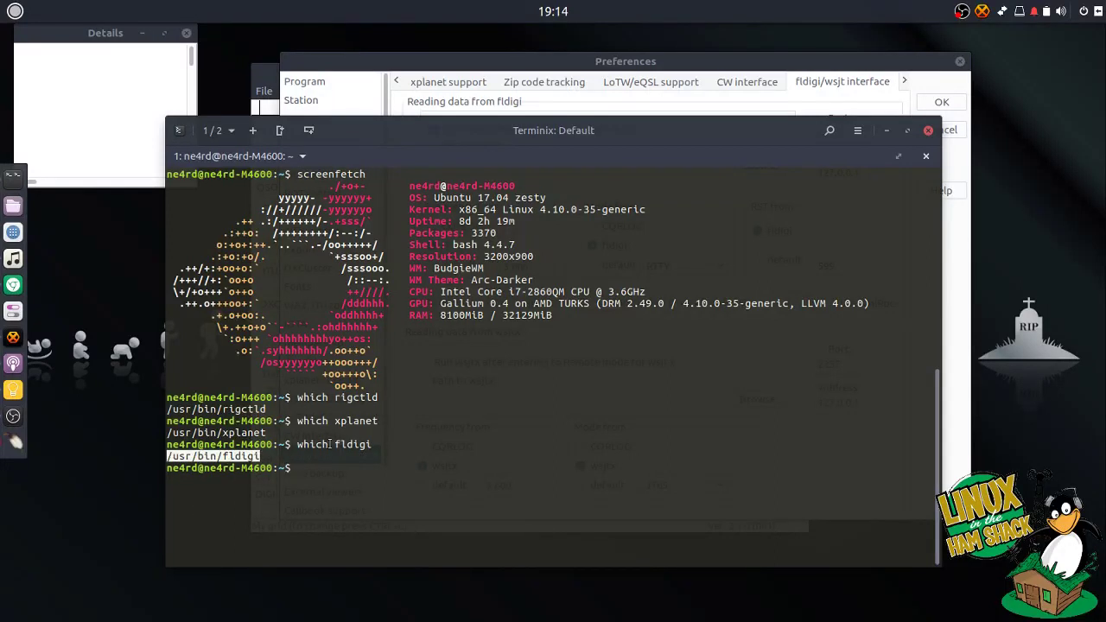
click(666, 67)
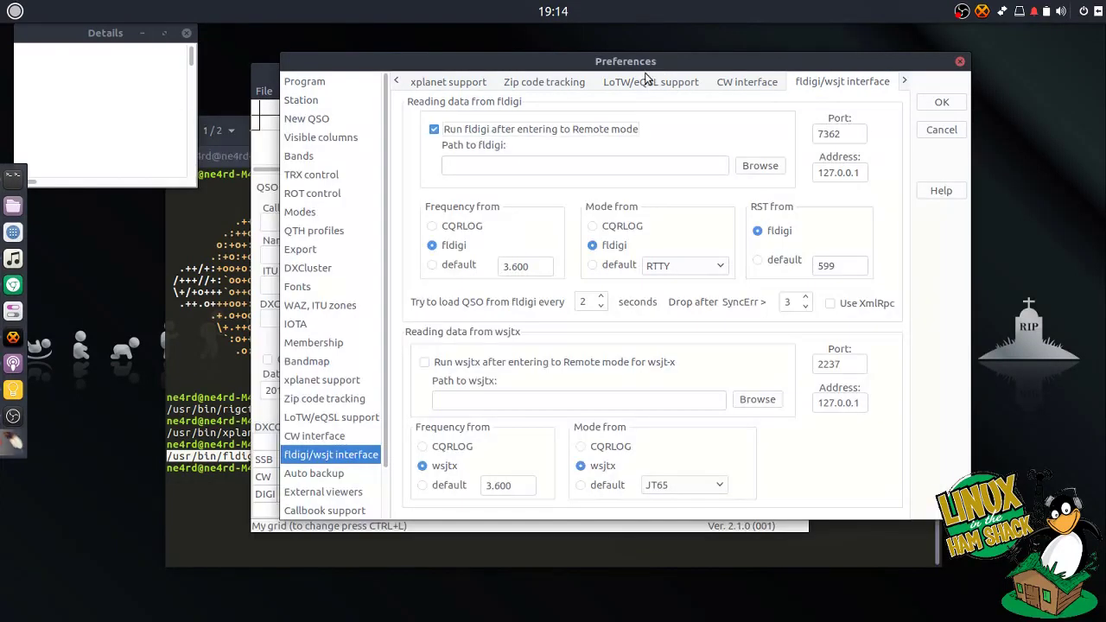
middle_click(571, 164)
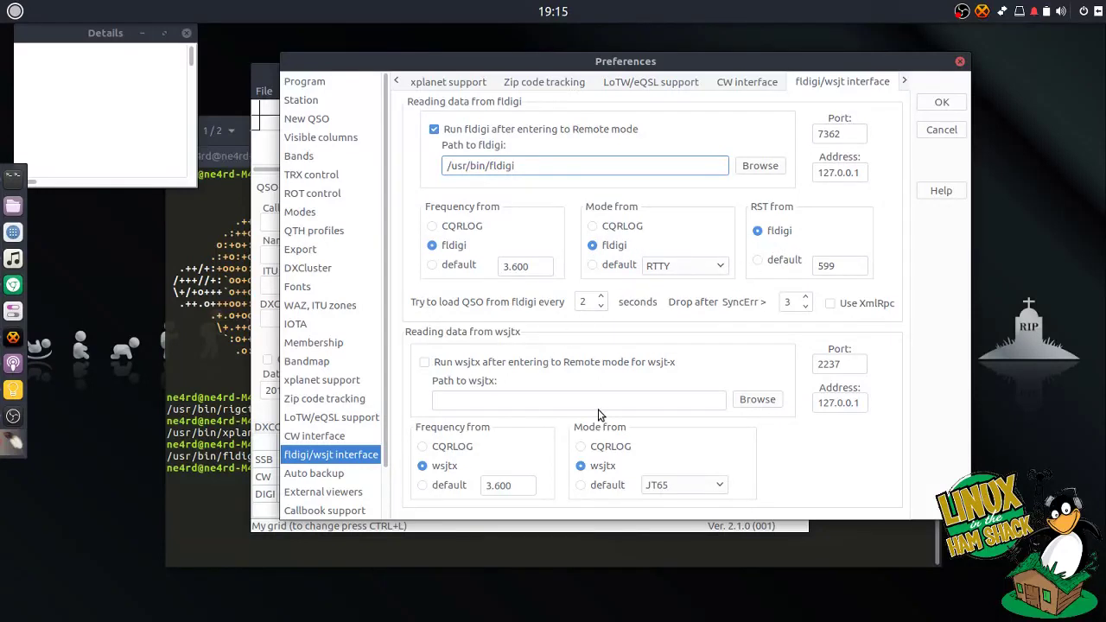
- Run wsjtx in Remote mode with path /usr/bin/wsjtx found via 'which wsjtx'
click(424, 363)
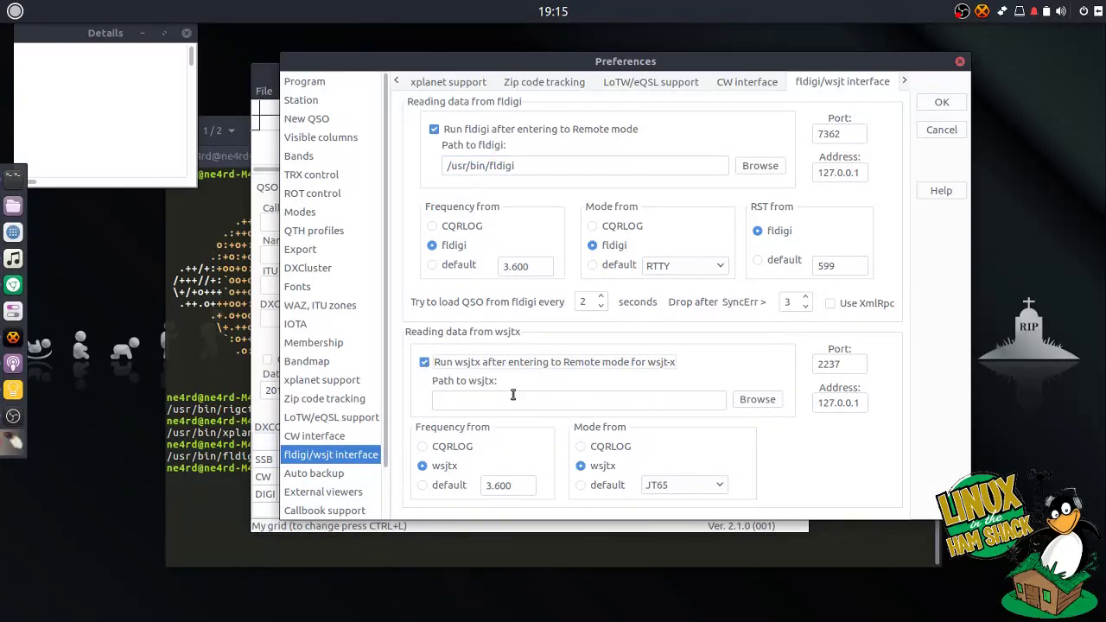
click(229, 471)
text(which wsj)
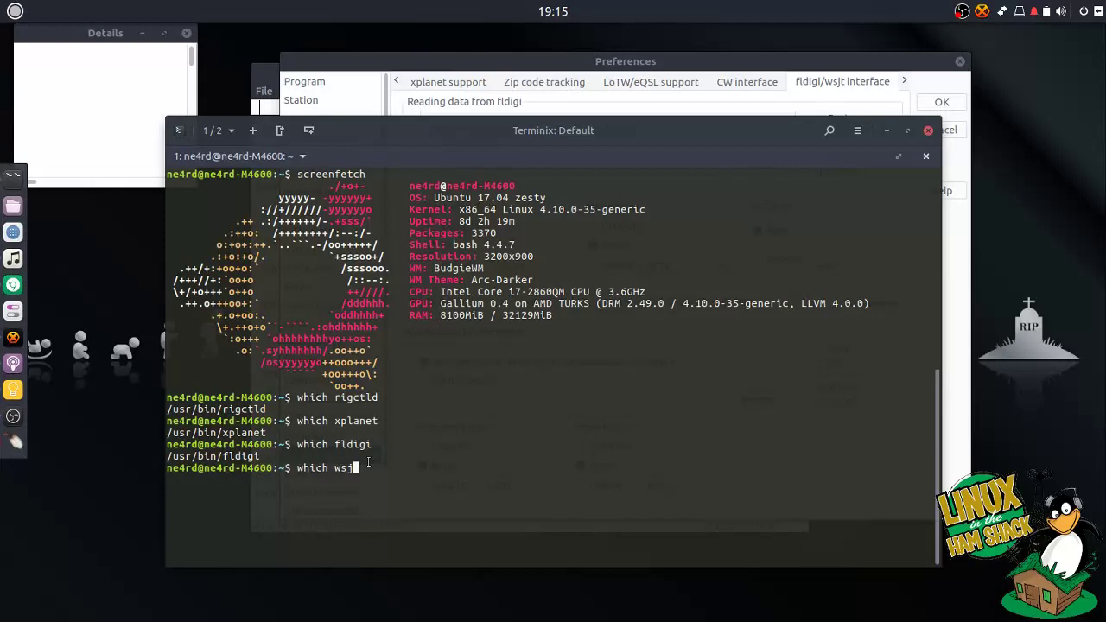
text(tx)
key(Return)
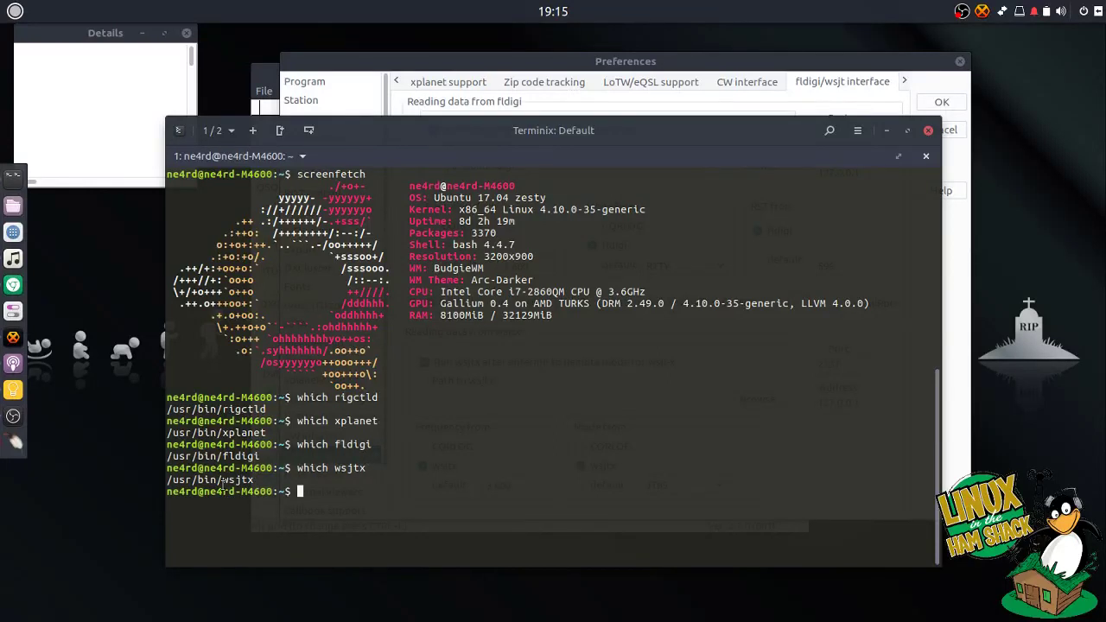
double_click(221, 481)
click(643, 64)
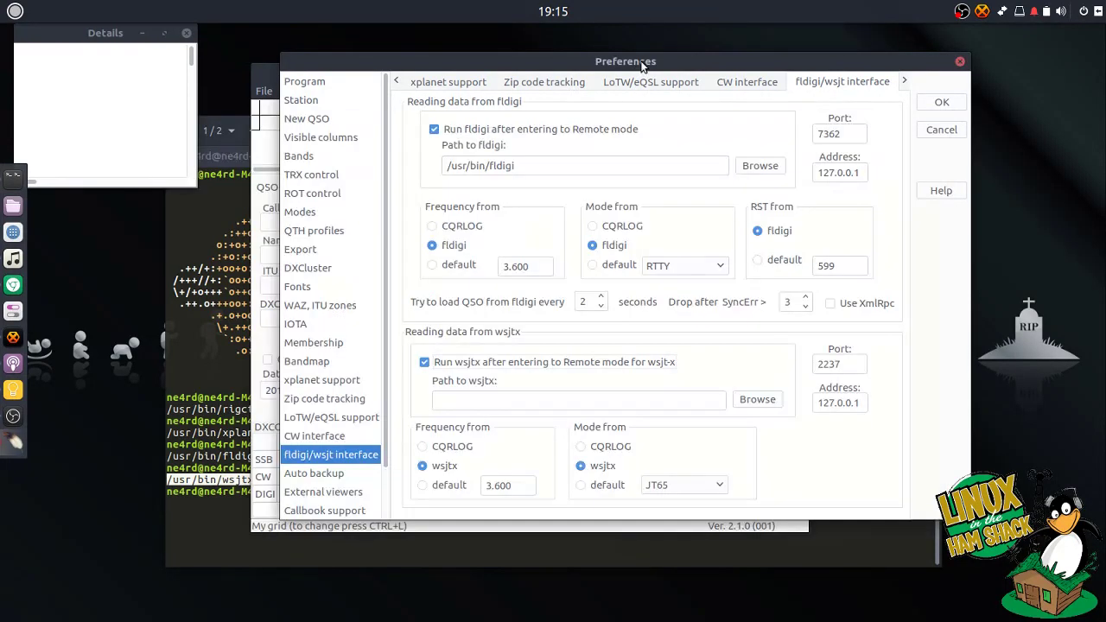
middle_click(527, 401)
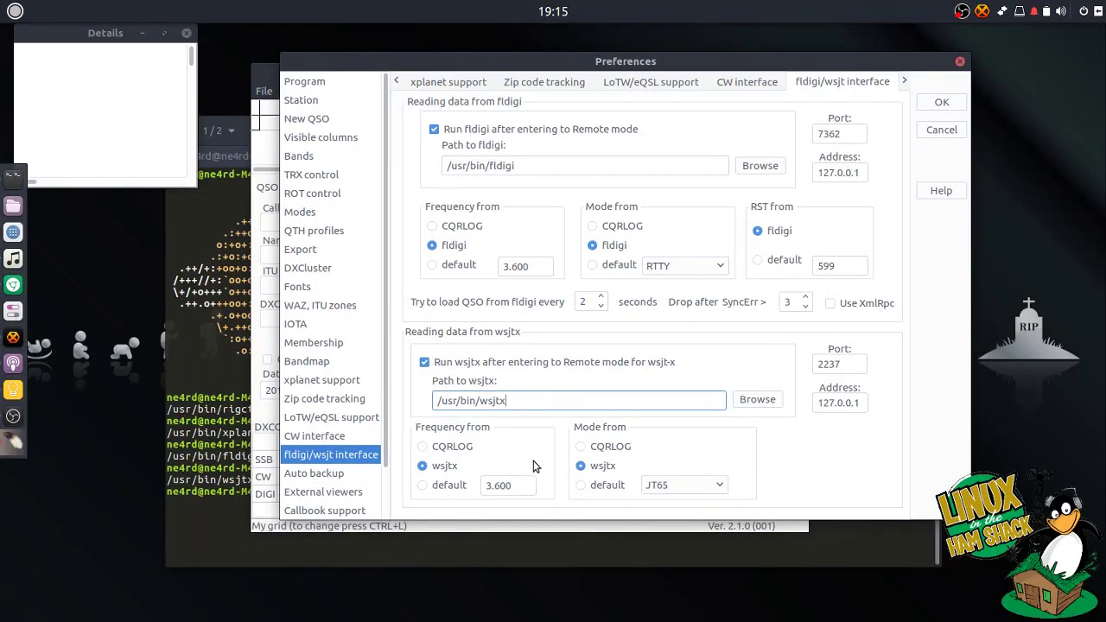
click(346, 478)
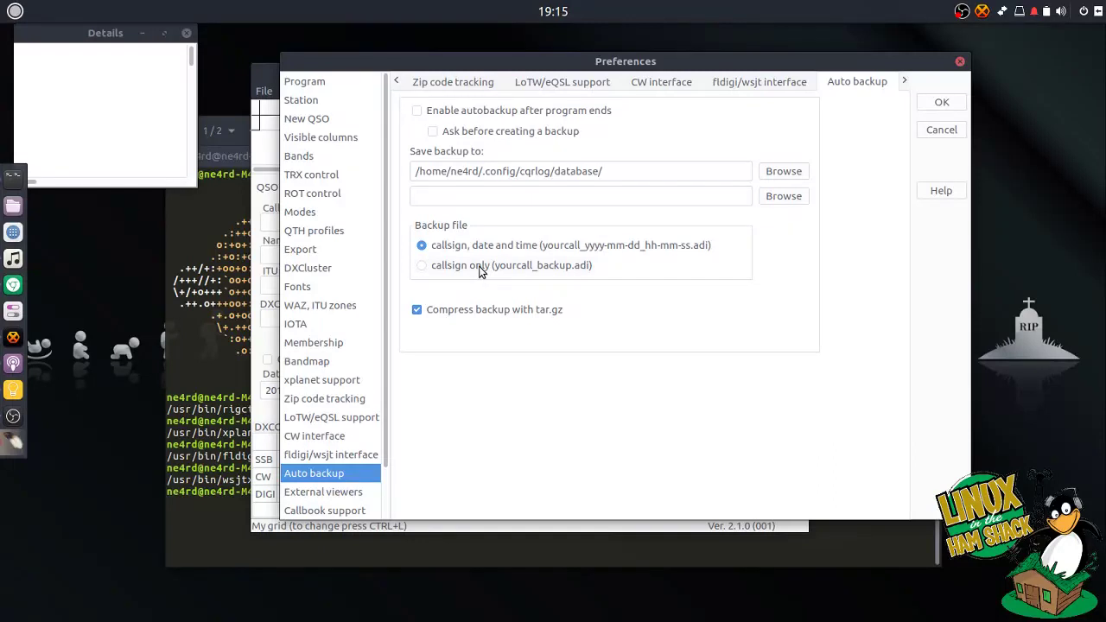
- Enable autobackup after program ends, leaving 'Ask before creating a backup' unticked
click(422, 112)
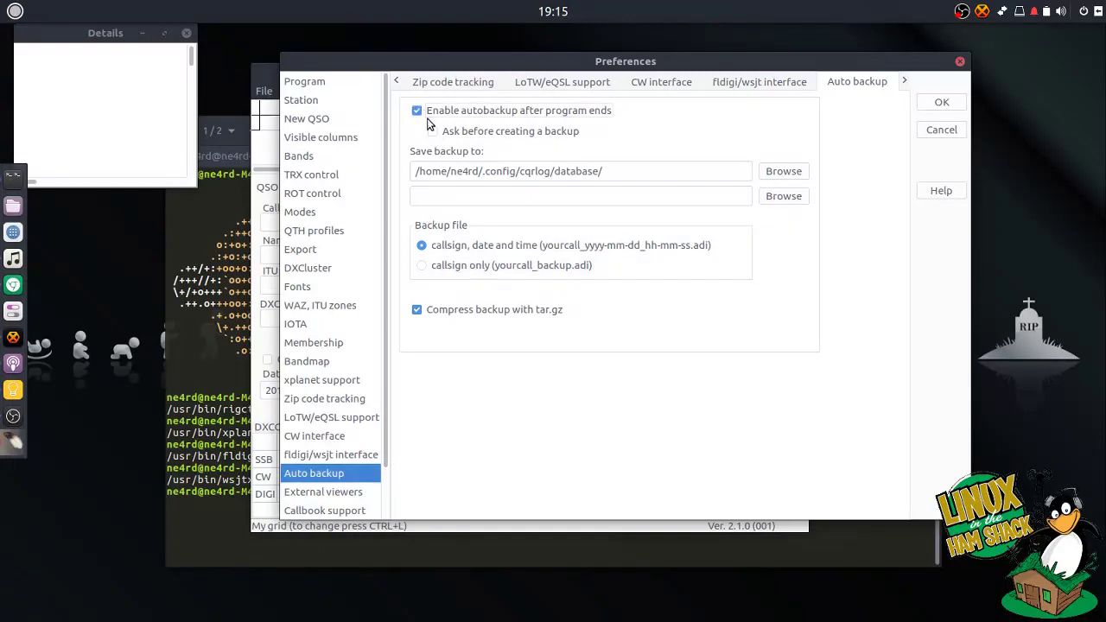
click(432, 131)
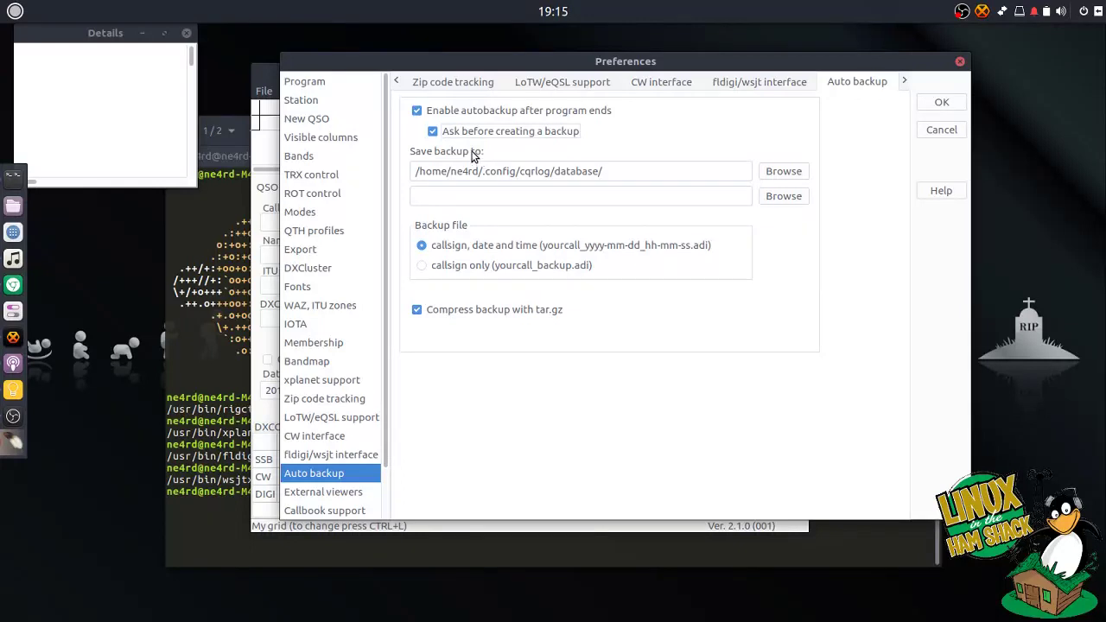
click(448, 136)
- Replace firefox with google-chrome as the HTML files external viewer
click(357, 492)
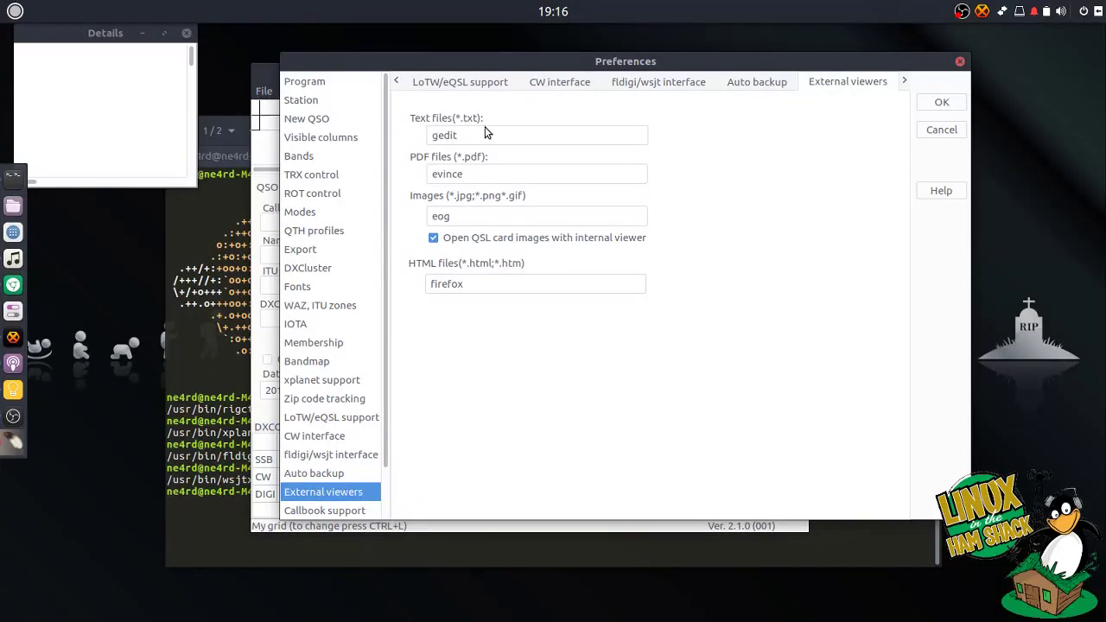
double_click(486, 281)
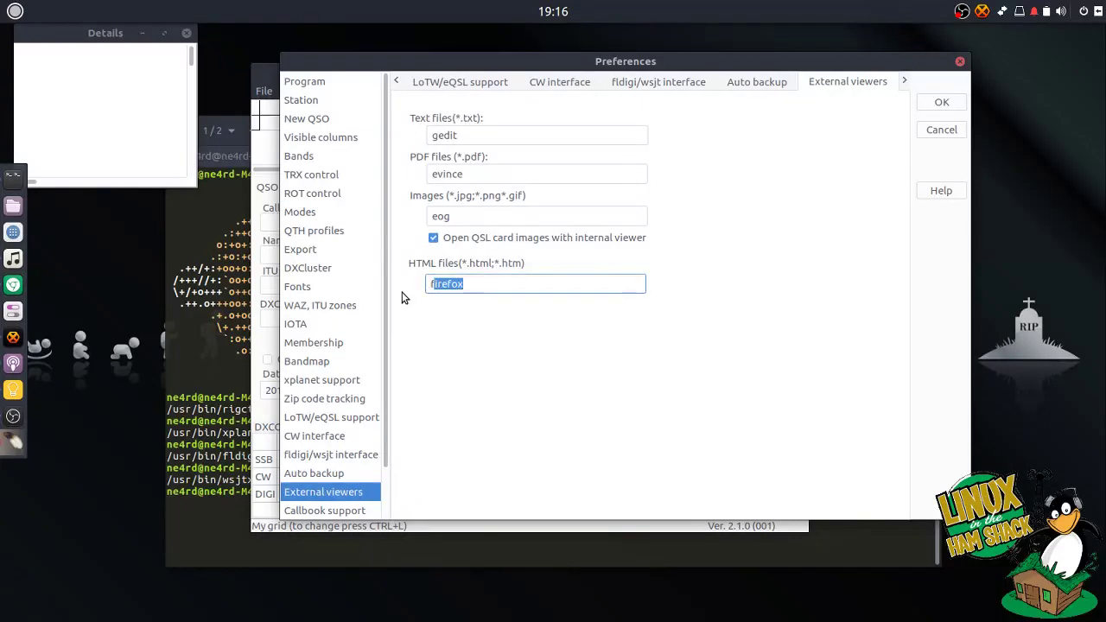
drag(476, 284, 400, 286)
text(google-chrome)
scroll(386, 366, down, 2)
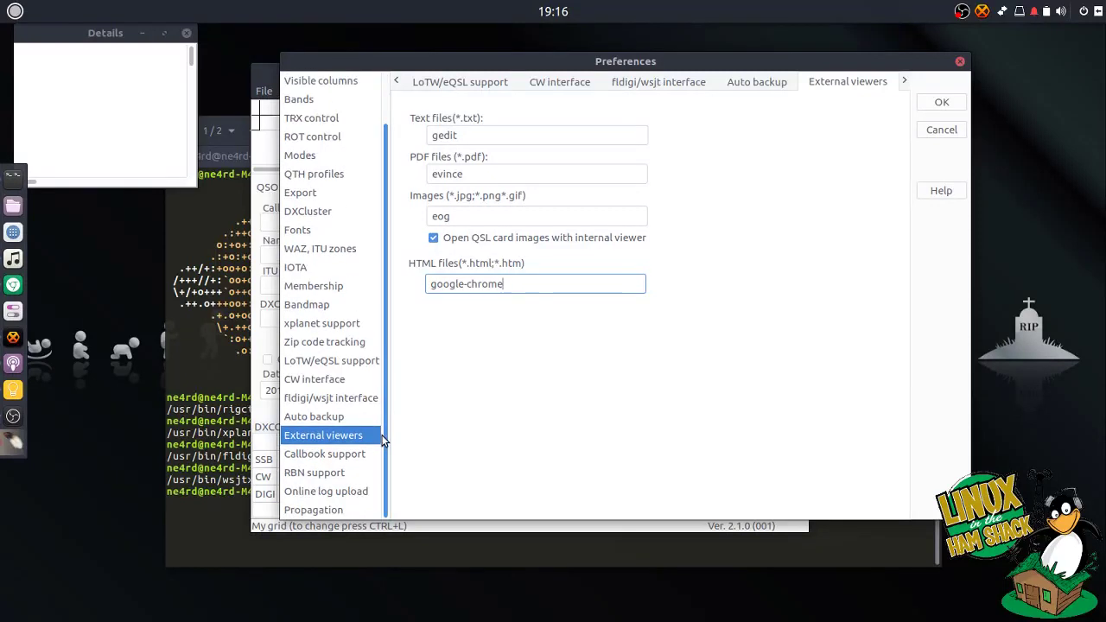
click(361, 456)
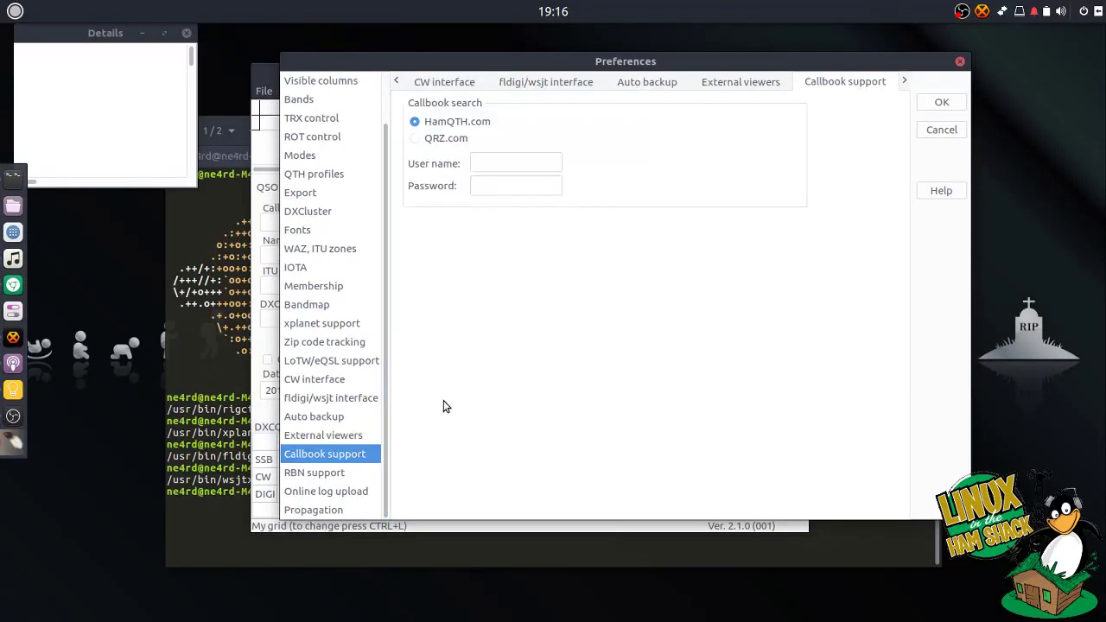
- Enter your callsign as the HamQTH callbook user name and type the account password
click(517, 162)
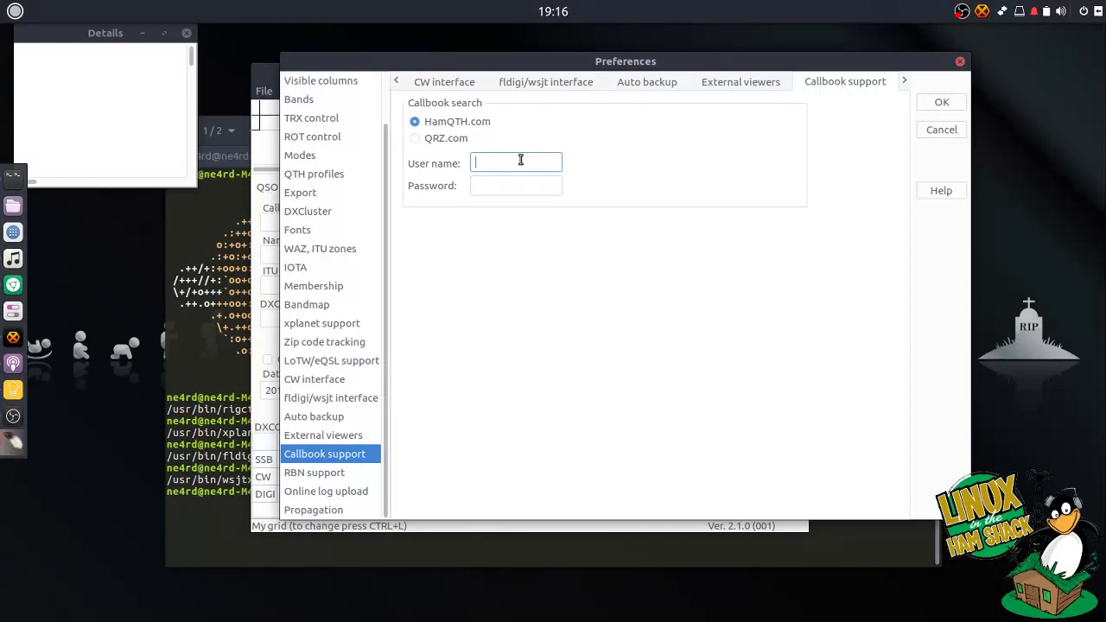
text(NE4RD)
key(Tab)
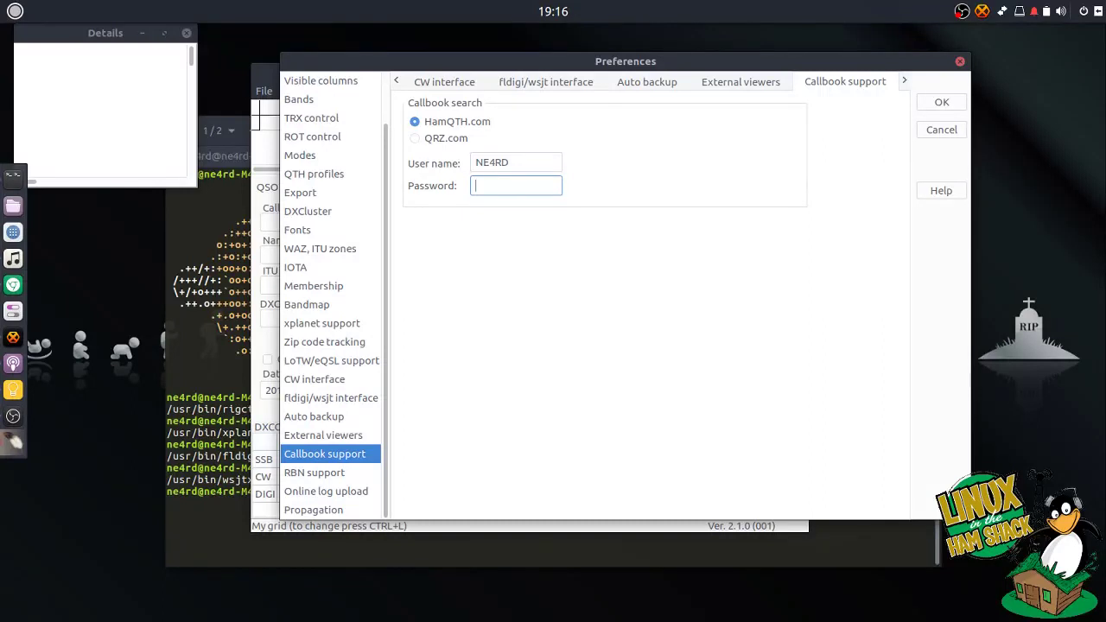
text(**********)
- Set your callsign as the RBN login and watched callsign, and enable auto connect after opening the log
click(337, 475)
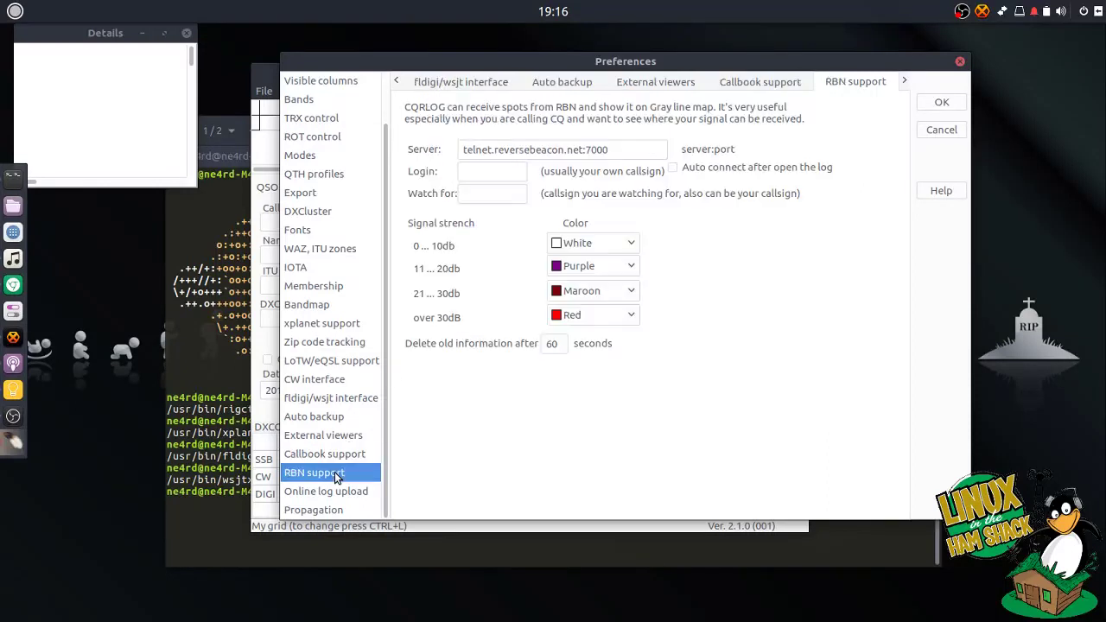
click(496, 183)
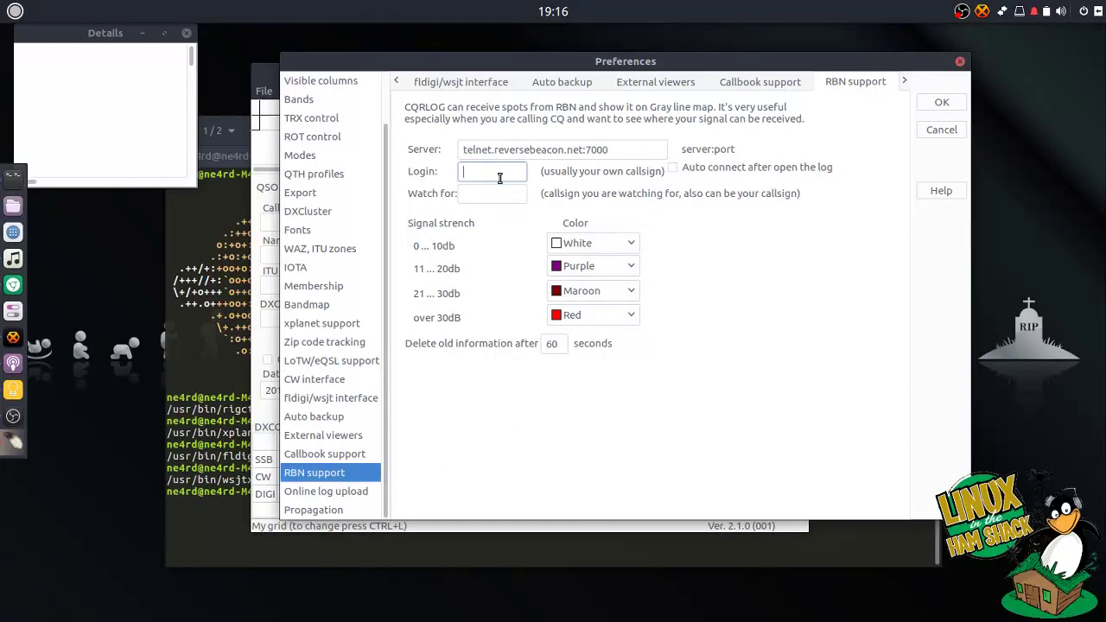
text(NE4RD)
click(506, 196)
text(NE4RD)
click(672, 167)
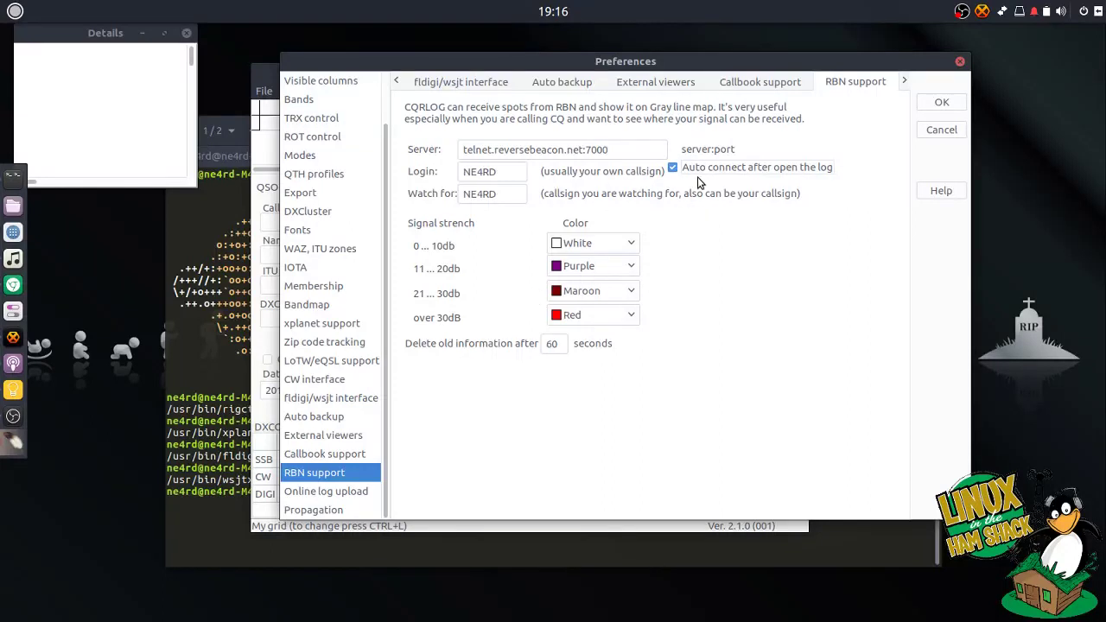
- Enable HamQTH log upload with your callsign and password, uploading QSOs immediately
click(349, 492)
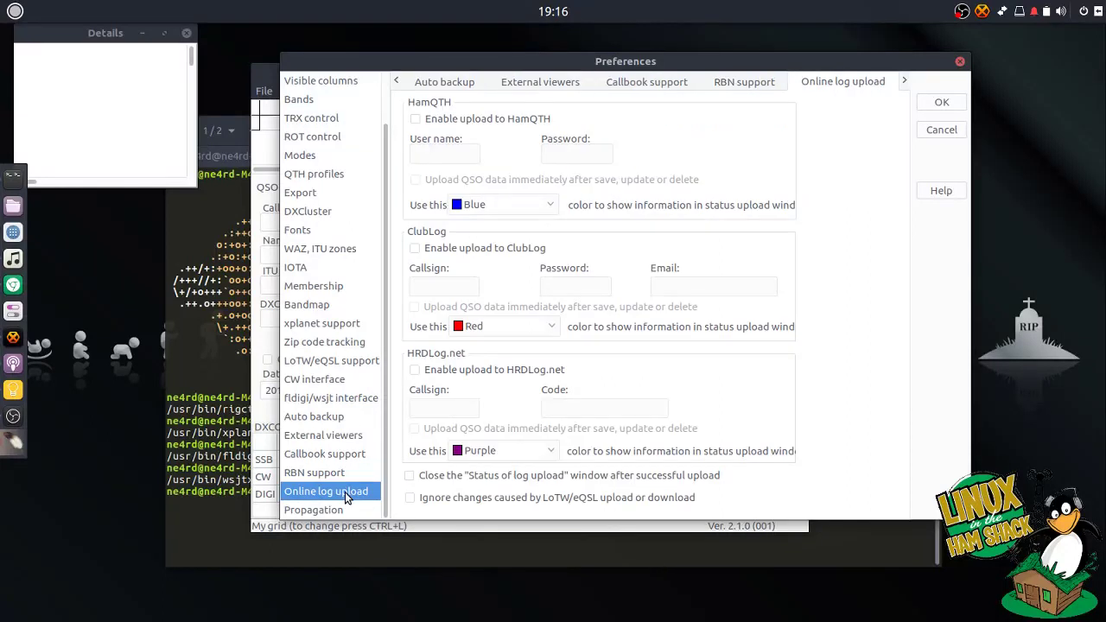
click(497, 123)
click(441, 154)
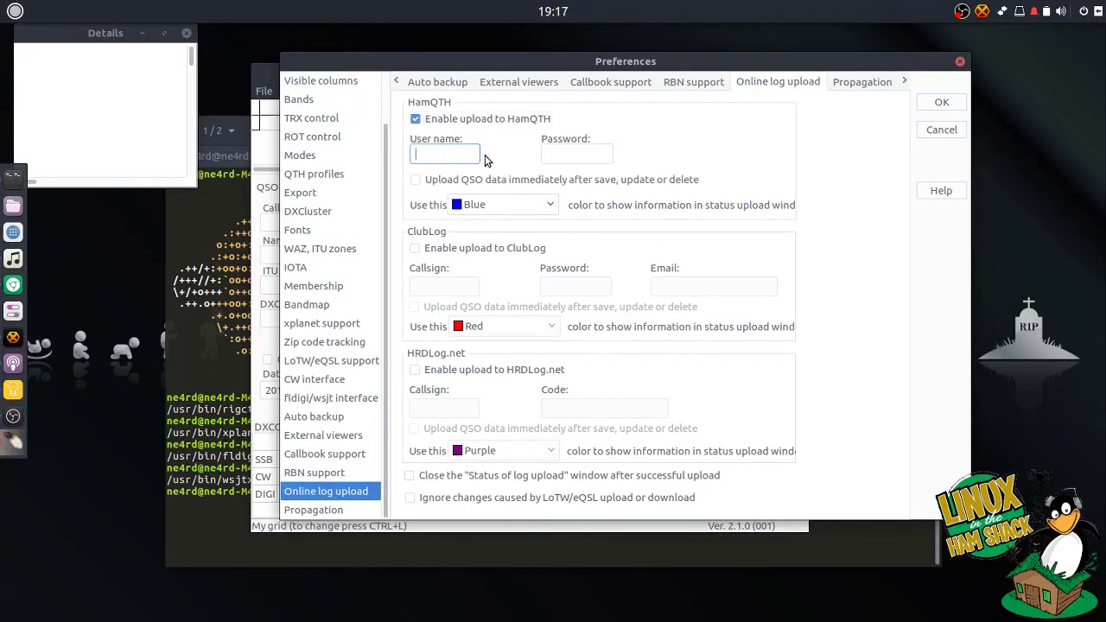
text(NE4RD)
key(Tab)
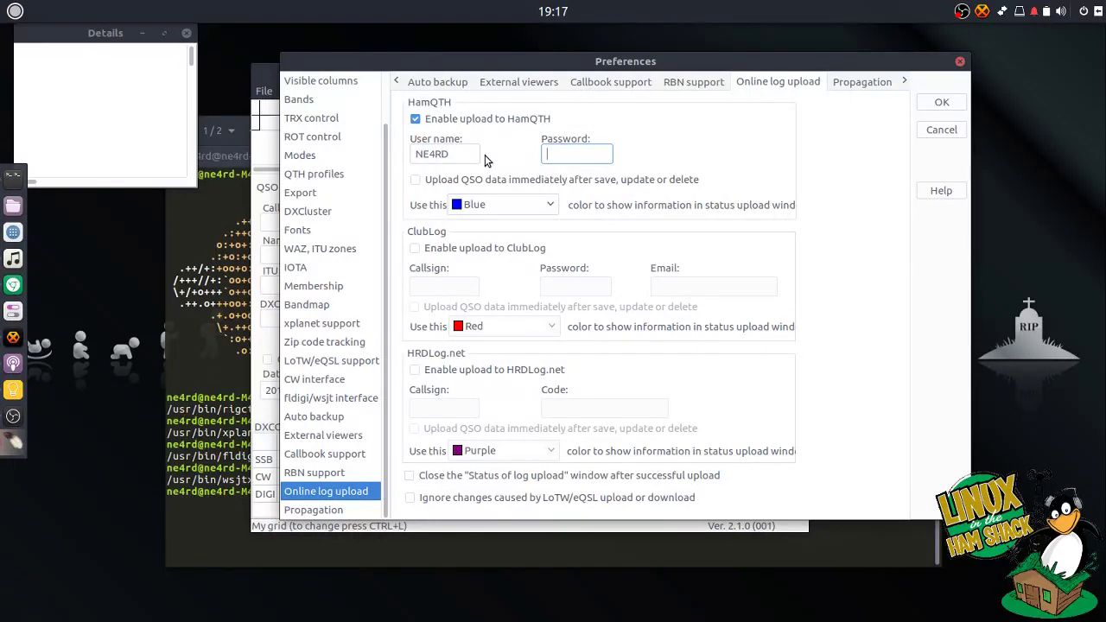
text(•••••••)
click(485, 180)
- Enable ClubLog upload with your callsign and password, uploading QSOs immediately
click(444, 250)
click(442, 286)
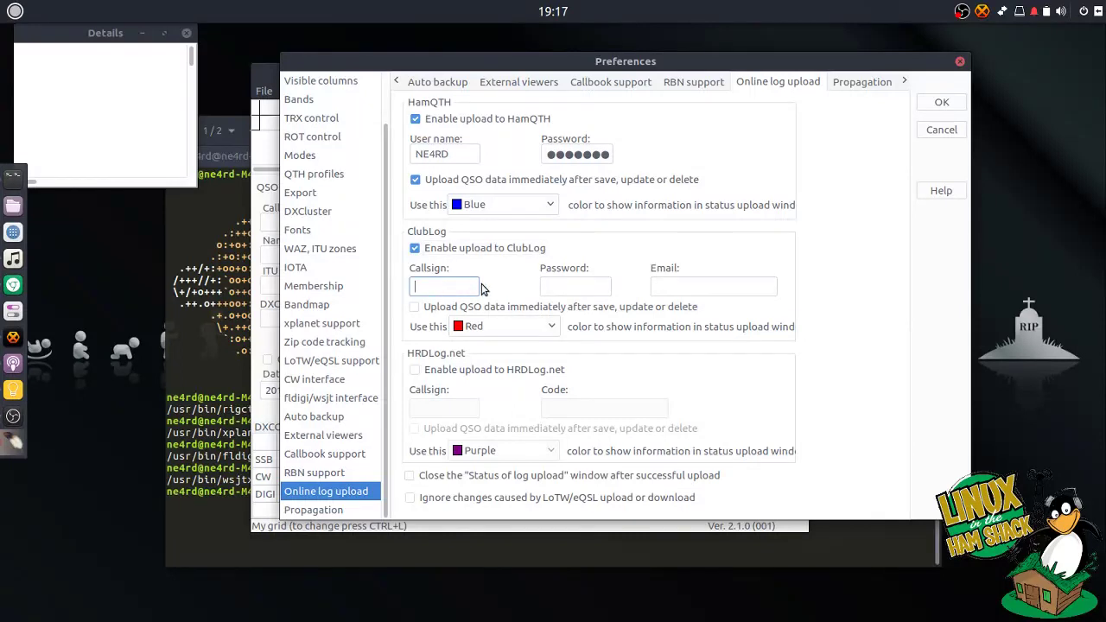
text(ne4rd)
key(Tab)
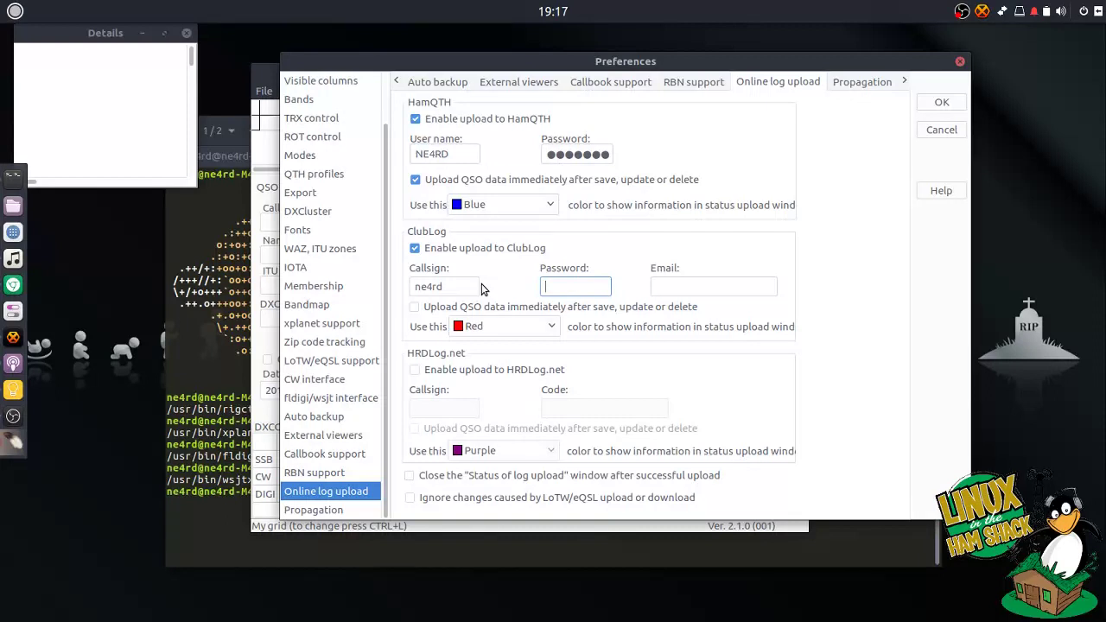
text(******)
key(Tab)
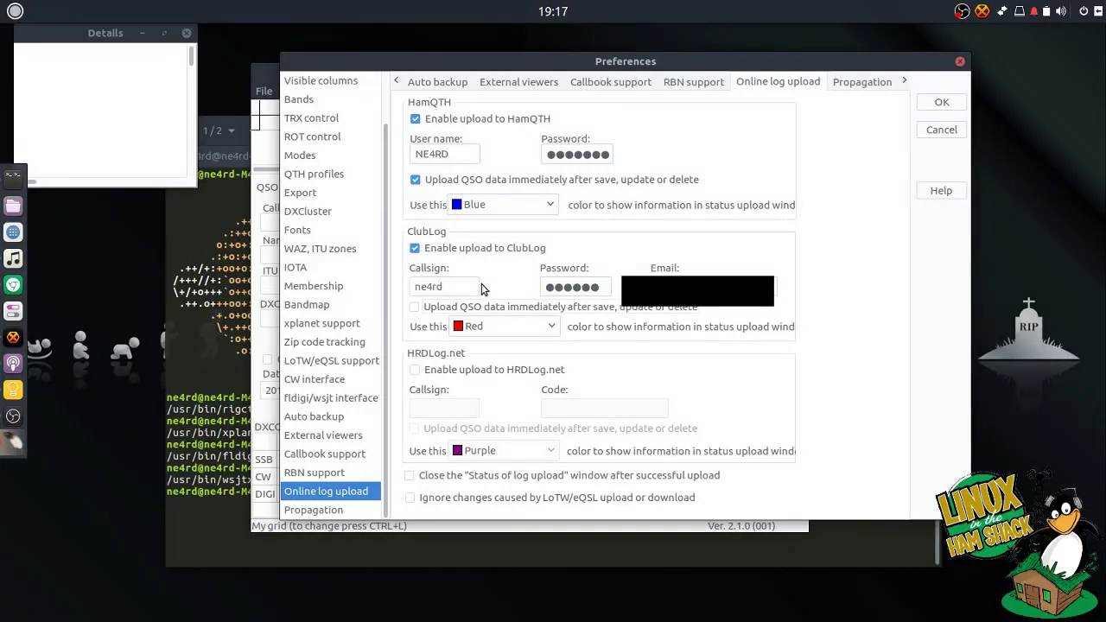
click(461, 311)
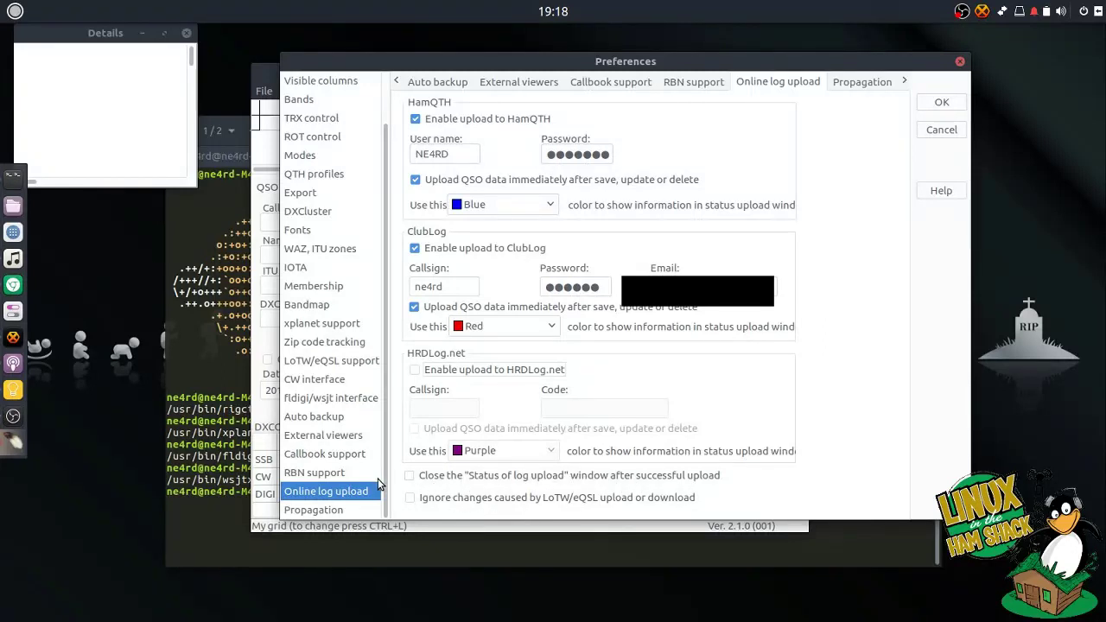
- Auto-close the upload Status window and leave LoTW/eQSL sync changes not ignored
click(412, 477)
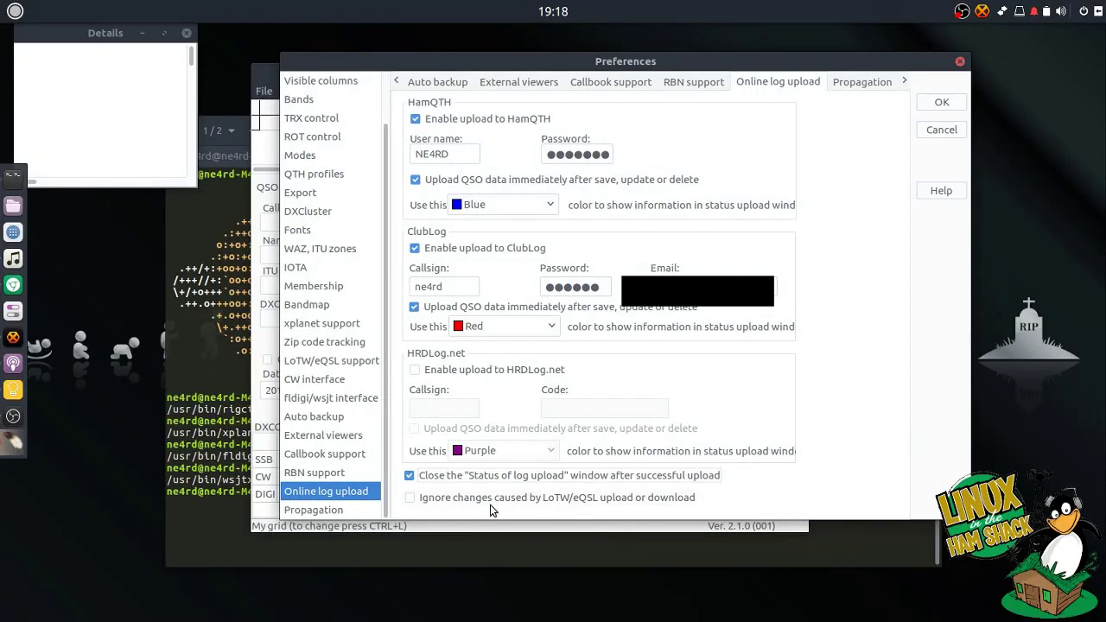
click(410, 498)
click(466, 501)
click(466, 503)
click(466, 504)
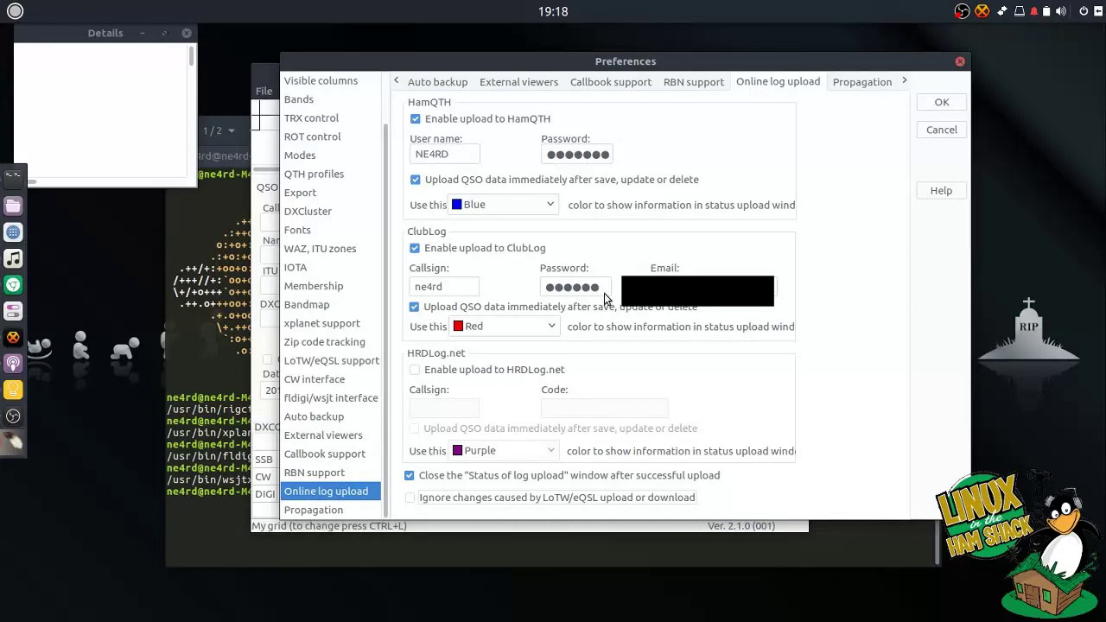
click(453, 499)
click(472, 502)
click(346, 508)
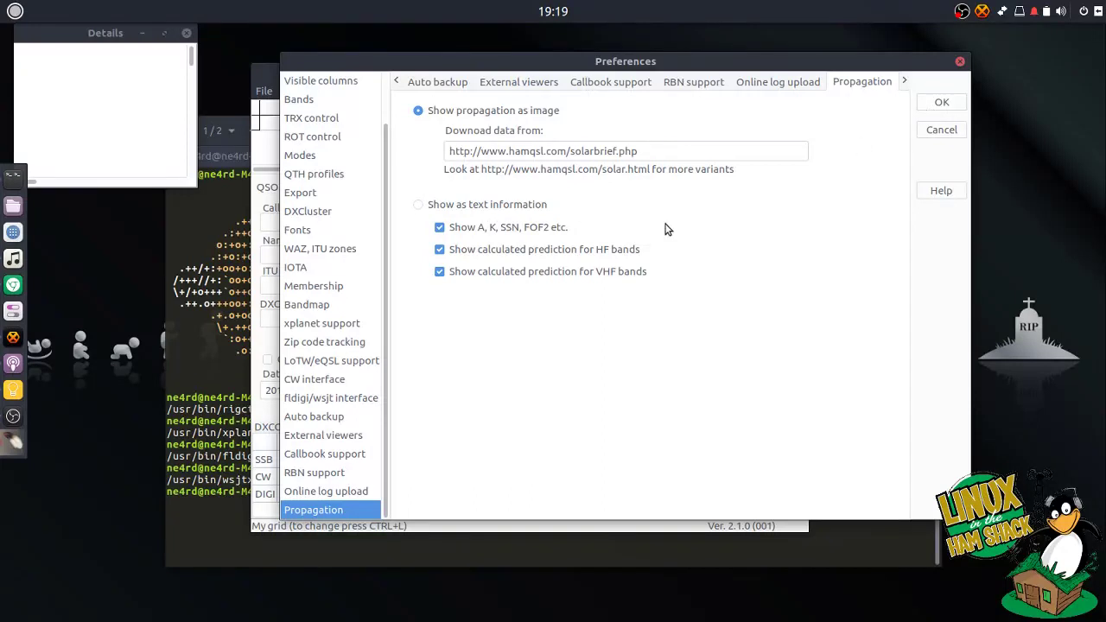
- Scroll through the Propagation page showing the hamqsl.com solarbrief image settings
scroll(381, 354, up, 1)
scroll(382, 346, down, 2)
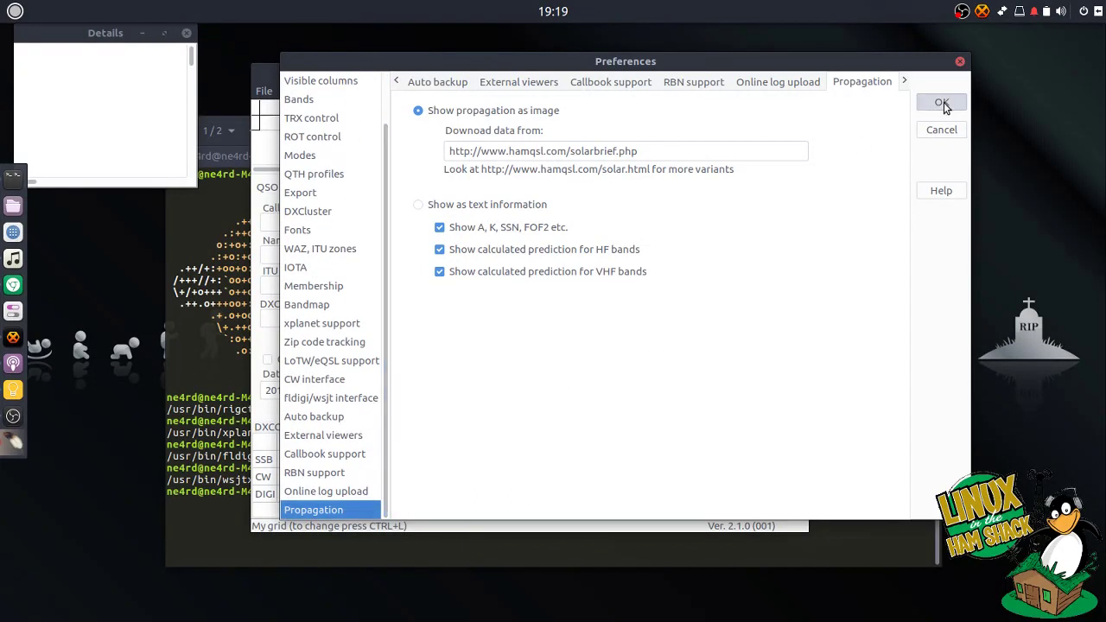
- Apply the preferences, enlarge and reposition the New QSO window, and refresh TRX/ROT control
click(942, 103)
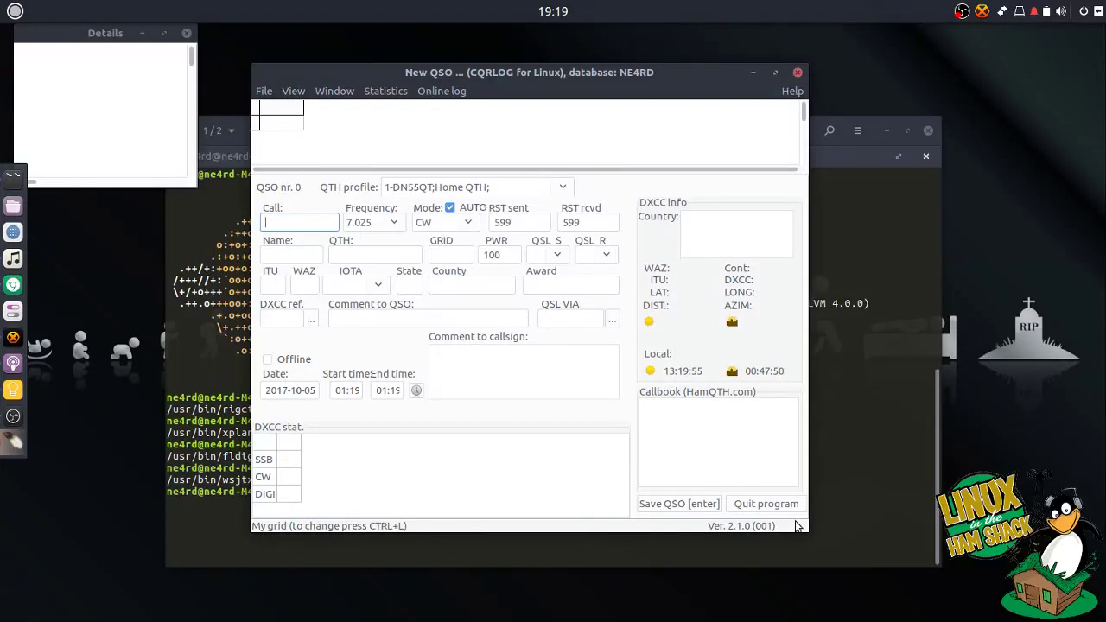
drag(807, 530, 943, 552)
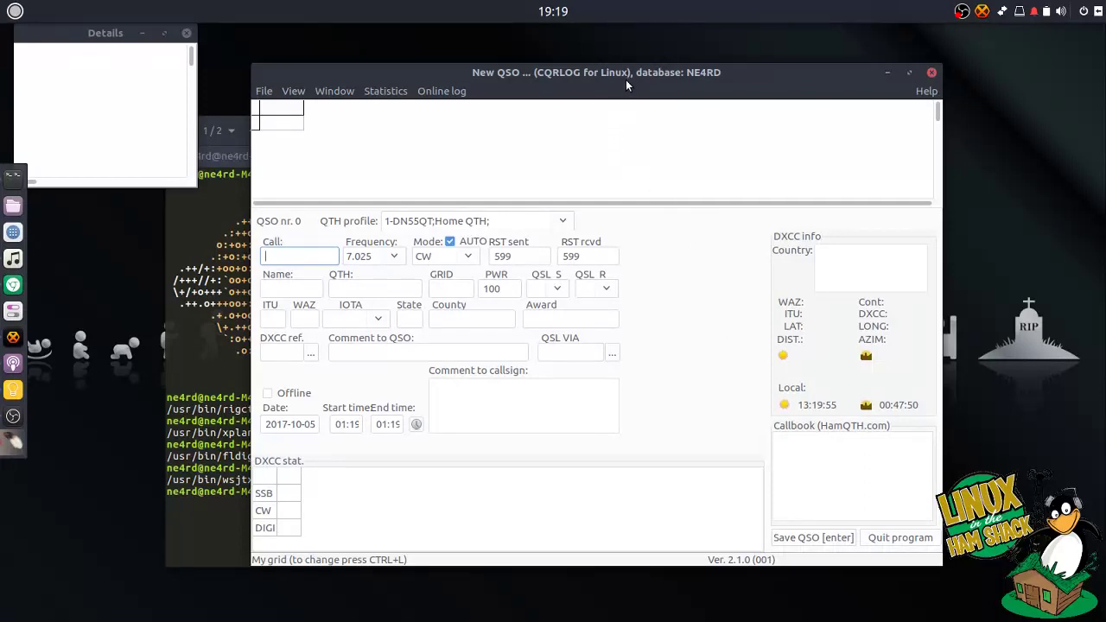
drag(626, 79, 590, 80)
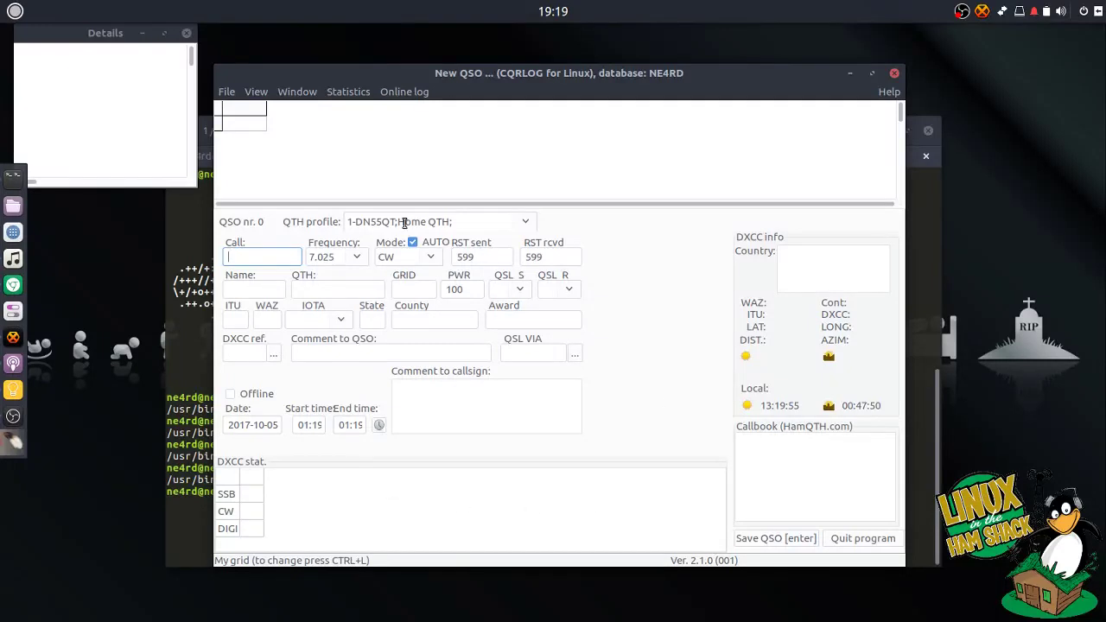
click(235, 94)
click(257, 406)
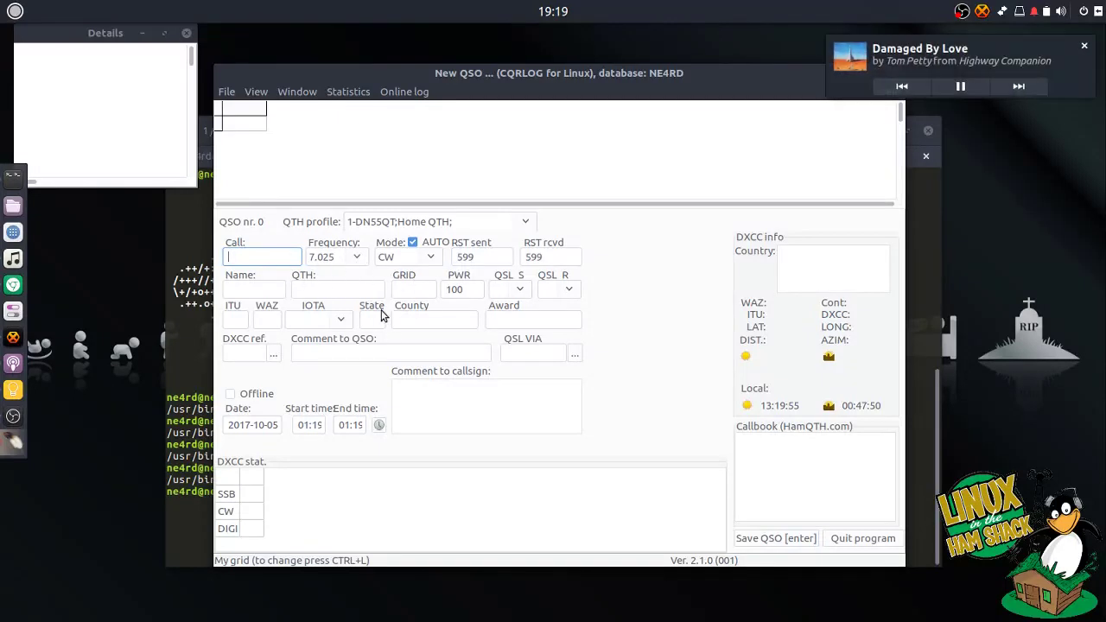
- Quit CQRLOG, list .config/cqrlog/ and its database folder in the terminal, then clear the line
click(843, 542)
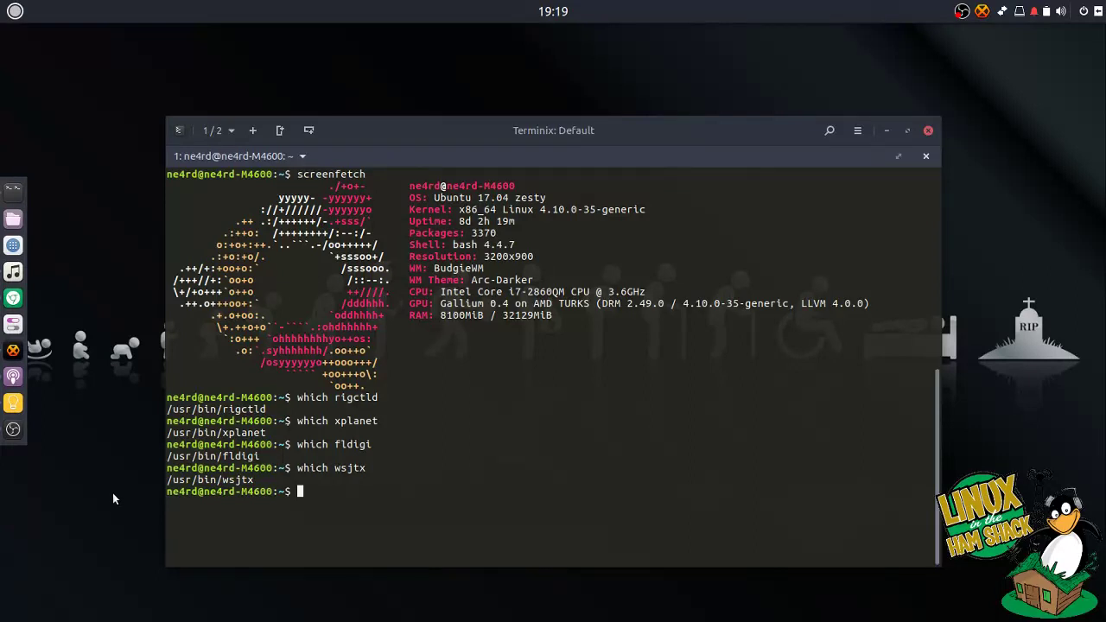
text(ls .config/cq)
key(Tab)
key(Tab)
key(Tab)
text(ex)
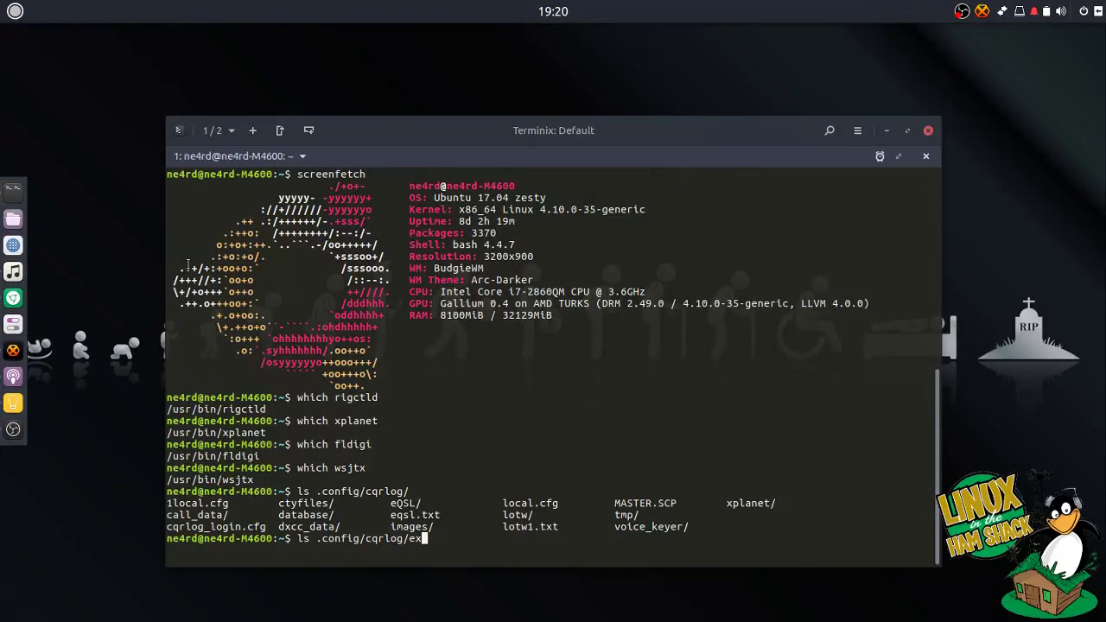
key(BackSpace)
key(BackSpace)
text(da)
key(Tab)
key(Tab)
key(Tab)
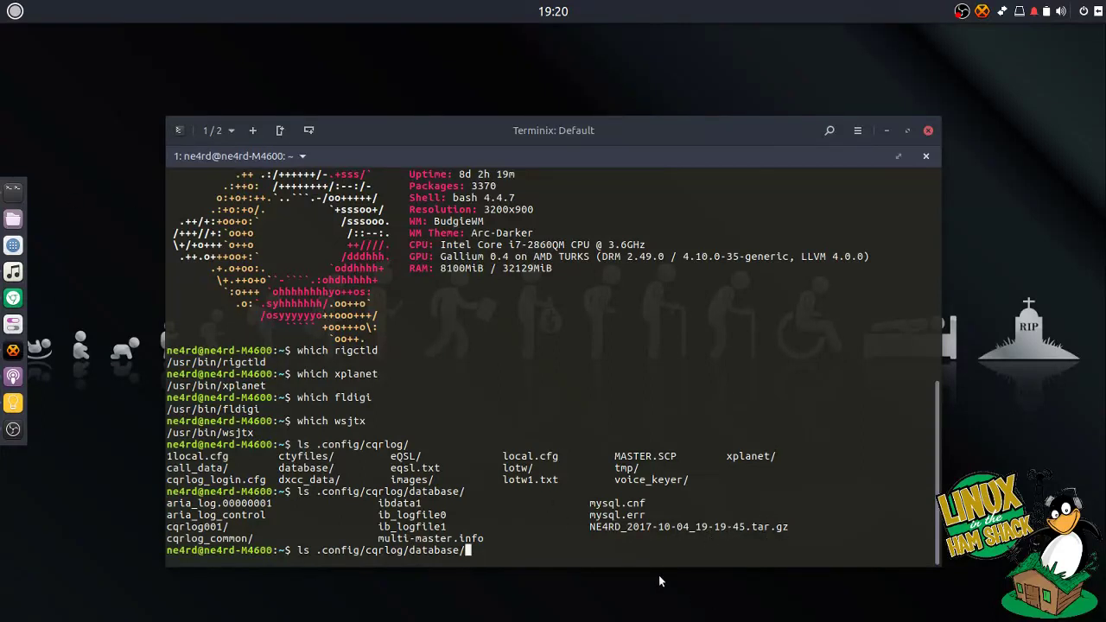
key(BackSpace)
key(BackSpace)
key(BackSpace)
key(BackSpace)
key(BackSpace)
key(BackSpace)
key(BackSpace)
key(BackSpace)
key(BackSpace)
key(BackSpace)
key(BackSpace)
key(BackSpace)
key(BackSpace)
key(BackSpace)
key(BackSpace)
key(BackSpace)
key(BackSpace)
key(BackSpace)
key(BackSpace)
key(BackSpace)
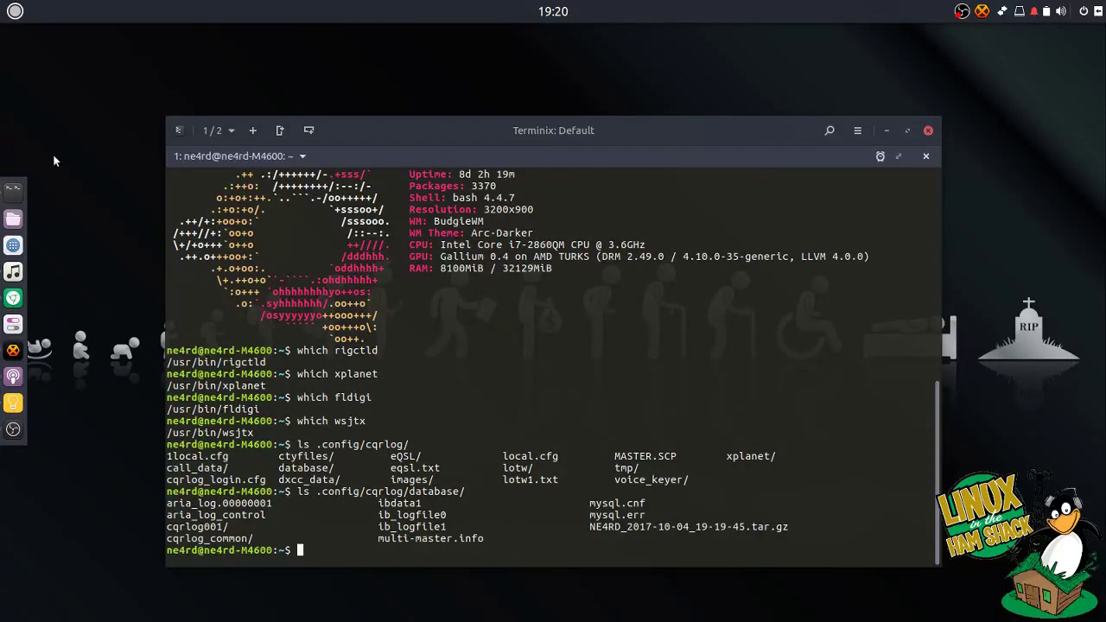
- Relaunch CQRLOG from the Hamradio menu, open the station's log, then close it to export ADIF
click(16, 11)
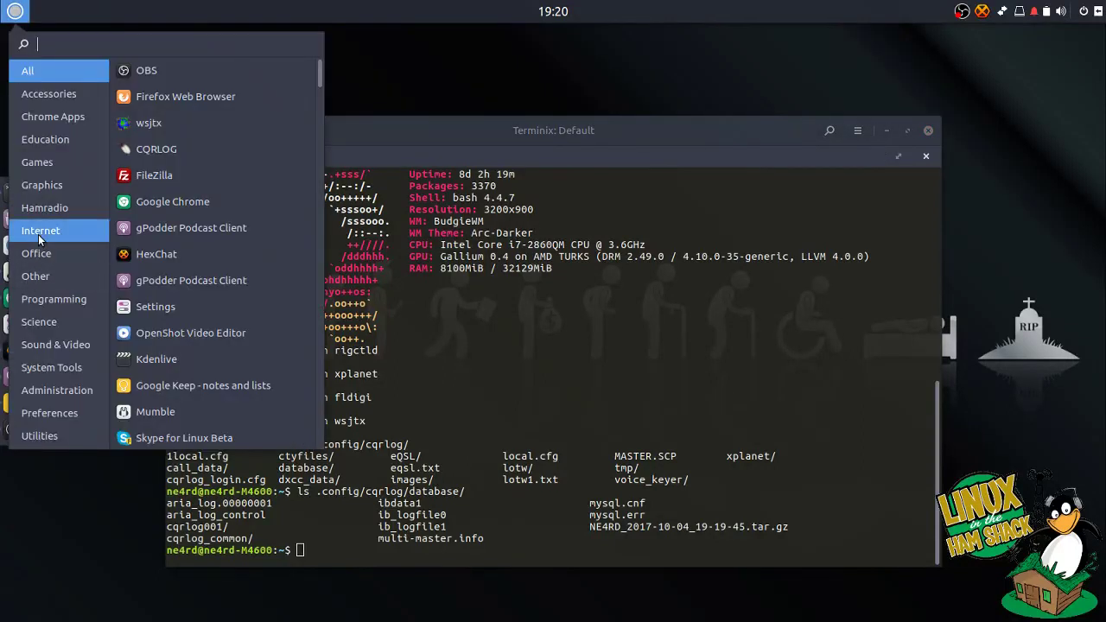
click(38, 228)
click(37, 210)
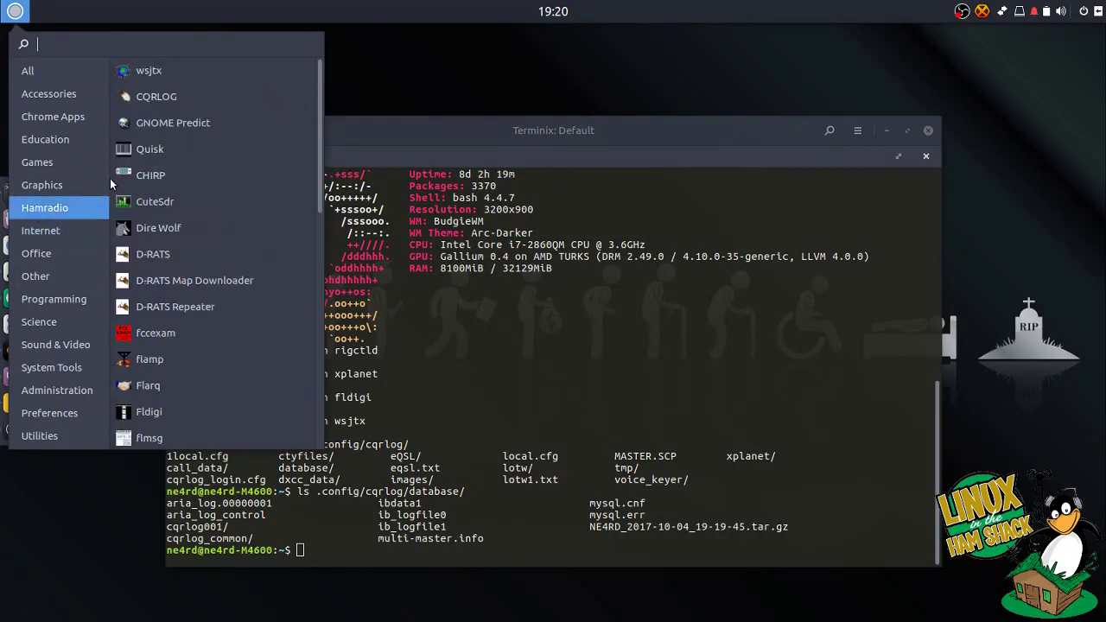
click(162, 96)
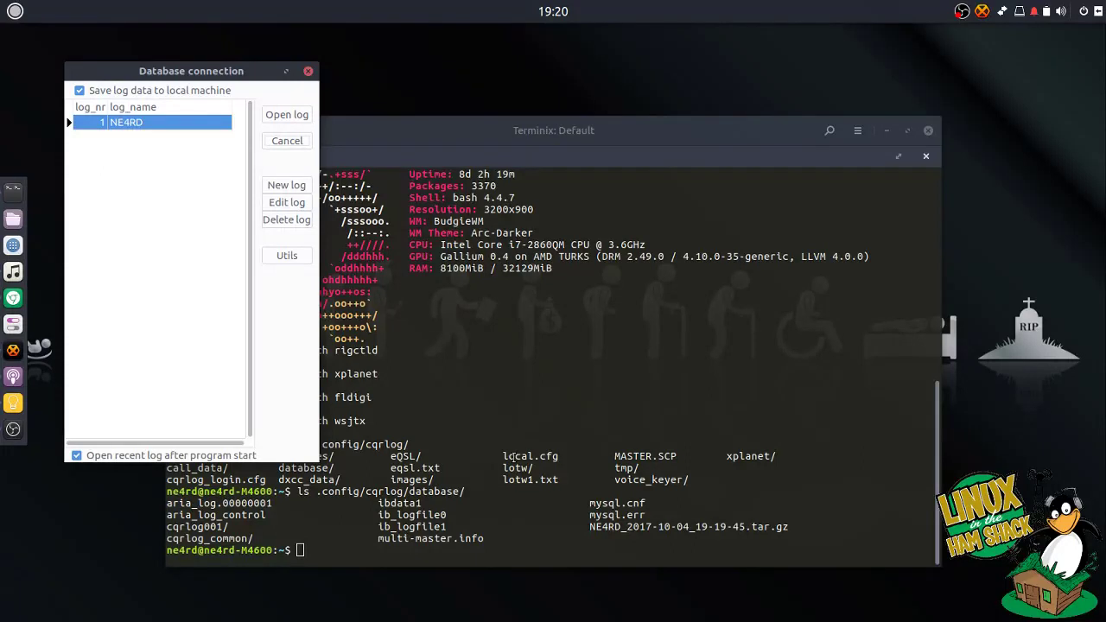
key(Return)
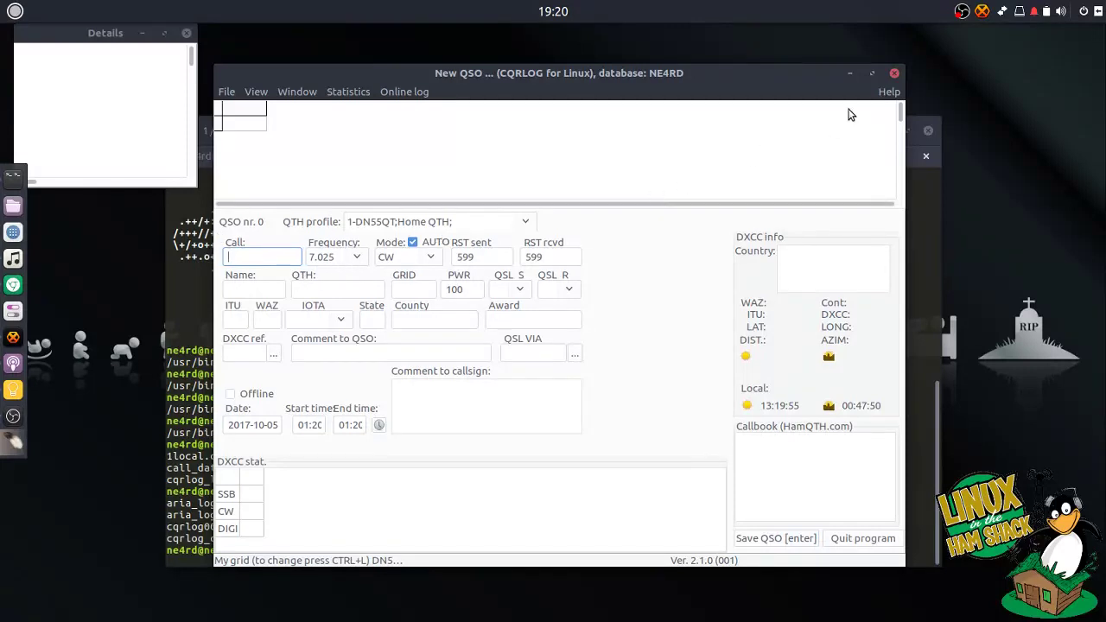
click(893, 74)
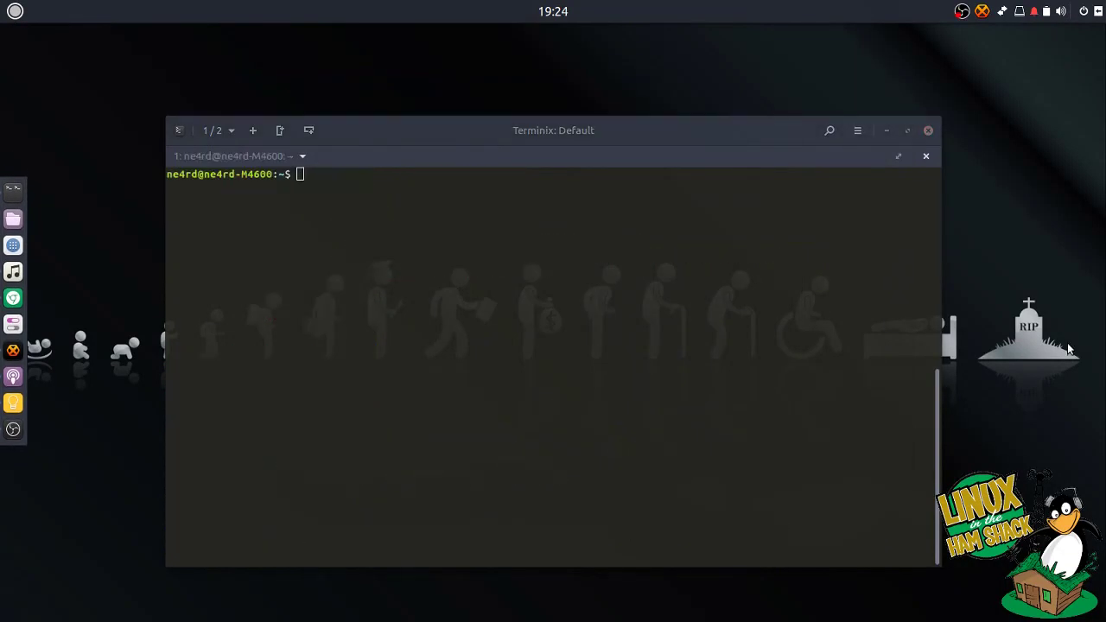
- Clear the terminal and show the dialout group's entry with cat /etc/group | grep dialout
click(442, 336)
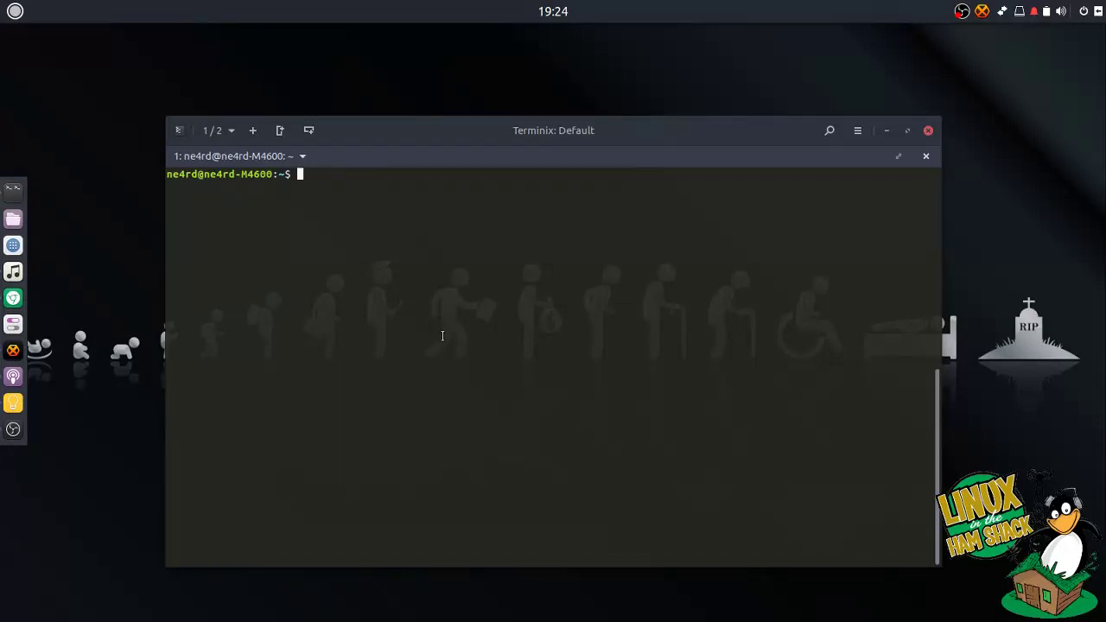
text(clear)
key(Return)
text(cat /etc/group | grep dialout)
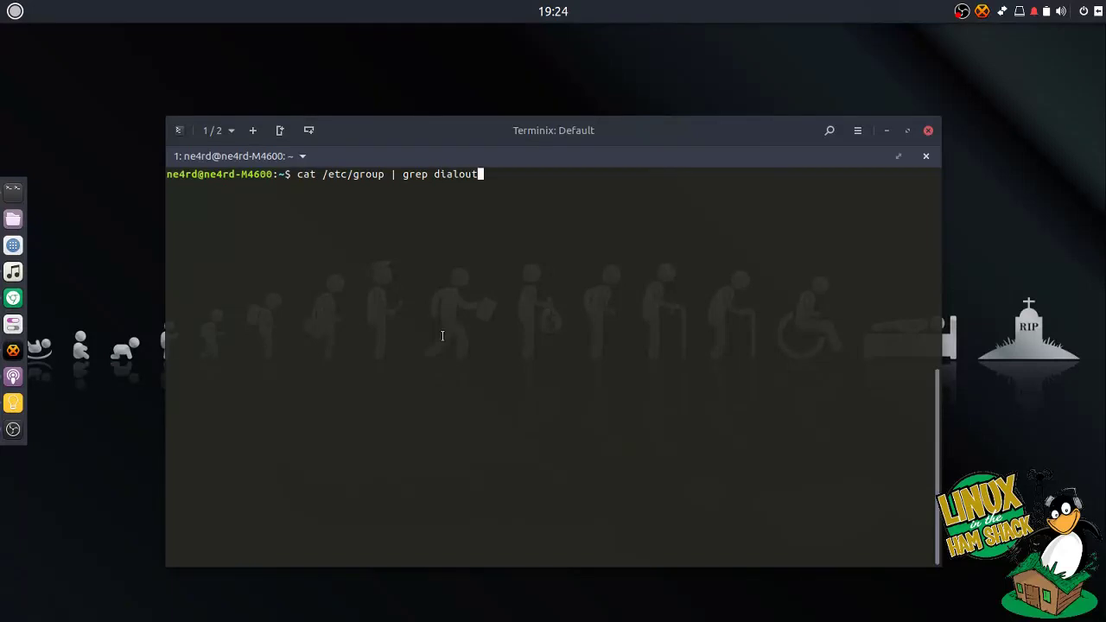
key(Return)
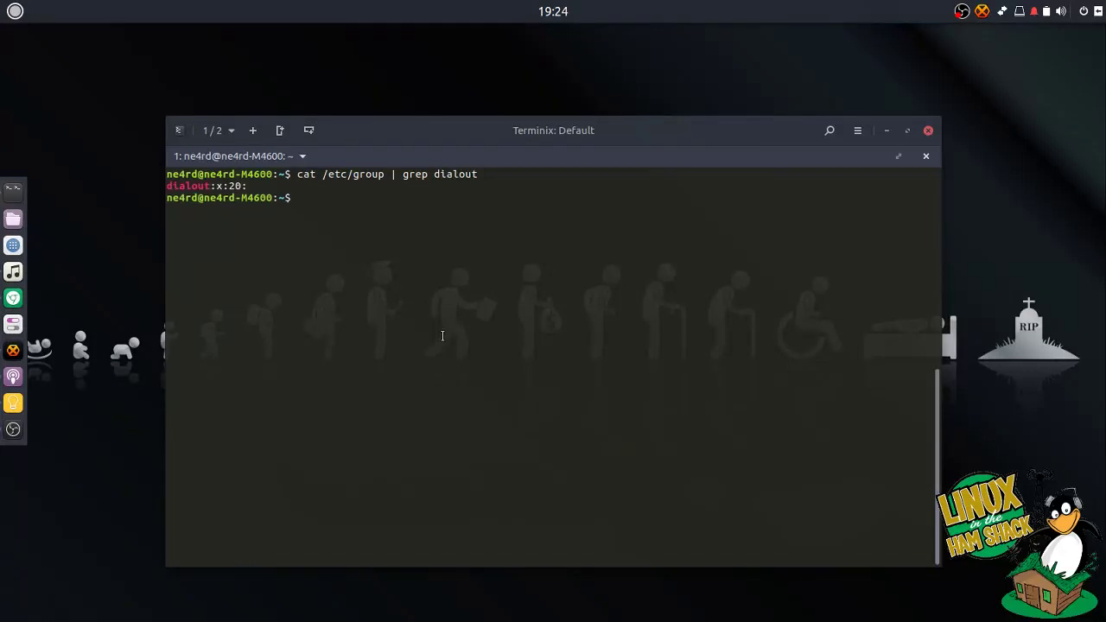
- Add the user account to dialout with sudo usermod -a -G dialout, then recheck the group
text(sudo usermod -a -G dialout n)
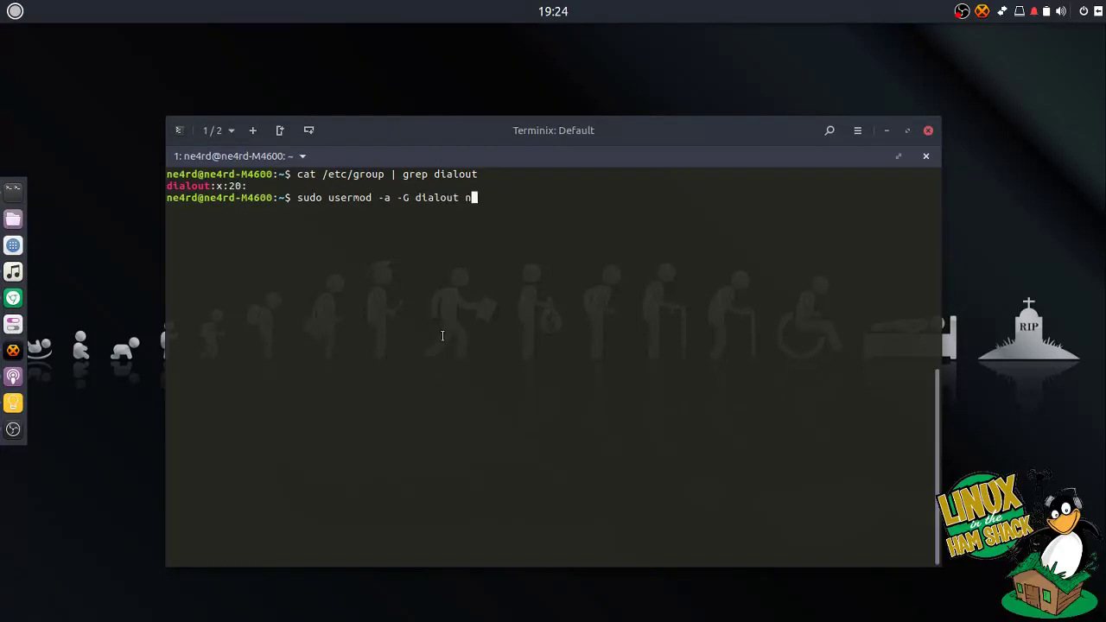
text(e4rd)
key(Return)
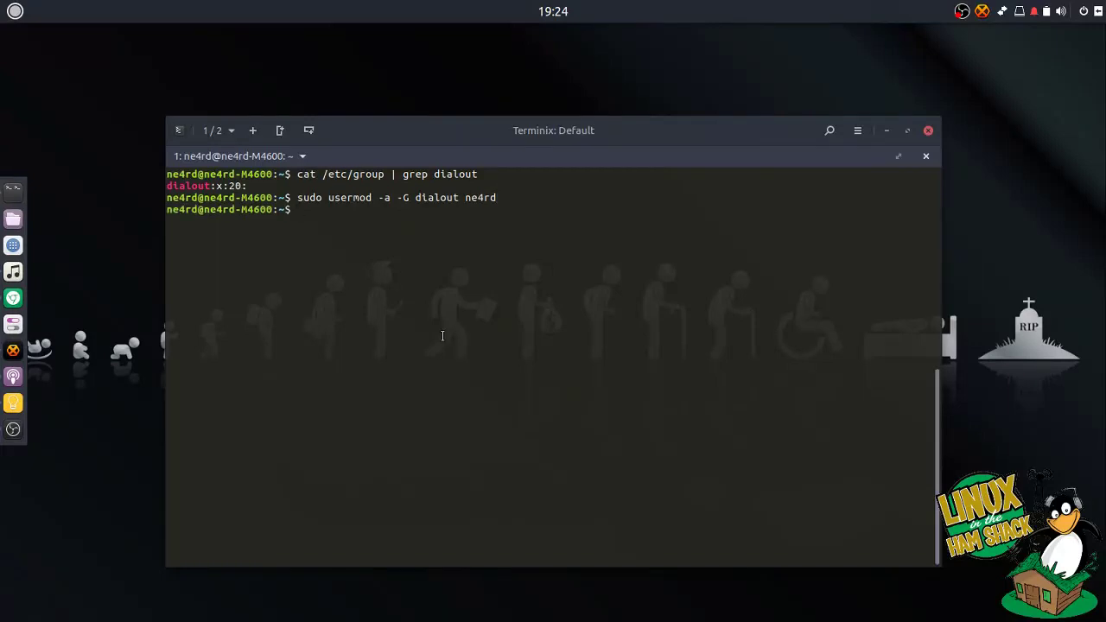
key(Up)
key(Up)
key(Return)
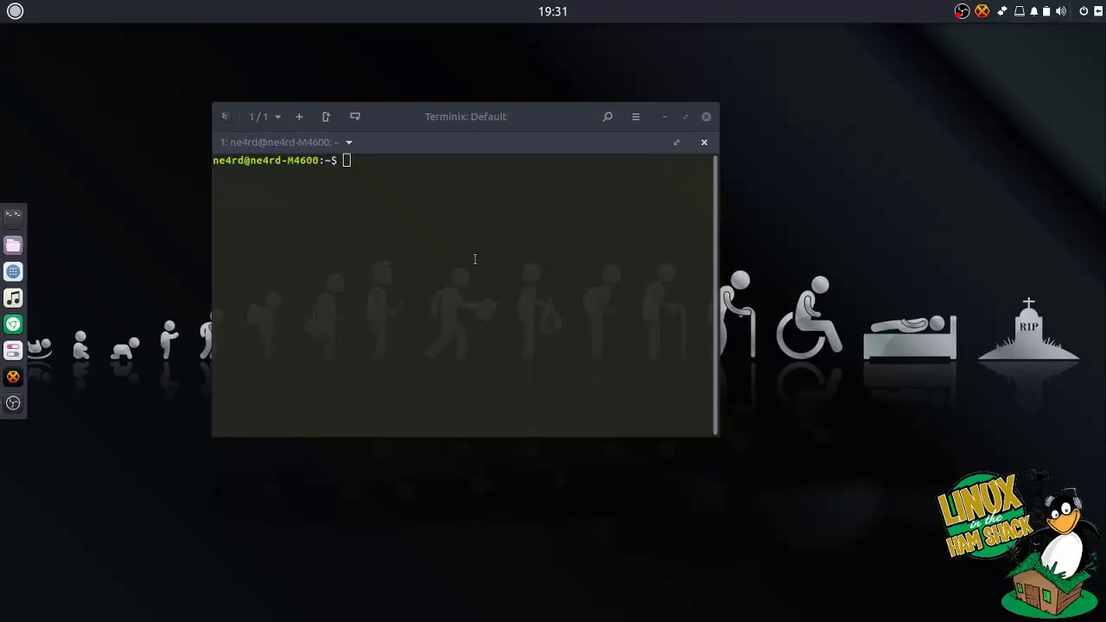
- Run ls -la on the serial port /dev/ttyS0 to check its dialout group permissions
click(474, 260)
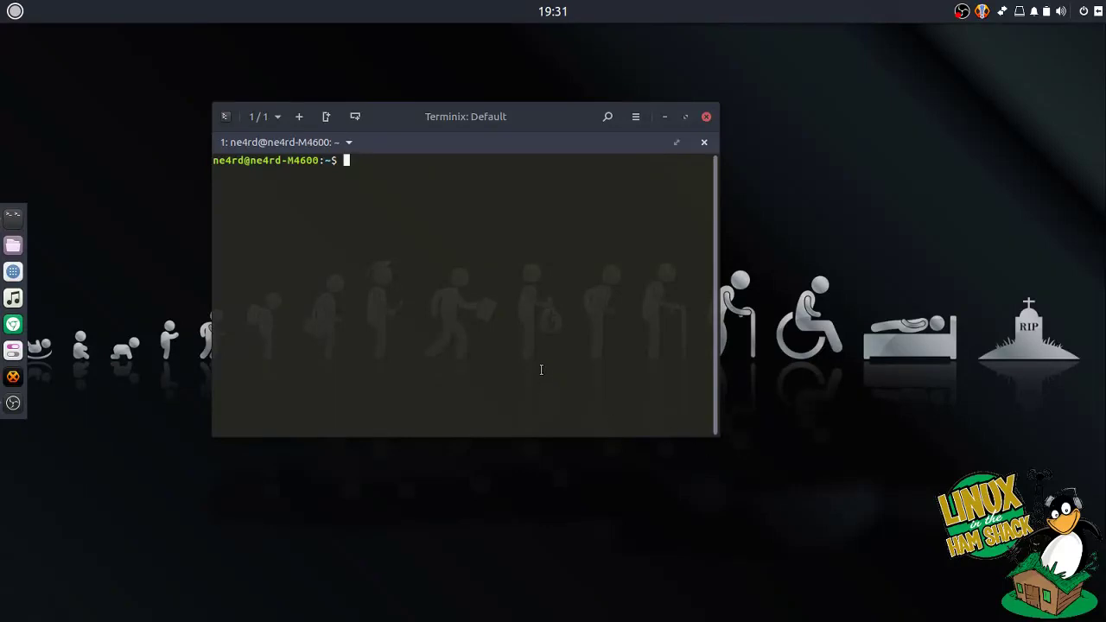
text(ls -la /dev/s)
text(tyS0)
key(Return)
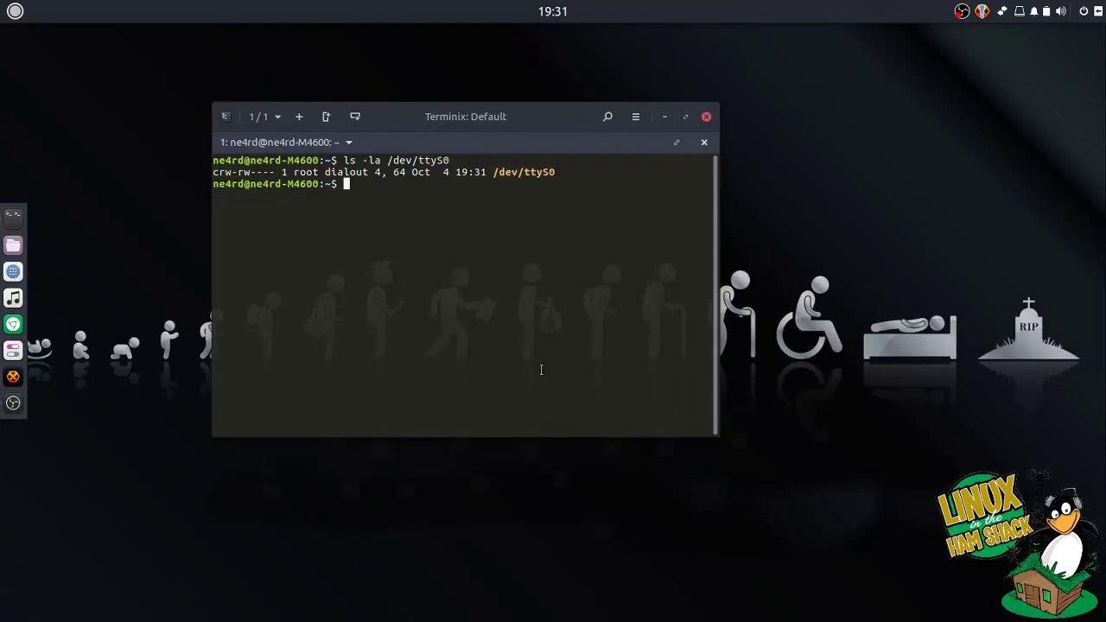
click(17, 14)
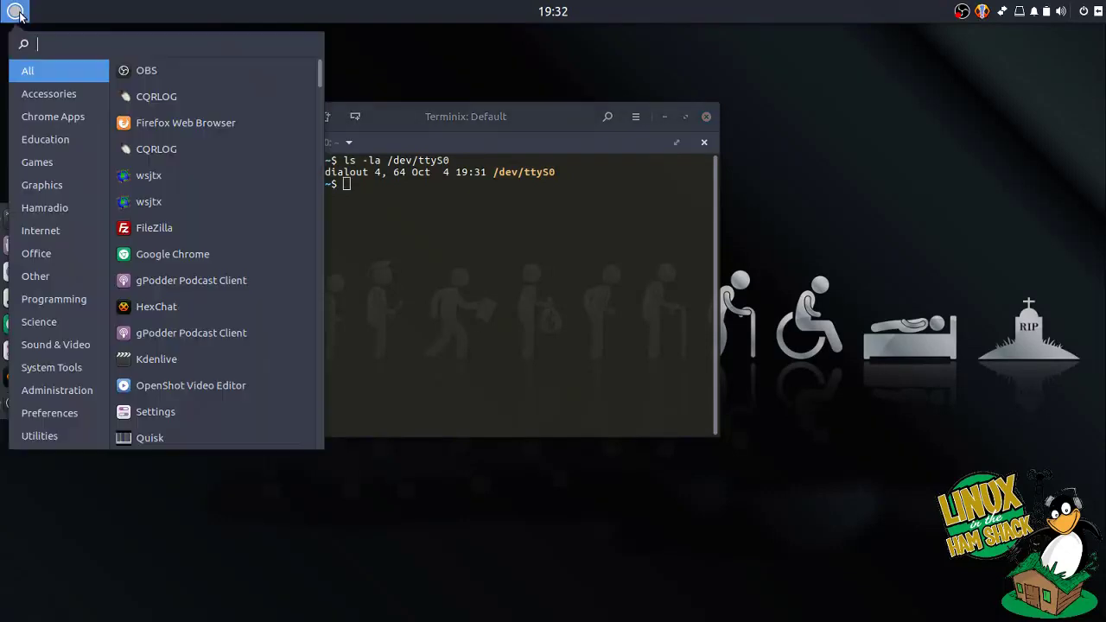
- Launch CQRLOG from the Hamradio menu so the New QSO form reads the rig at 21.061 CW
click(39, 211)
click(178, 71)
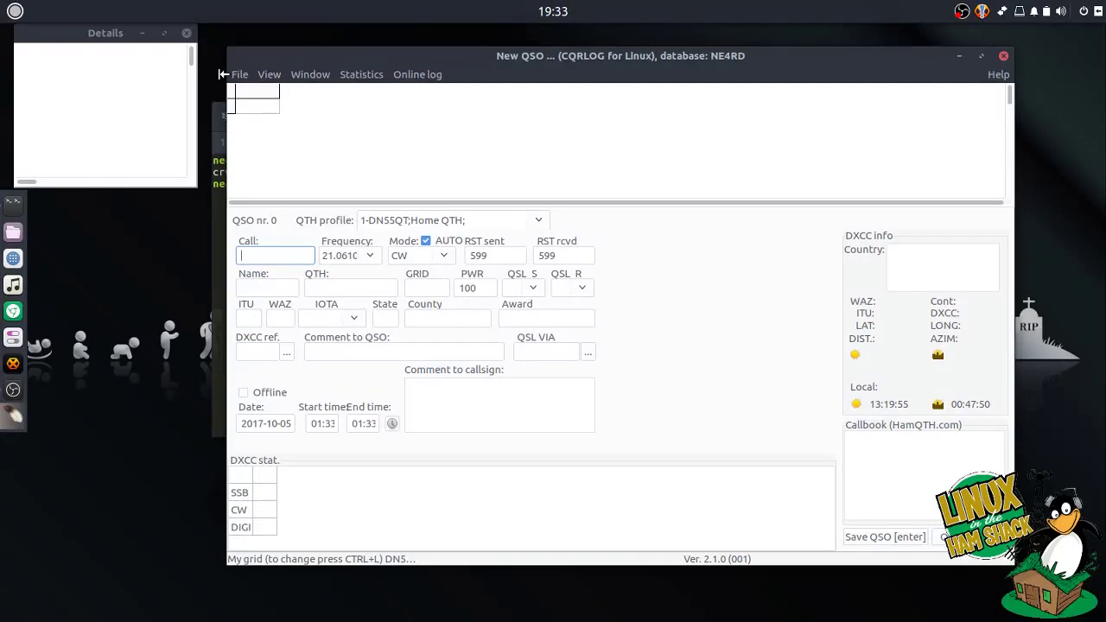
- Run ps -ef | grep rigctl in the terminal to confirm rigctld on /dev/ttyS0, port 4532
drag(363, 60, 456, 66)
click(287, 195)
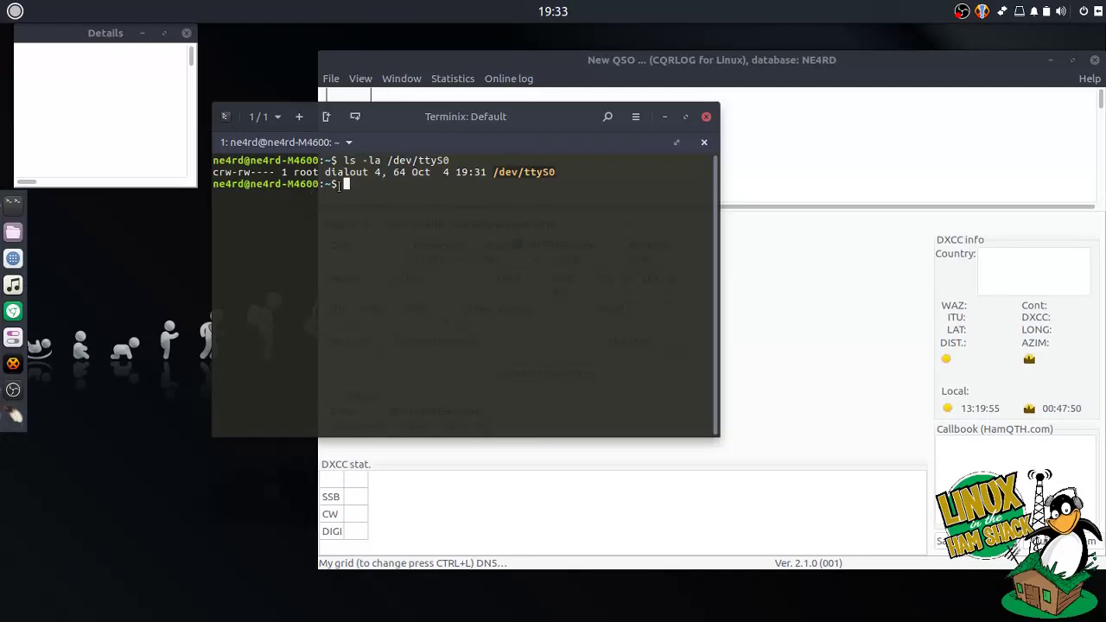
text(ps -ef | grep rigctl)
key(Return)
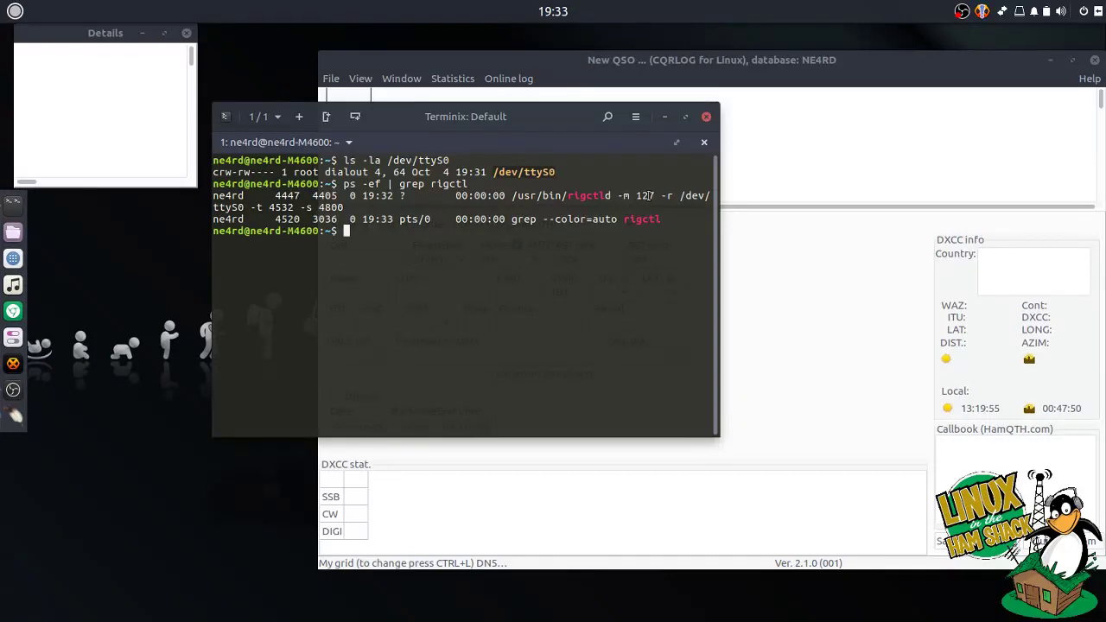
click(662, 118)
drag(621, 61, 504, 55)
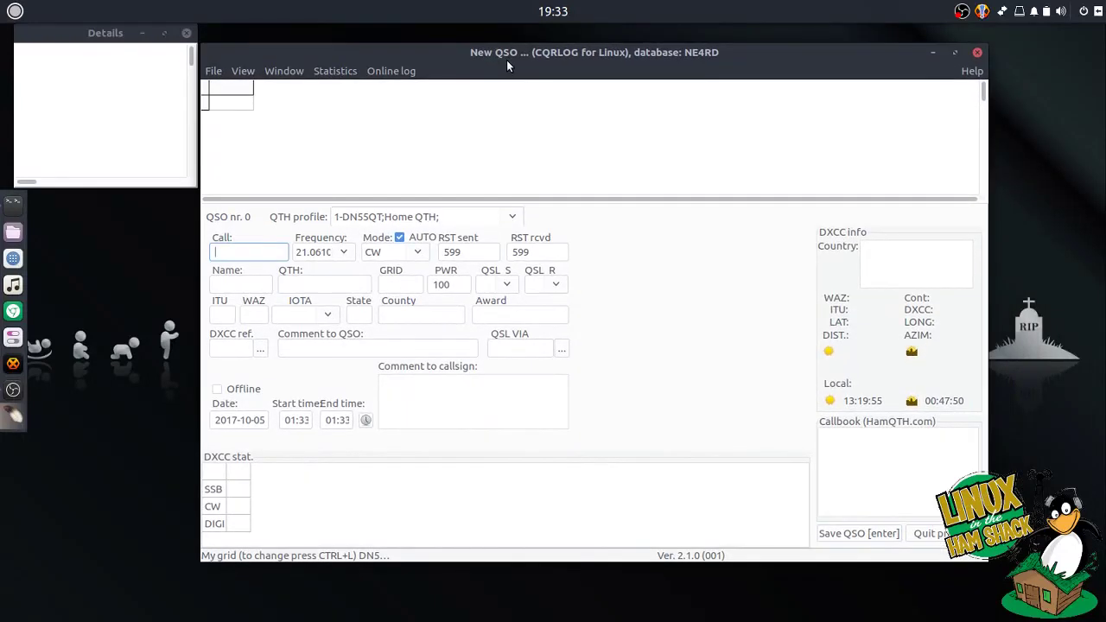